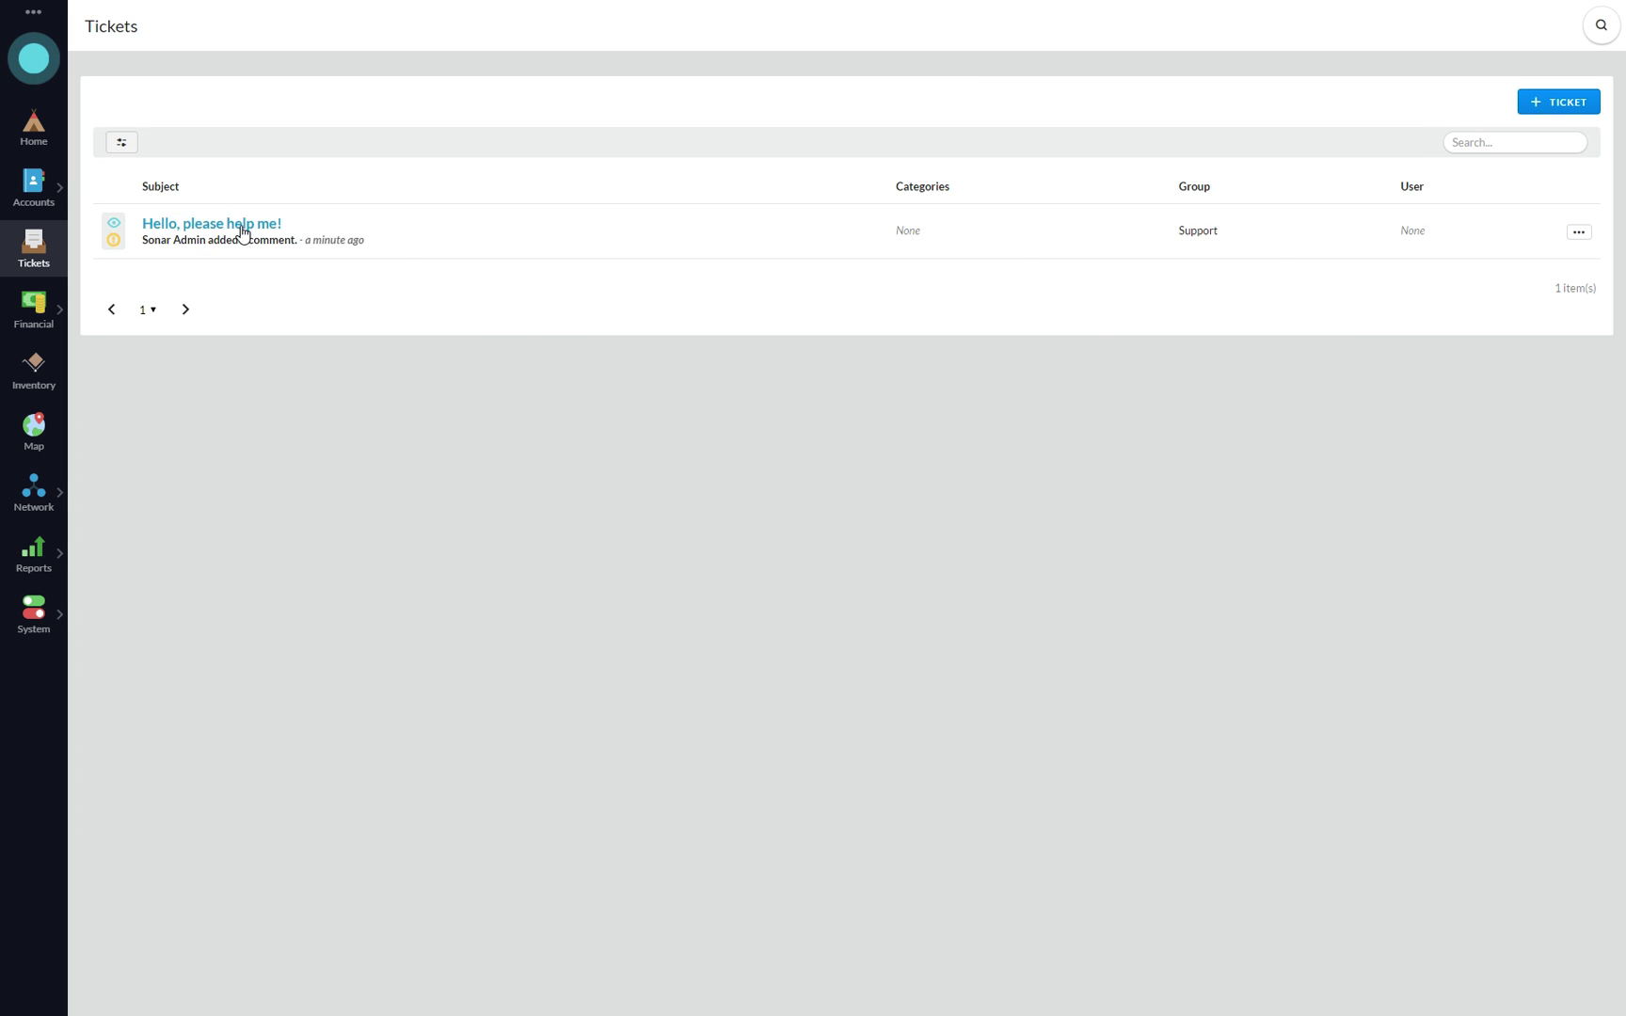
- Open the 'Hello, please help me!' ticket from the Tickets list
left_click(181, 226)
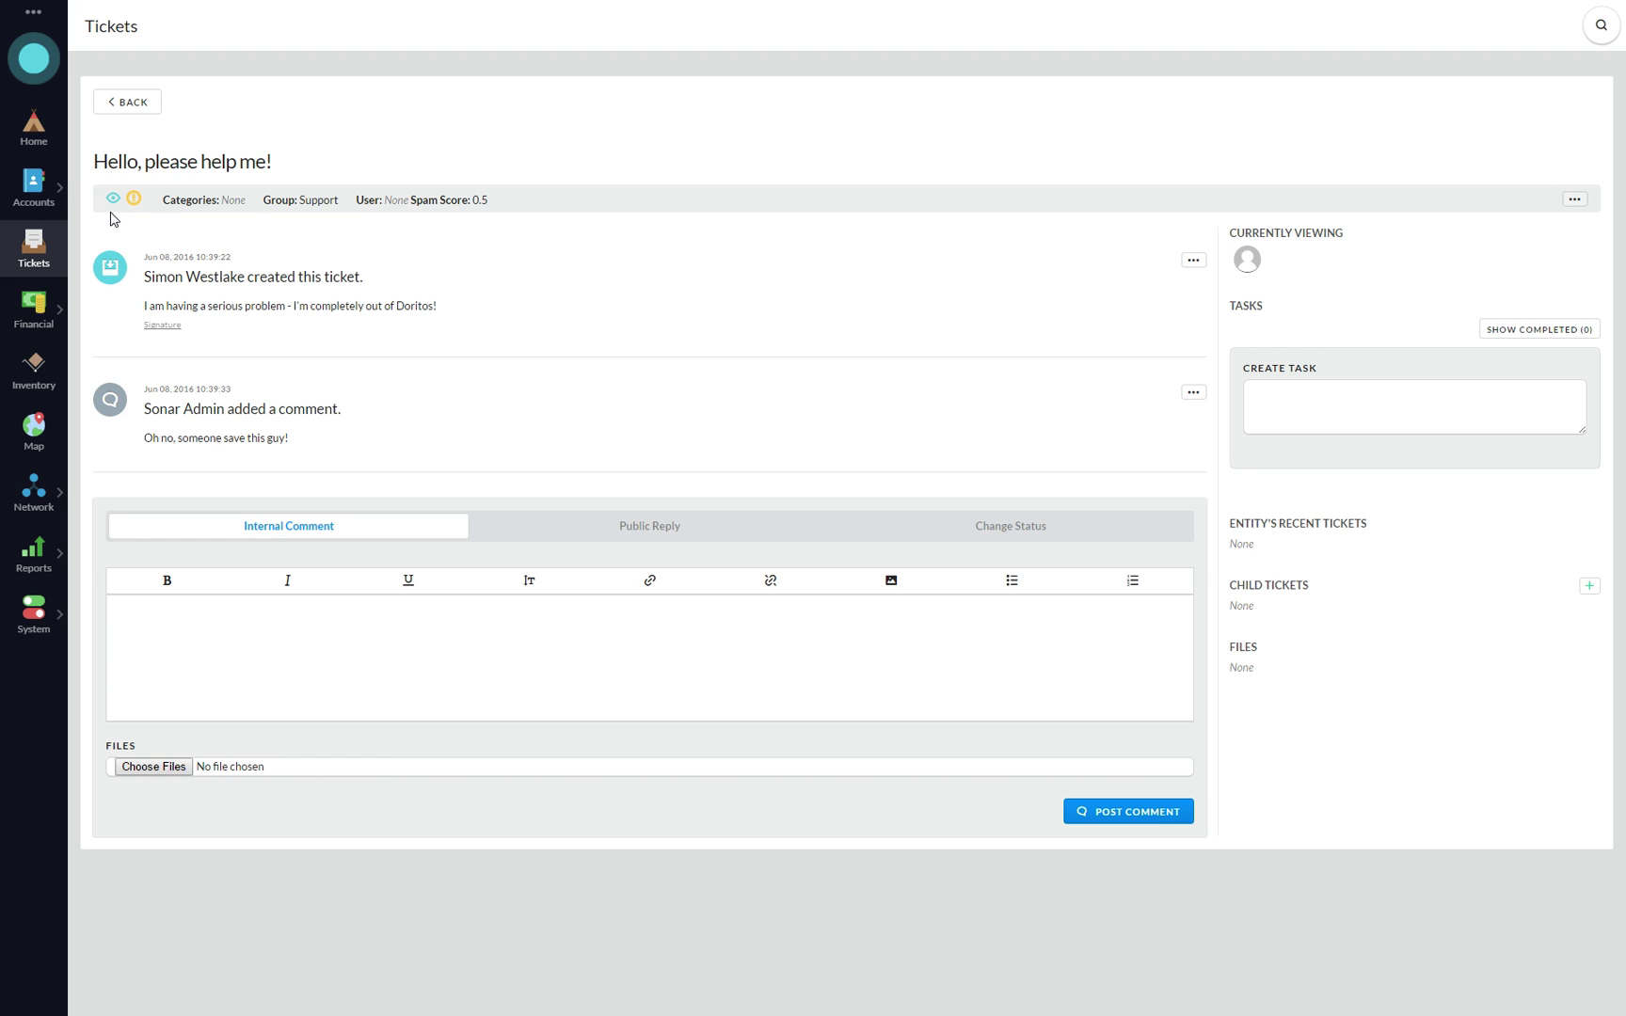
mouse_move(114, 203)
left_click_drag(488, 200, 411, 202)
left_click(481, 230)
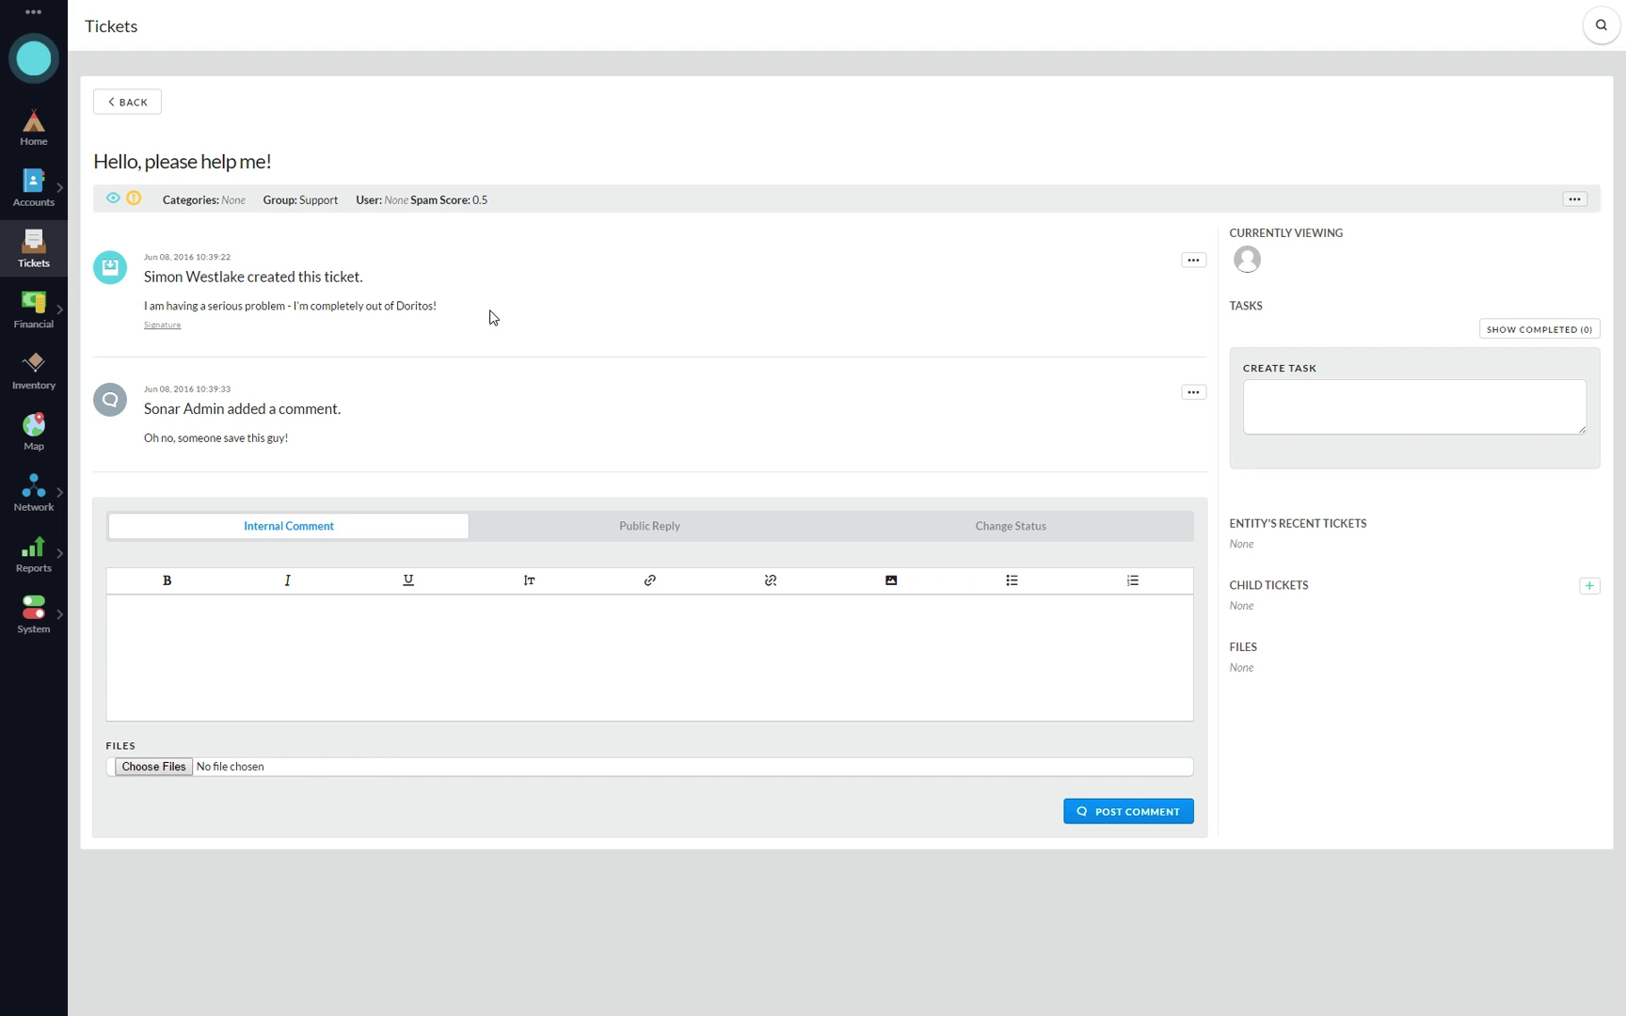
left_click(1575, 200)
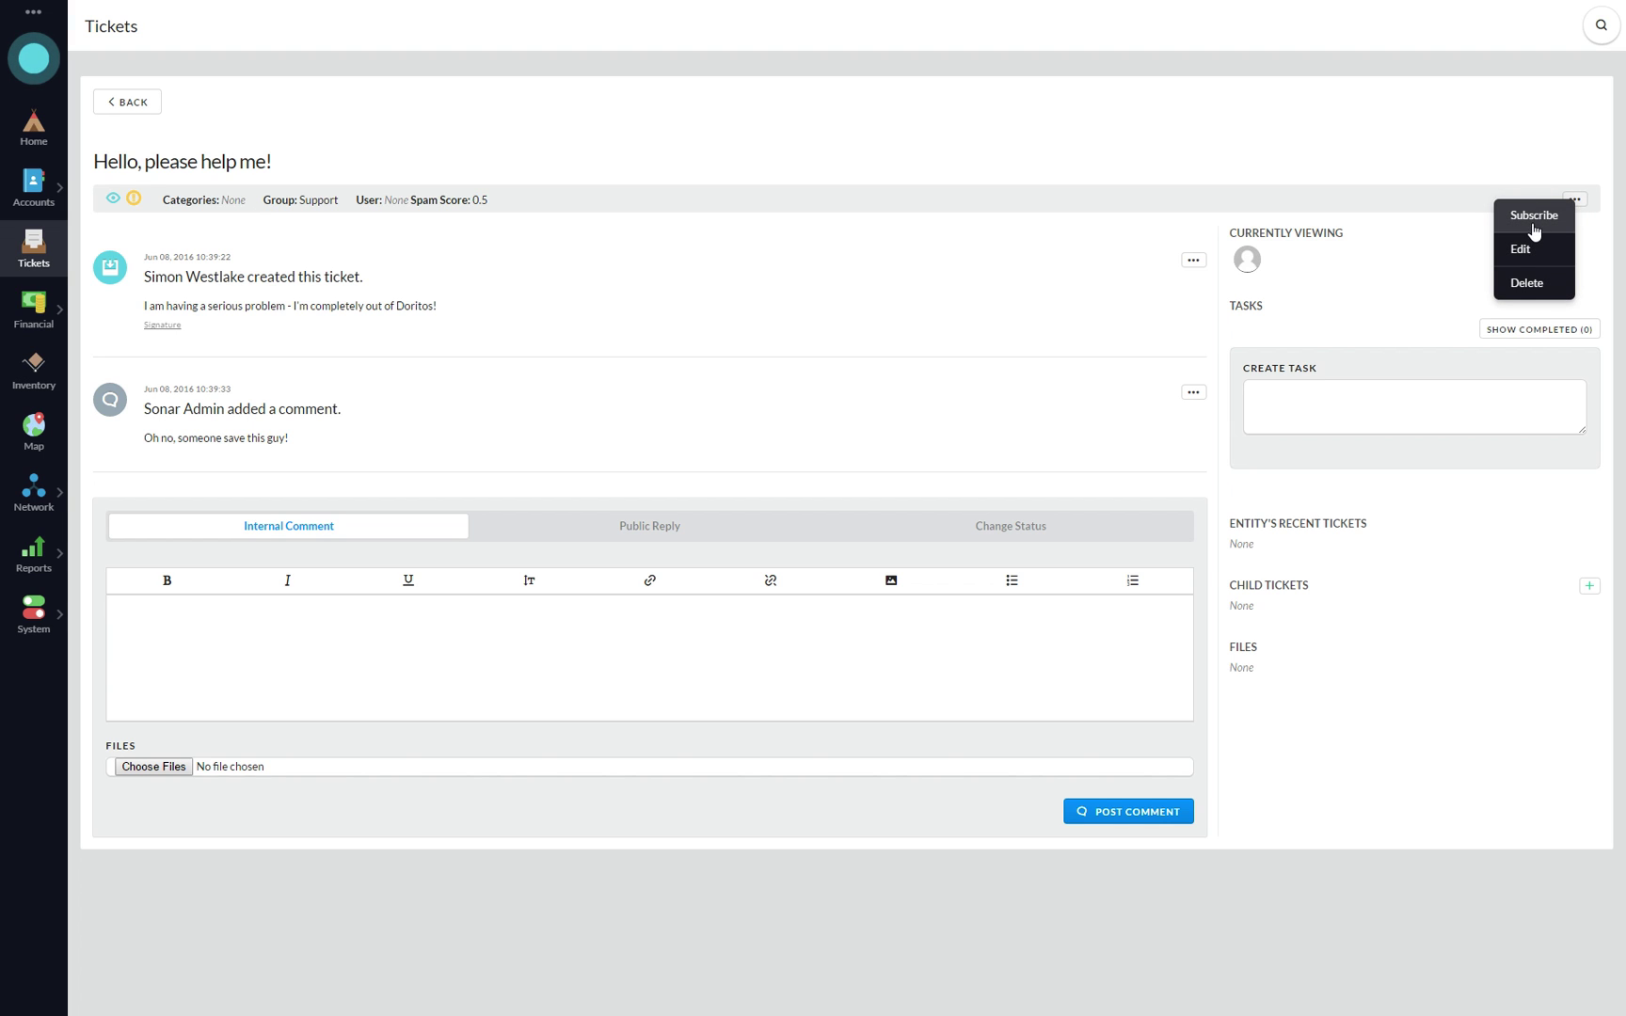
left_click(737, 180)
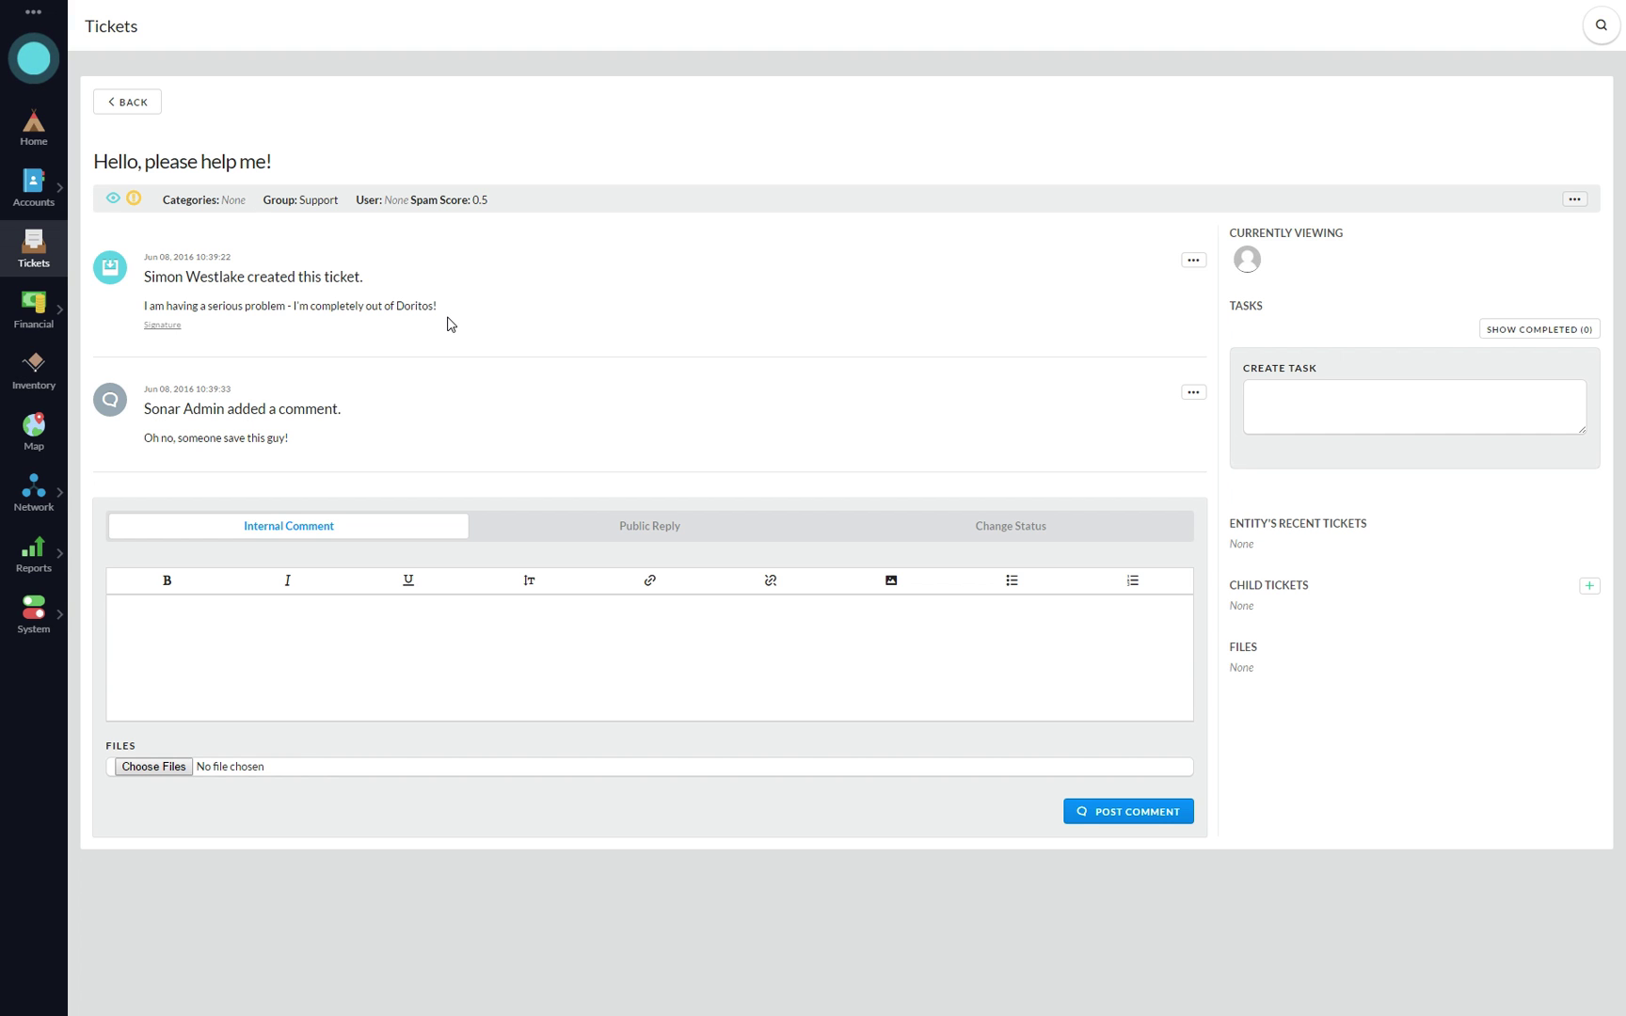
left_click(160, 325)
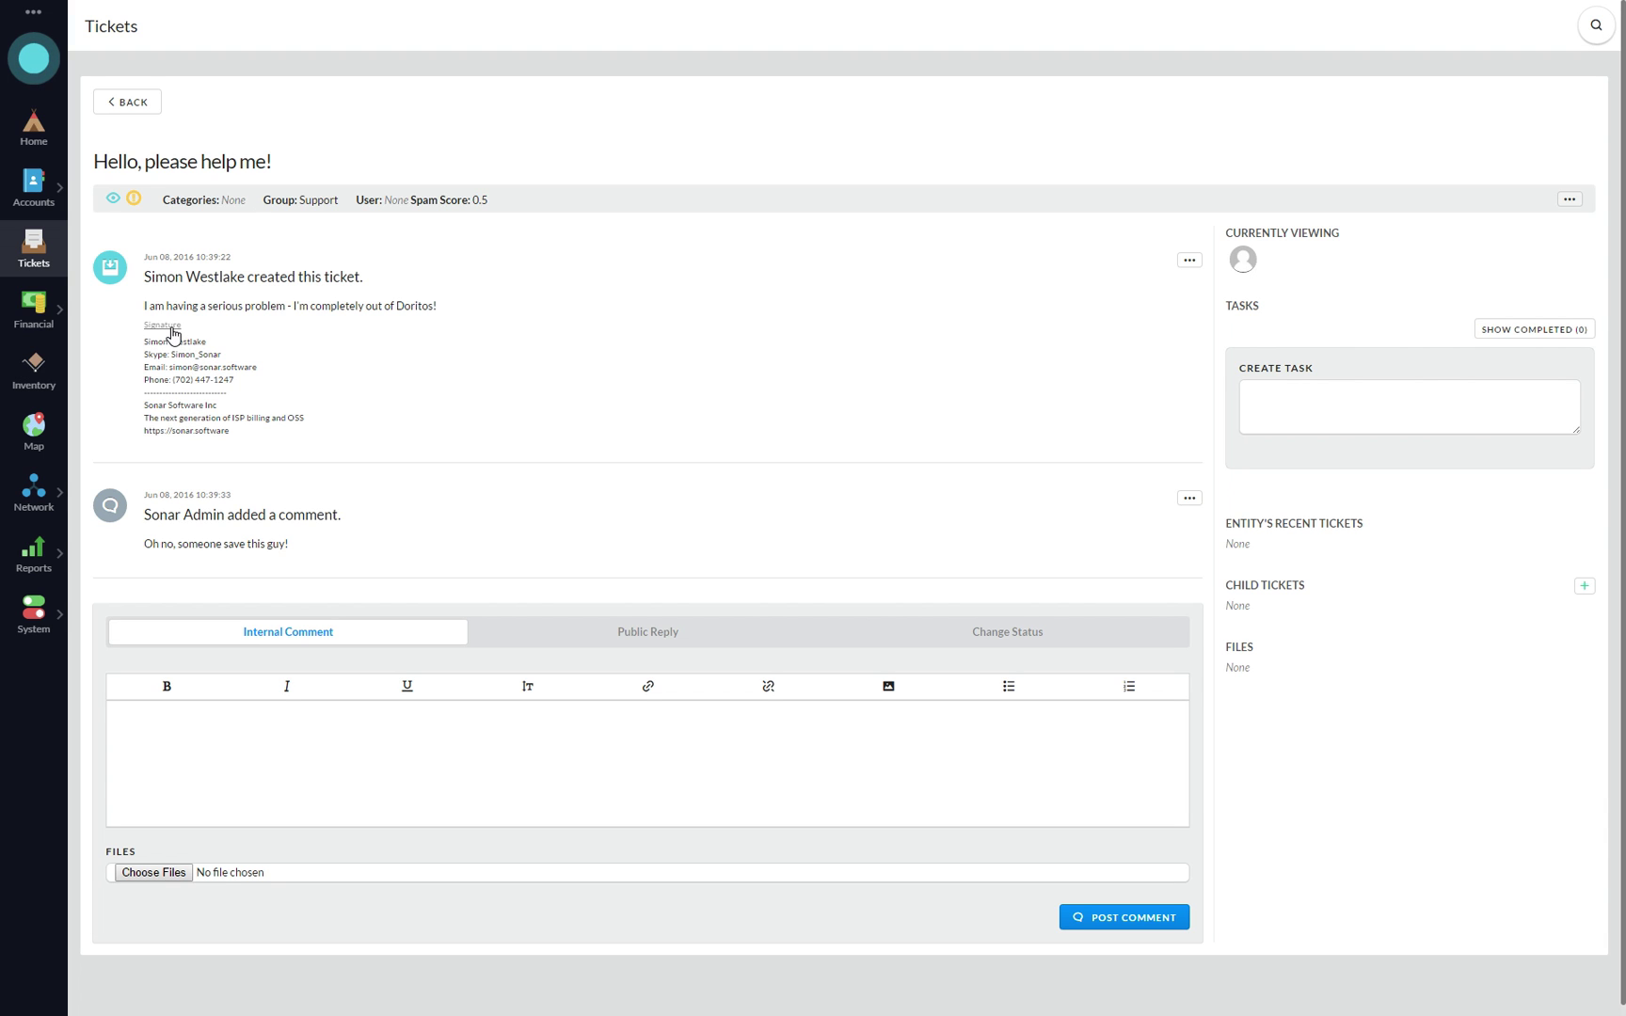
left_click(170, 326)
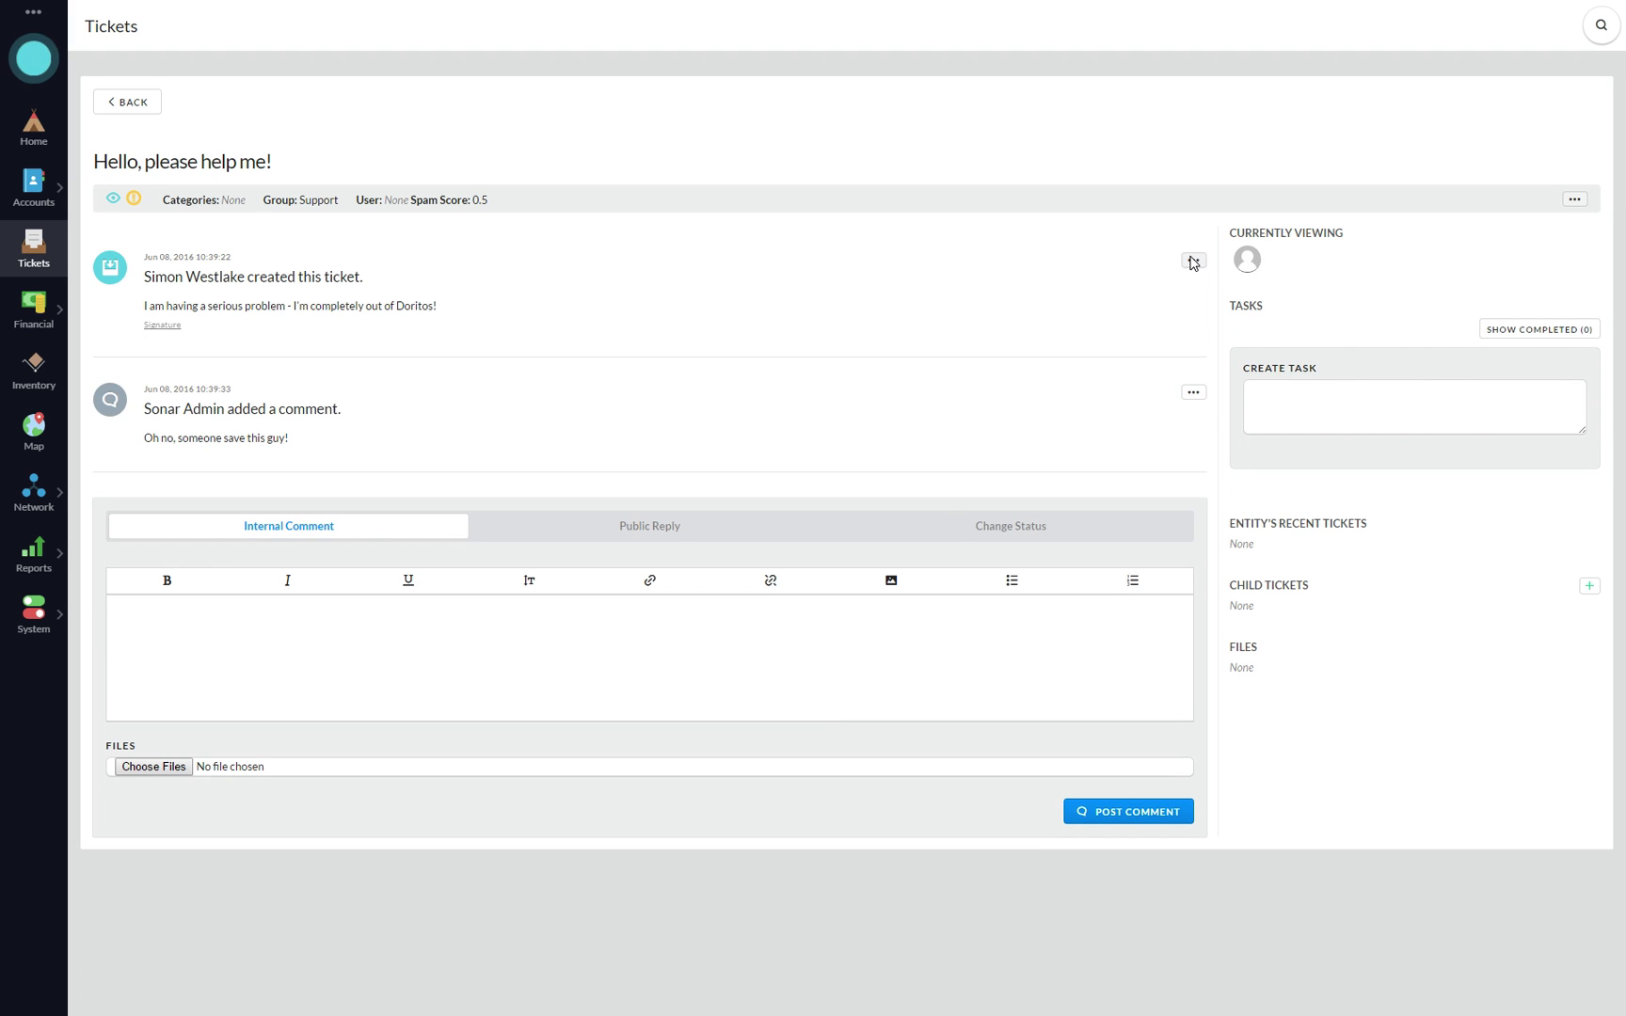
left_click(1193, 261)
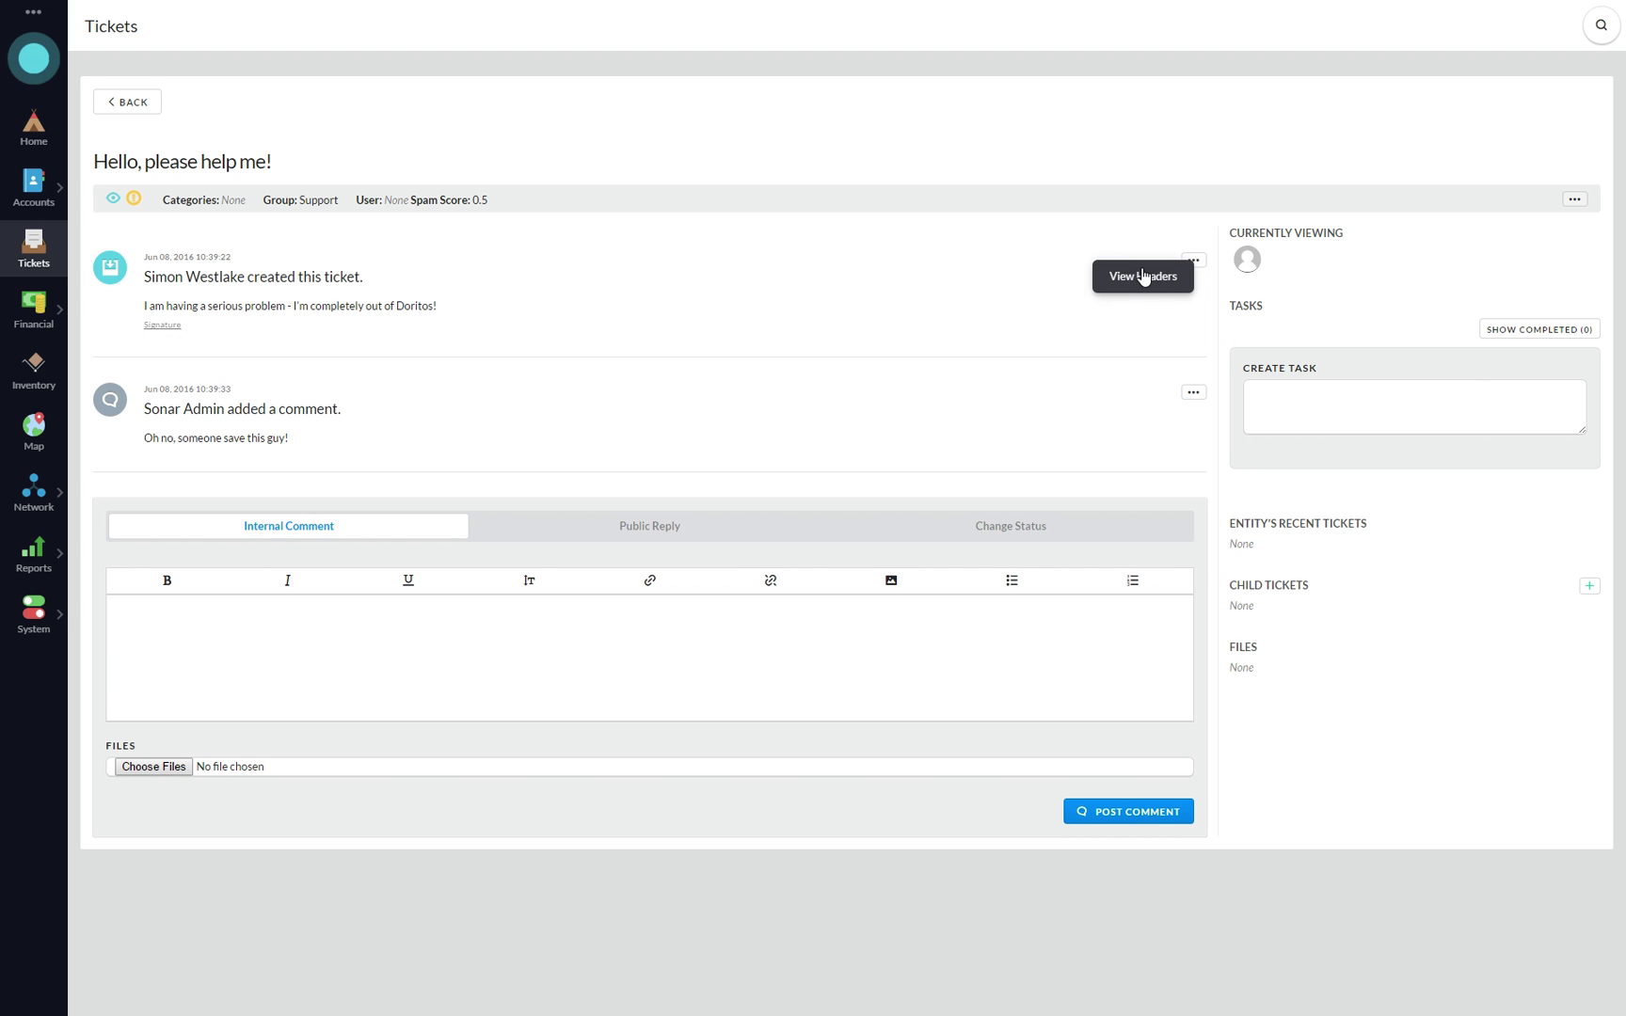
left_click(1016, 287)
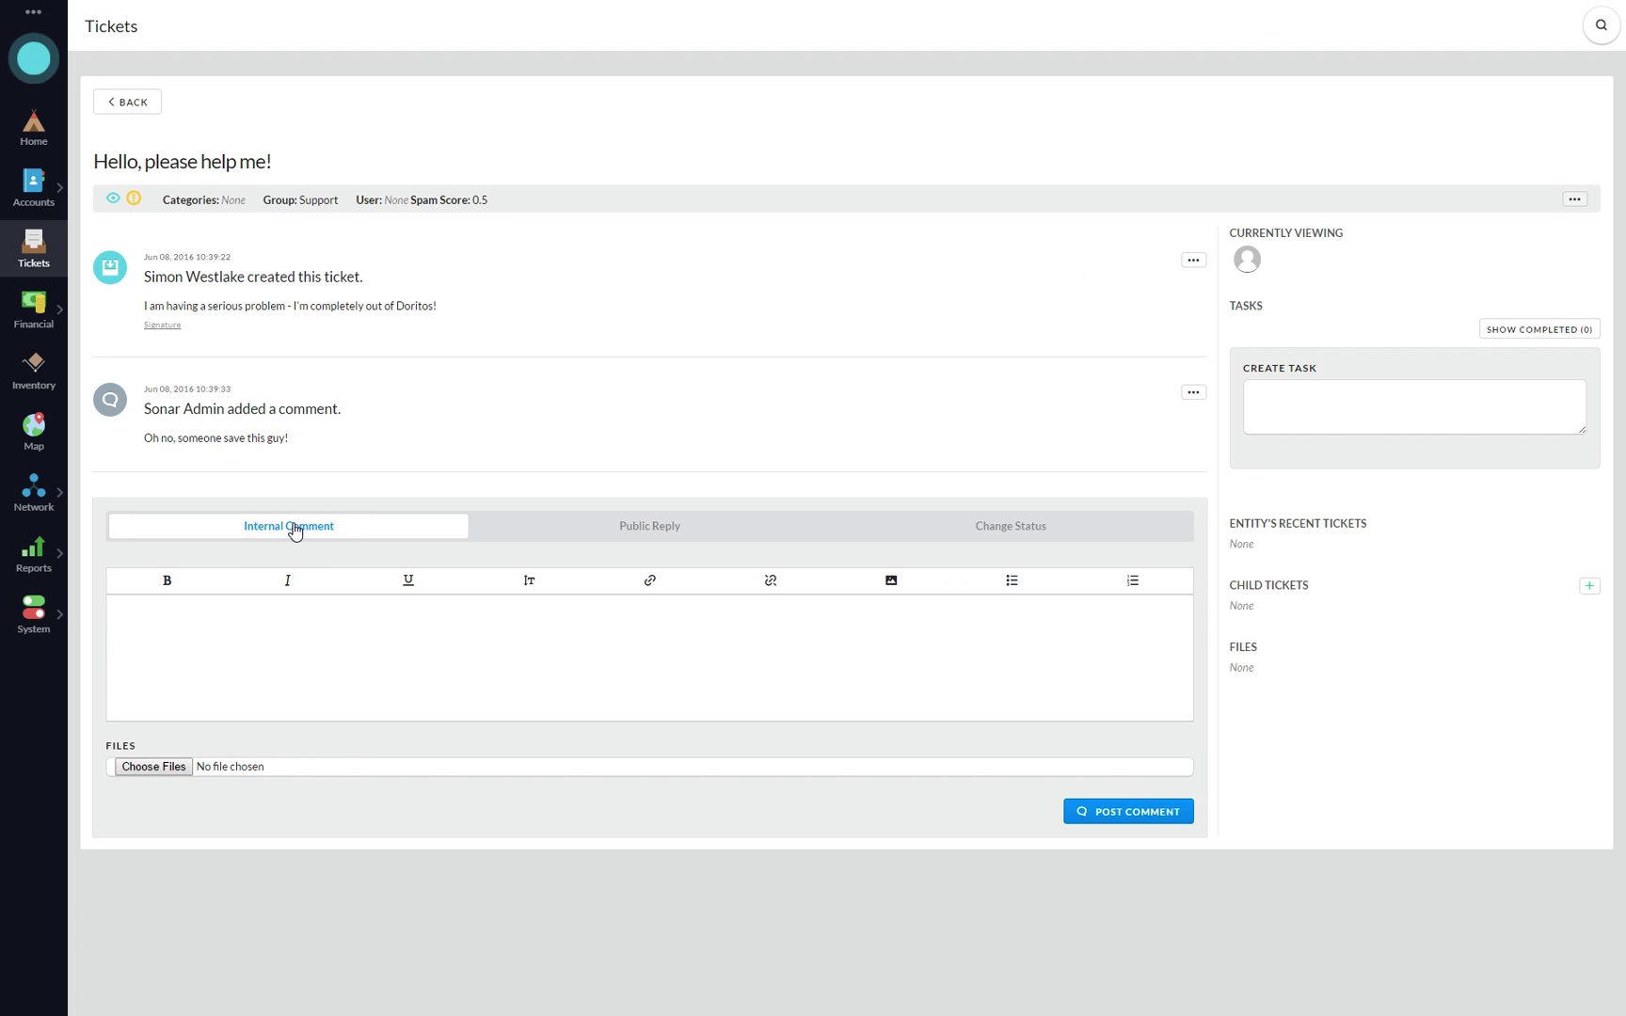
left_click(293, 659)
- Draft the public reply 'All we have available is nacho cheese flavor.', preview it, and return to editing
left_click(656, 535)
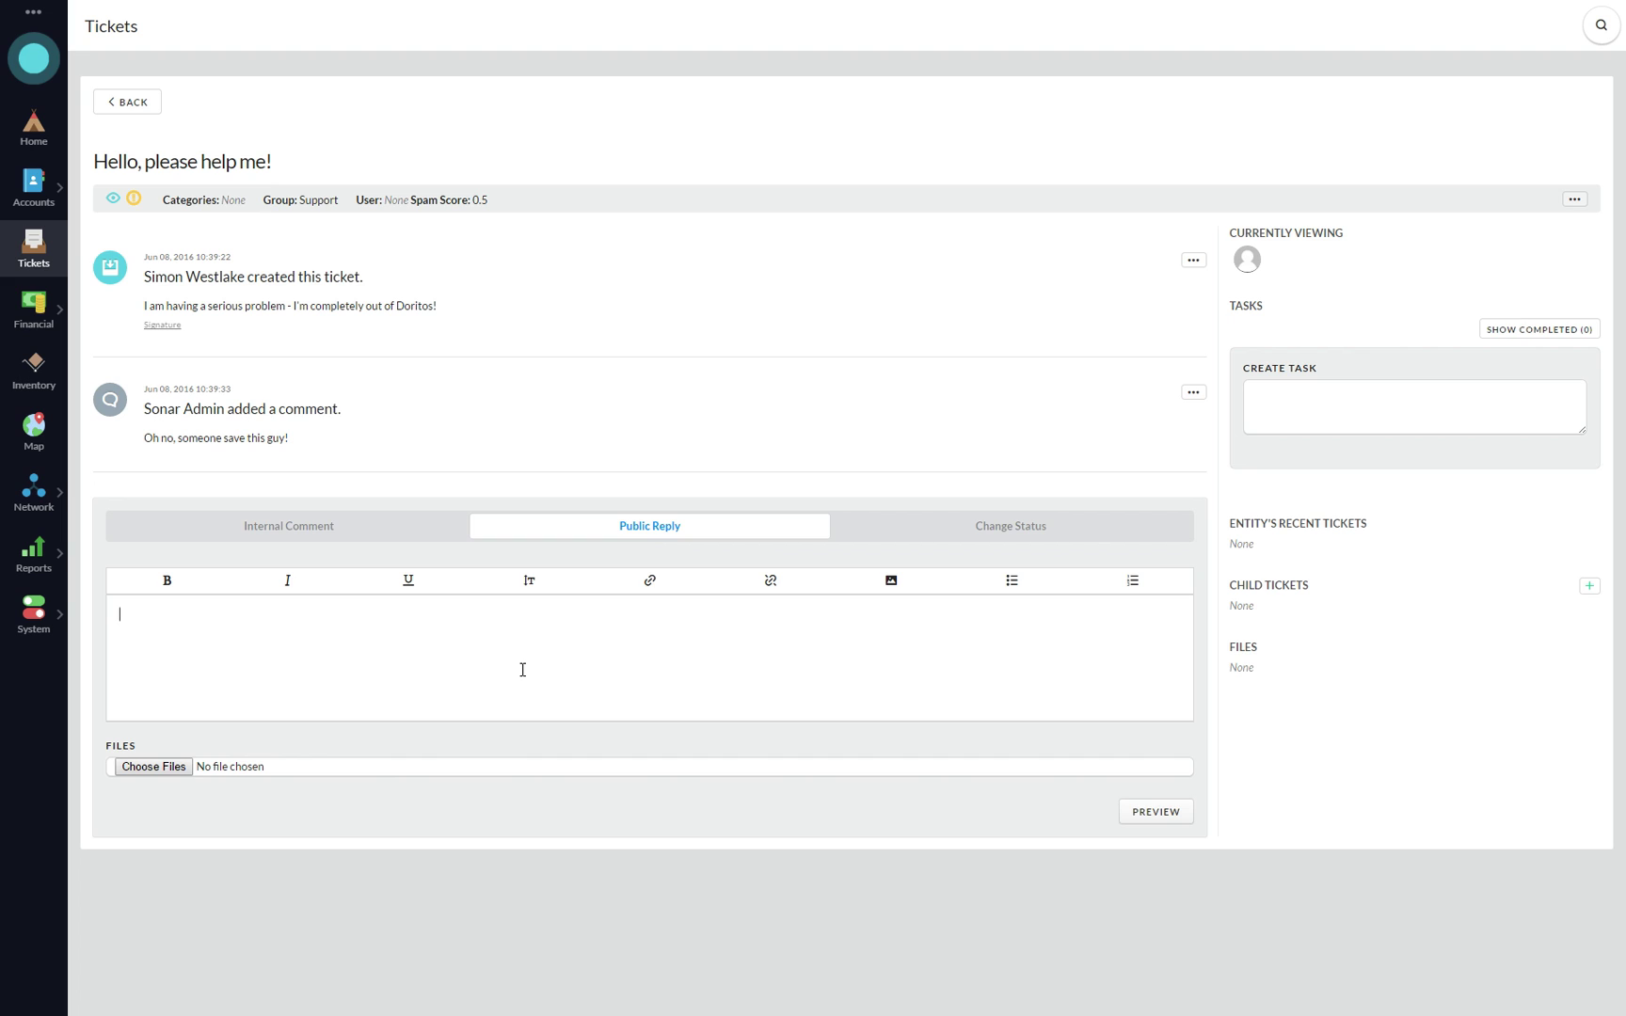
type("All we have av")
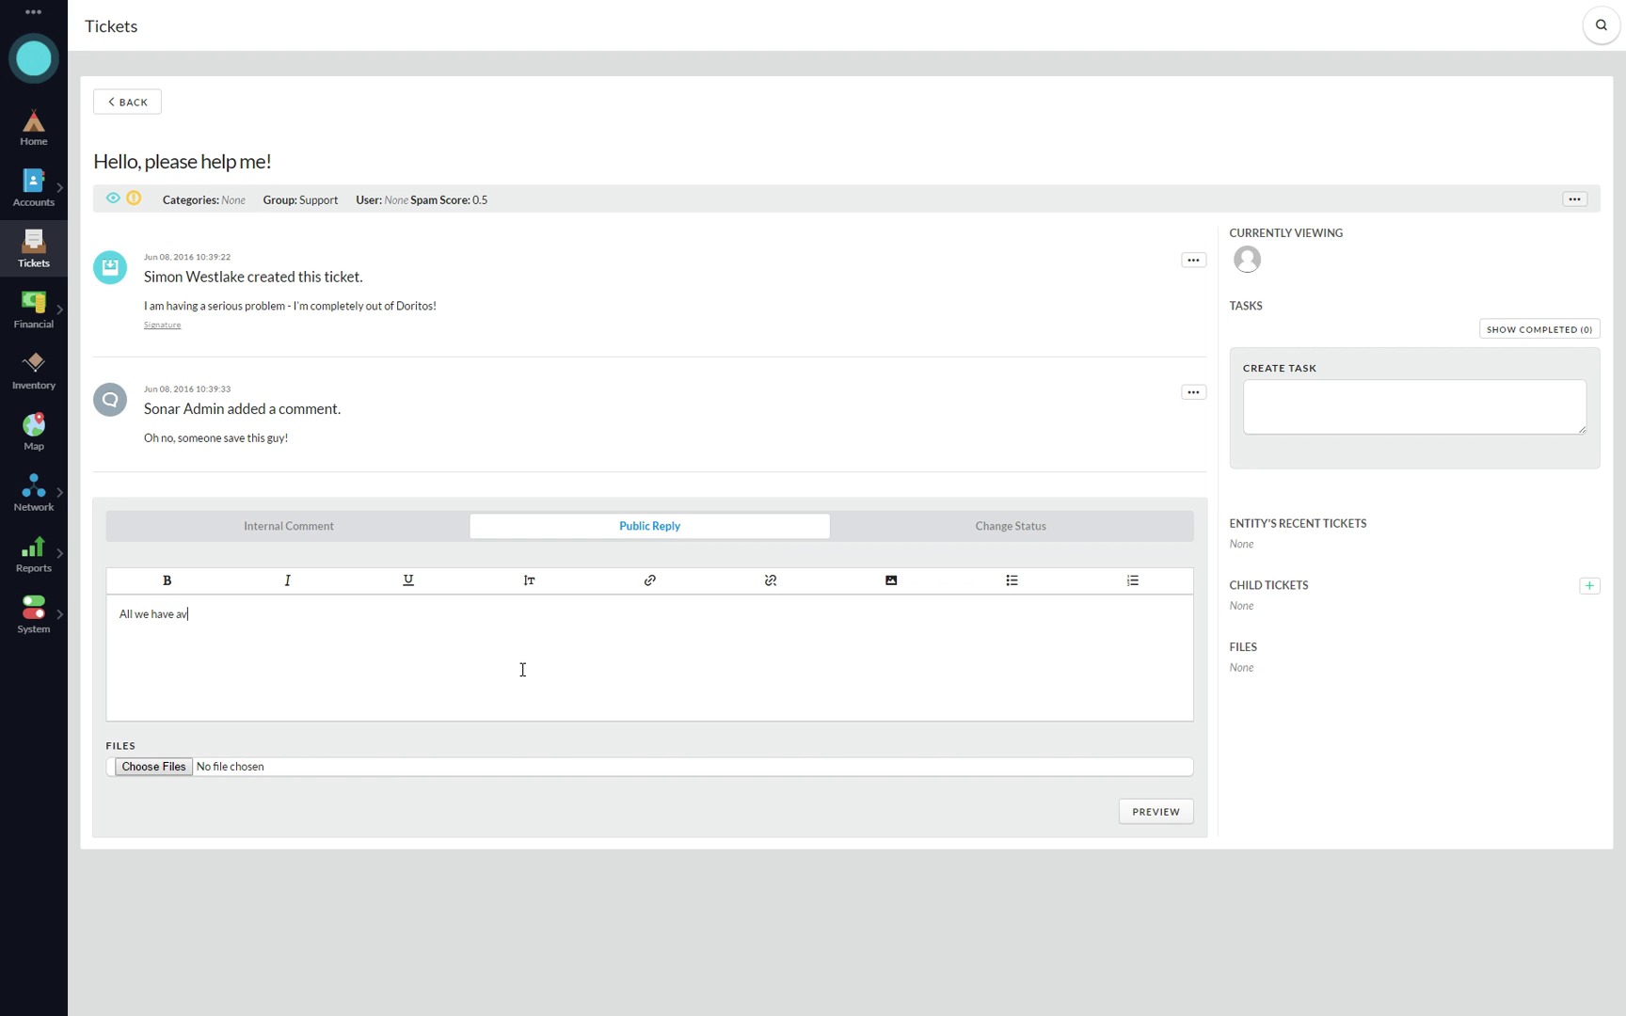
type("ailable is nacho cheese ")
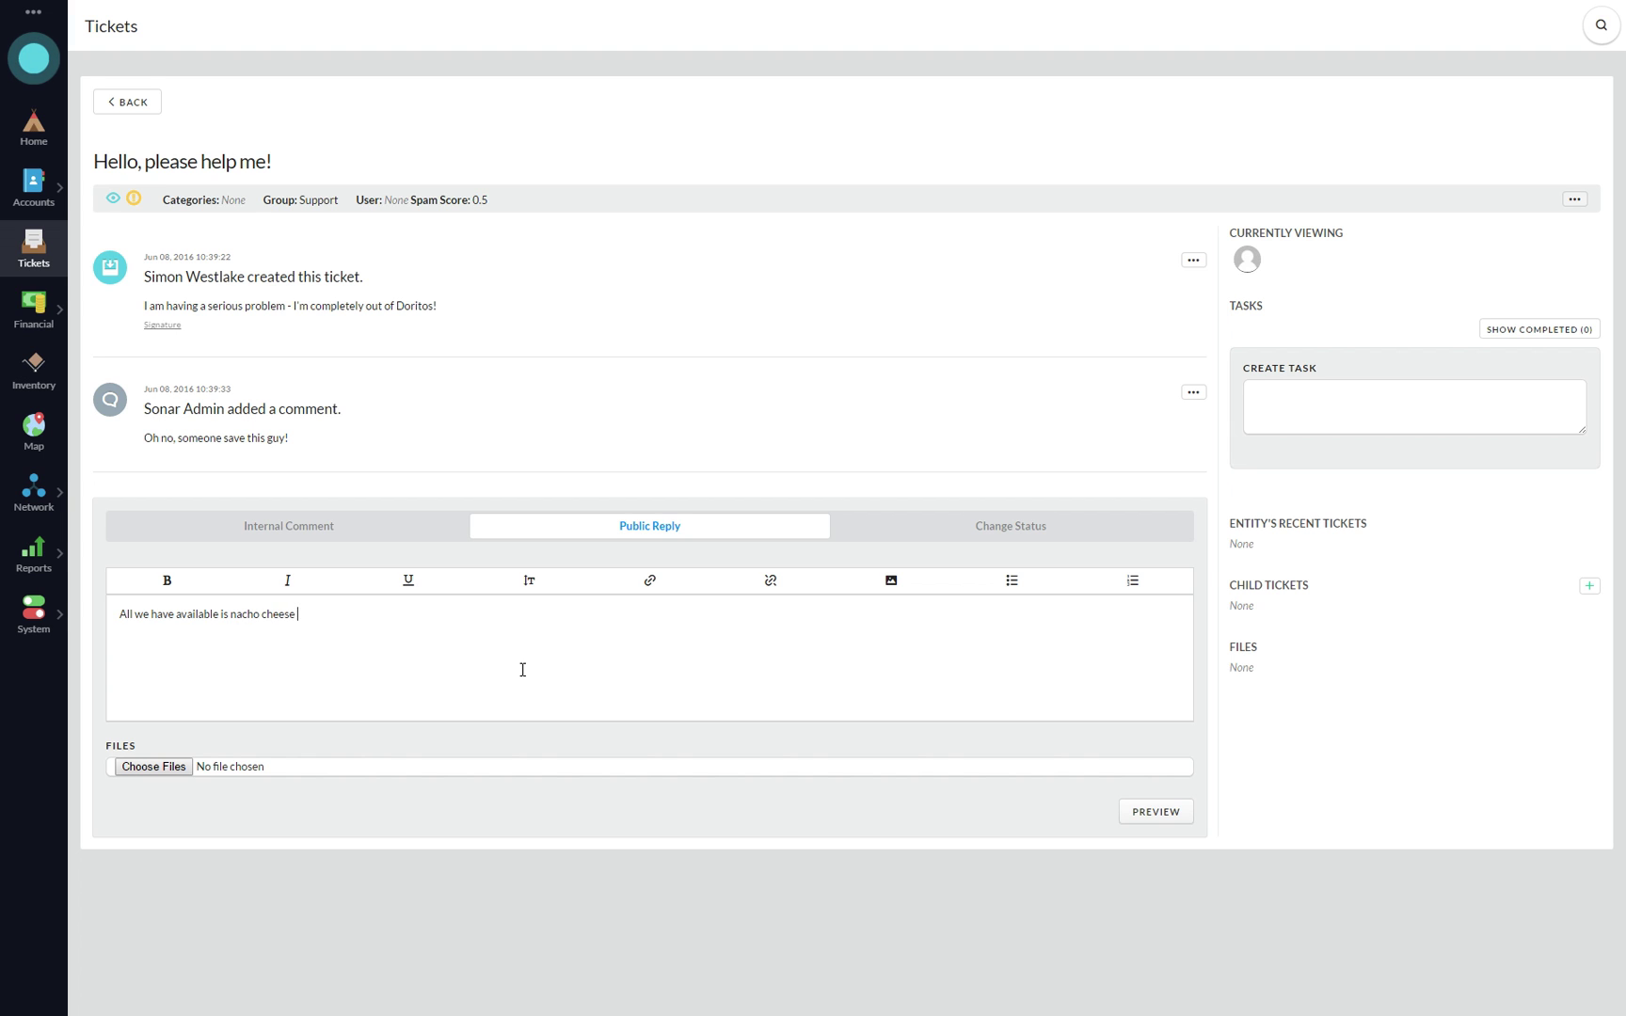
type("flavor.")
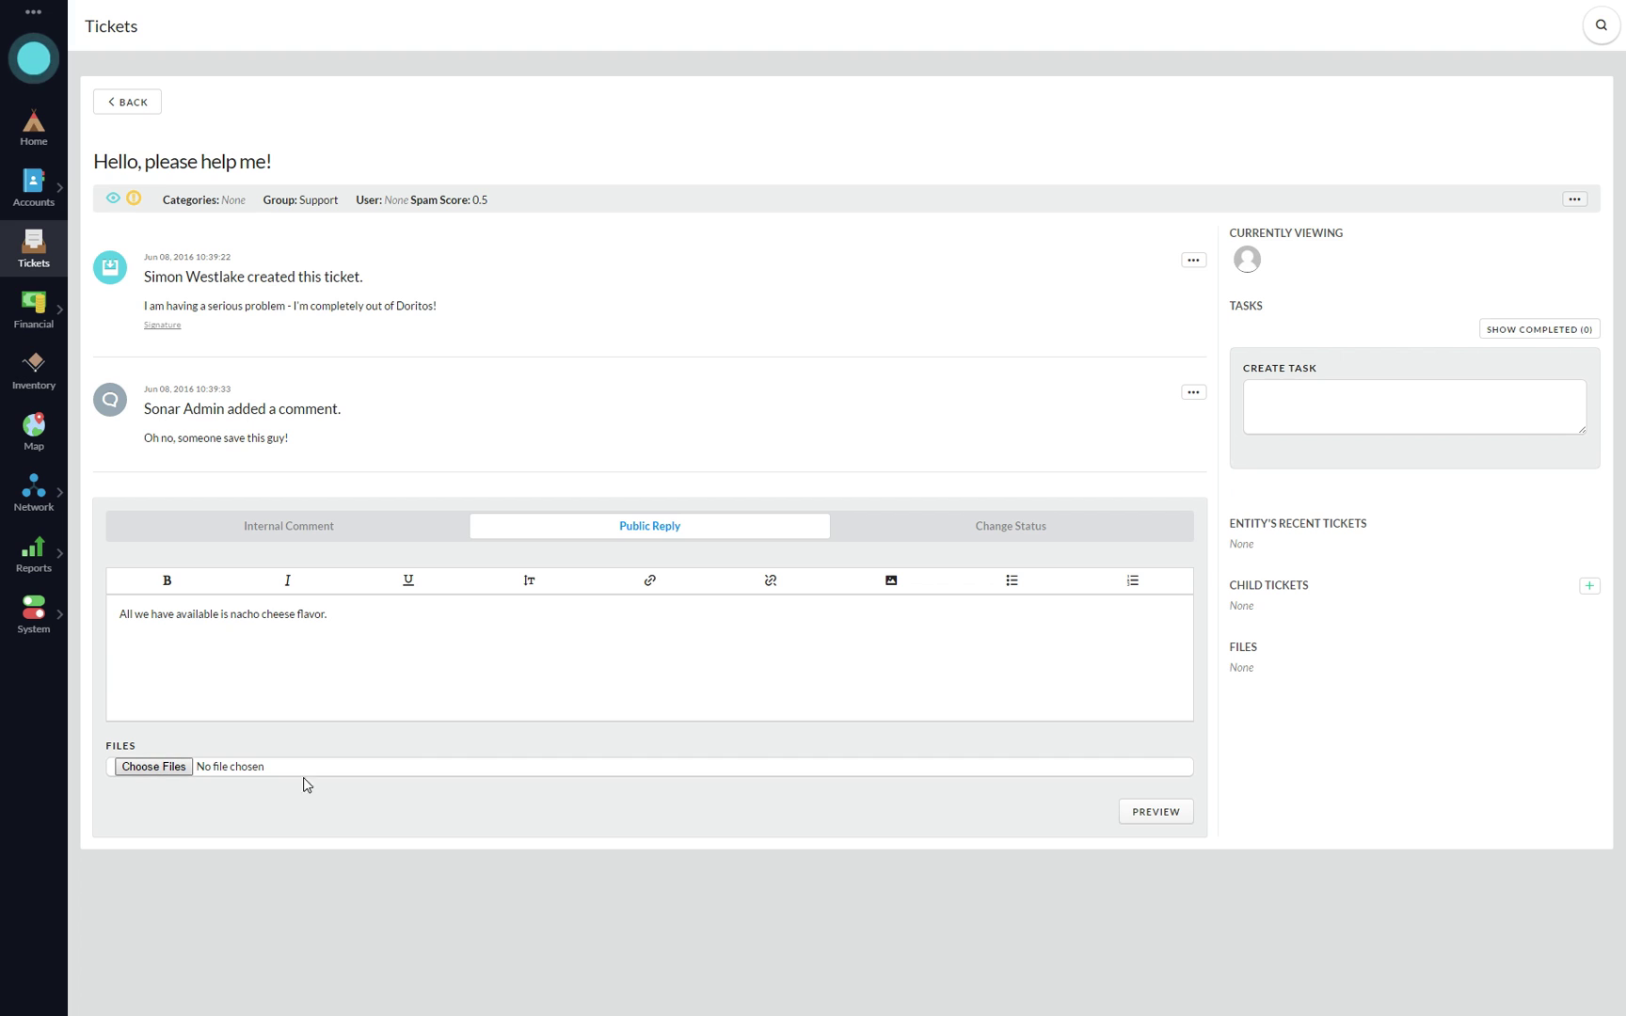
left_click(1158, 812)
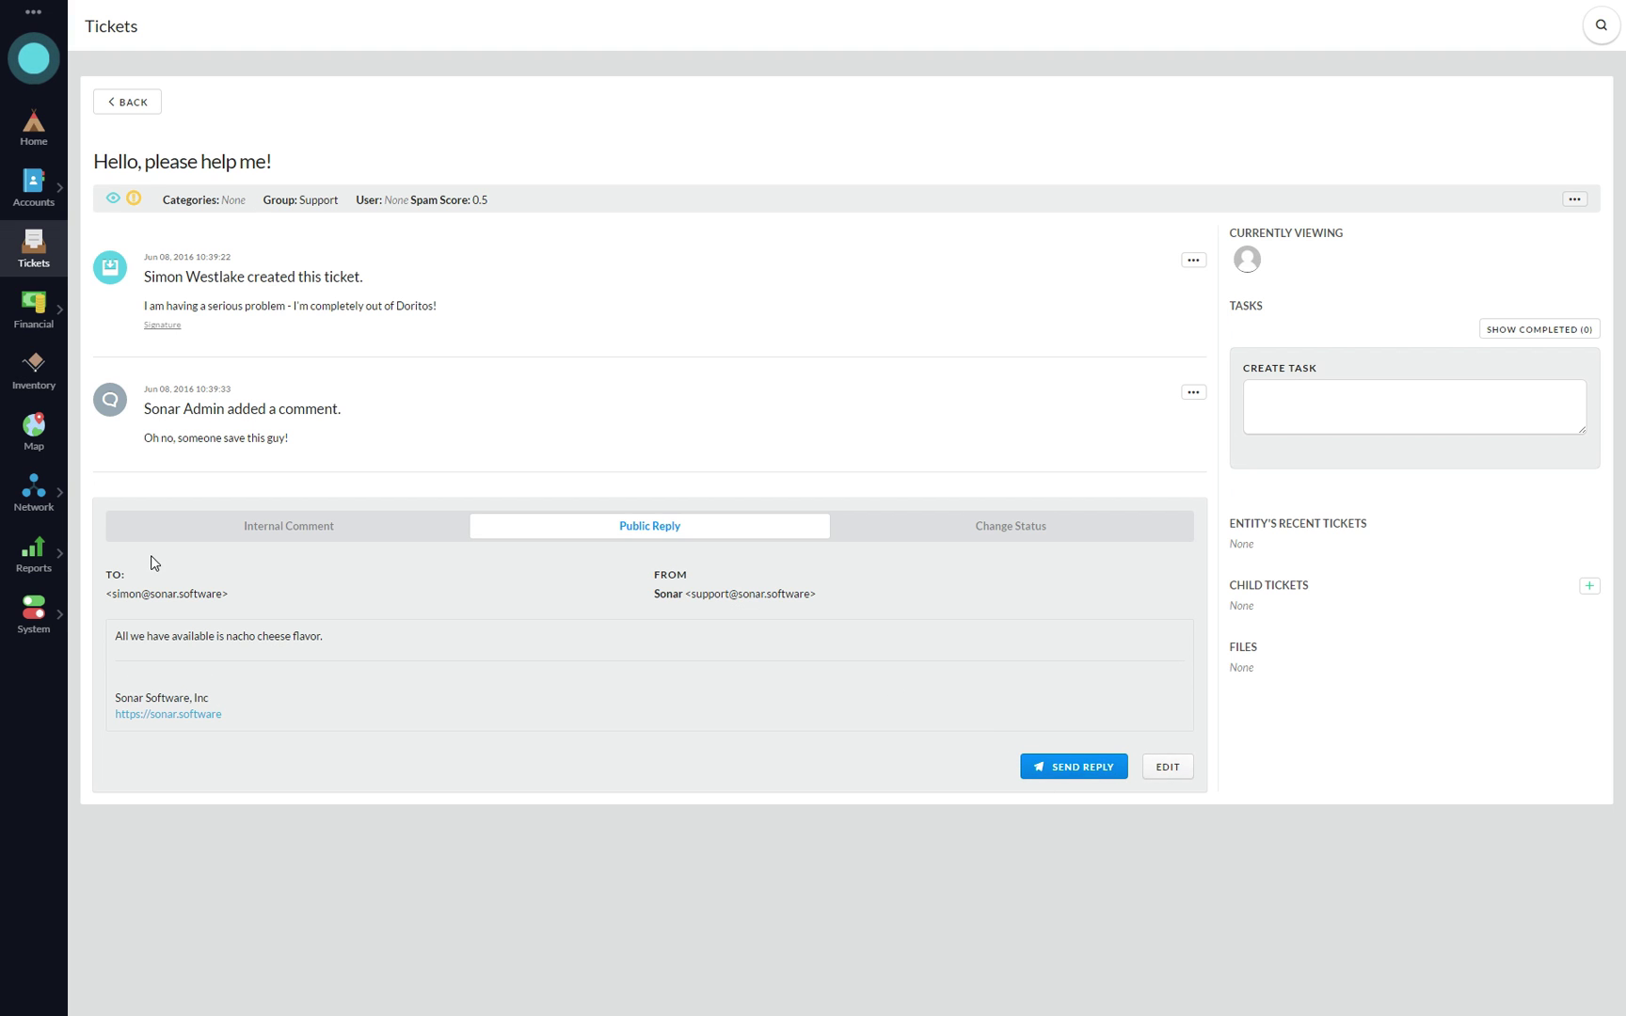
left_click(1167, 767)
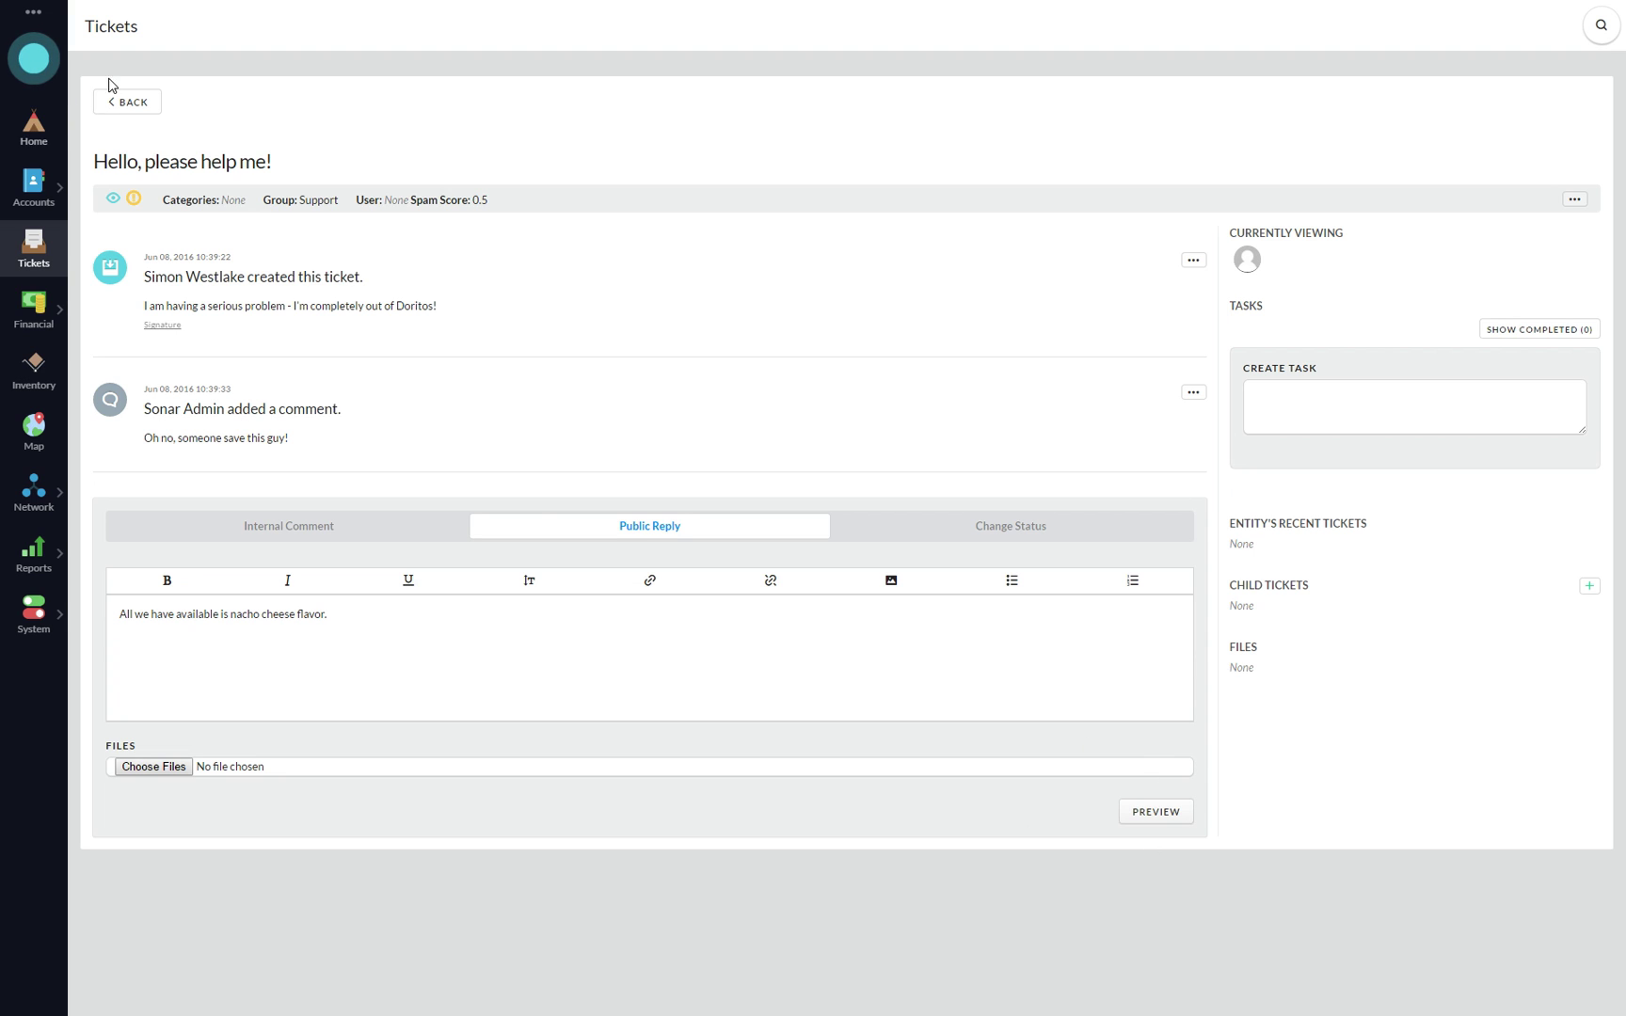
- On the Profile page, replace the full name, add a shortened public name, and save
left_click(34, 14)
left_click(68, 28)
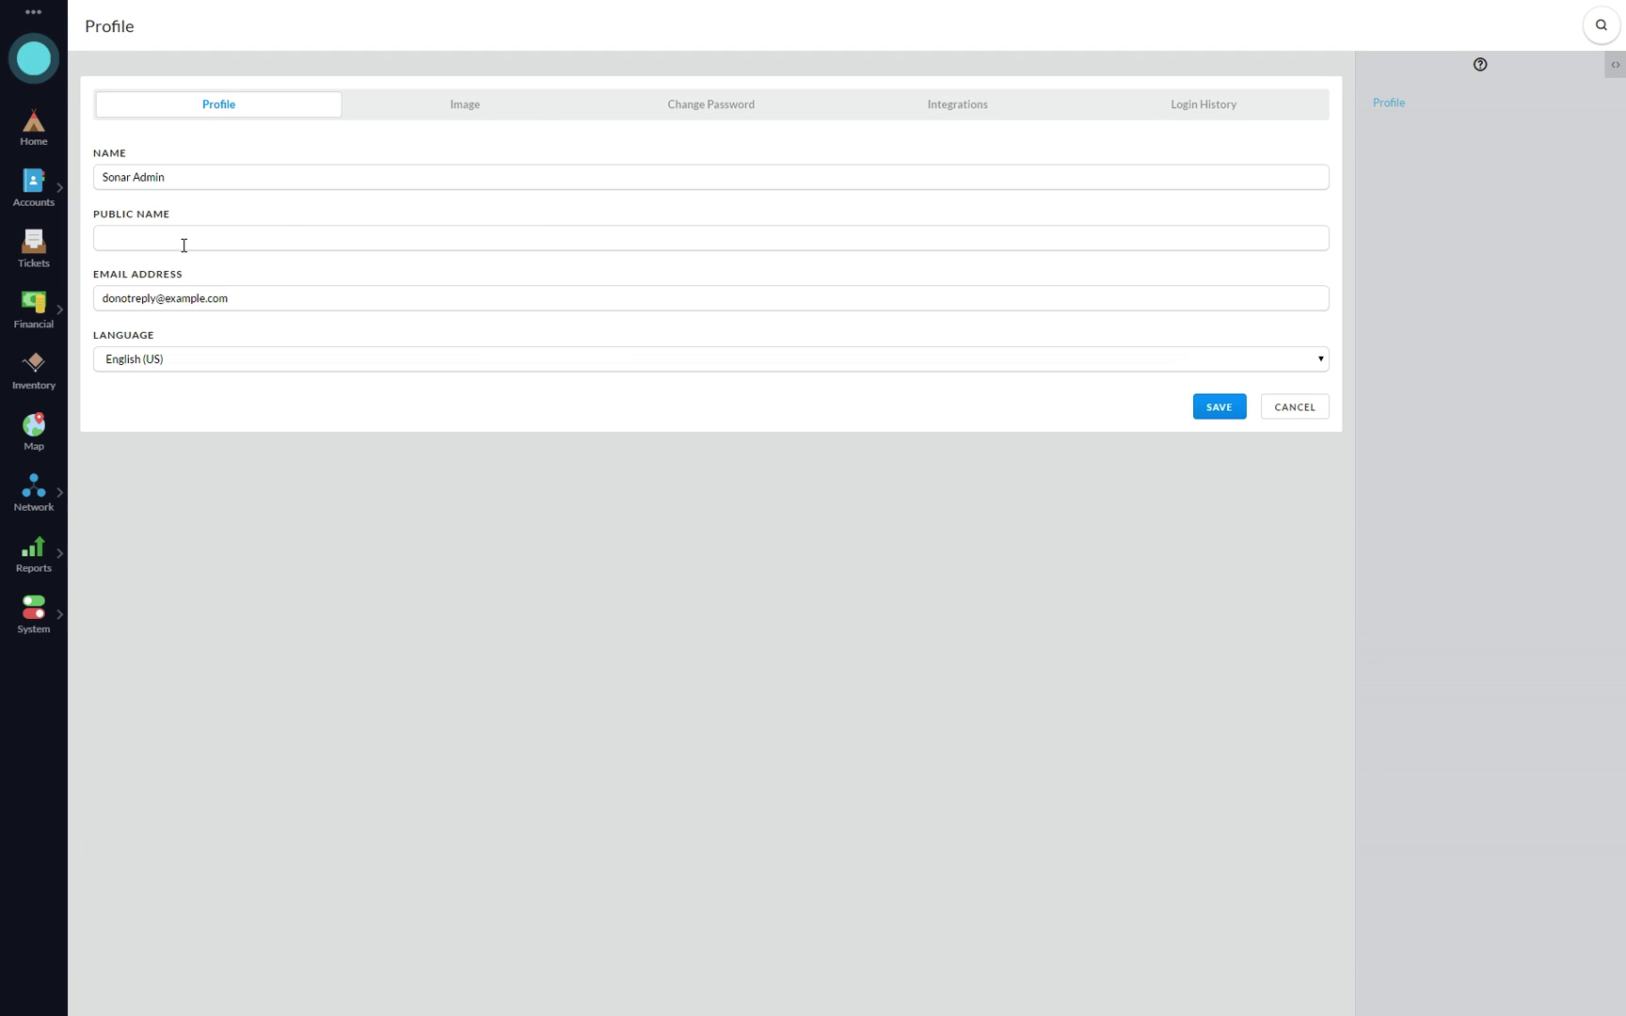
left_click(401, 228)
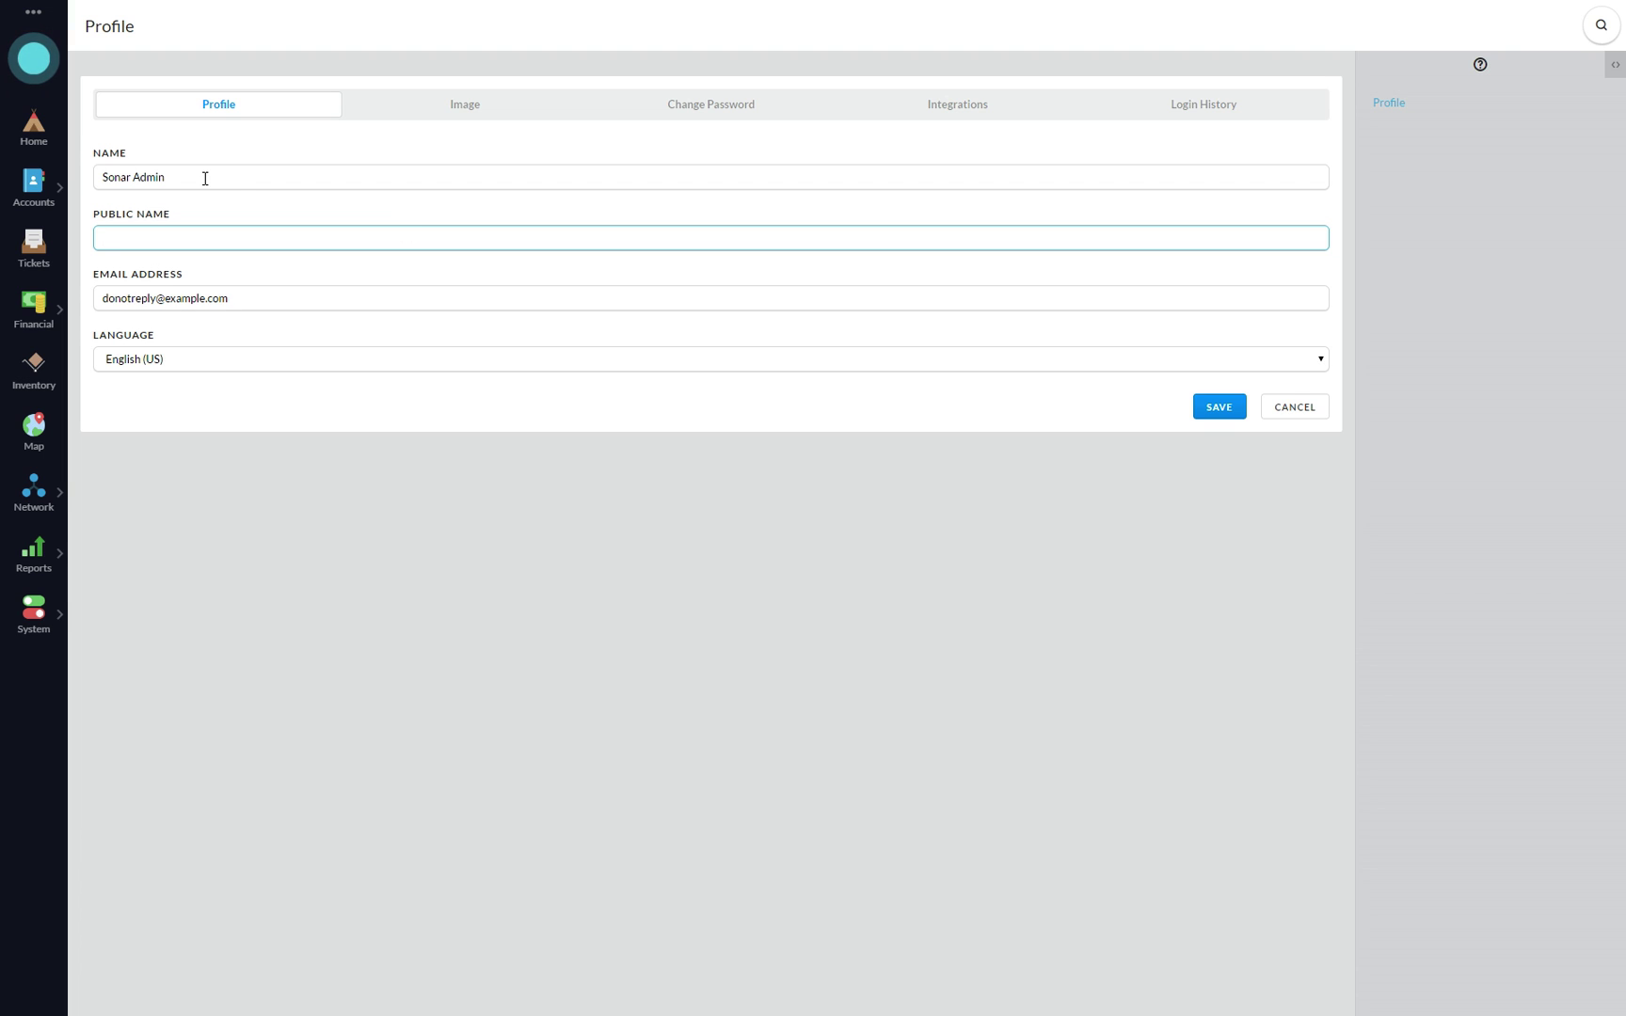
left_click_drag(215, 178, 76, 171)
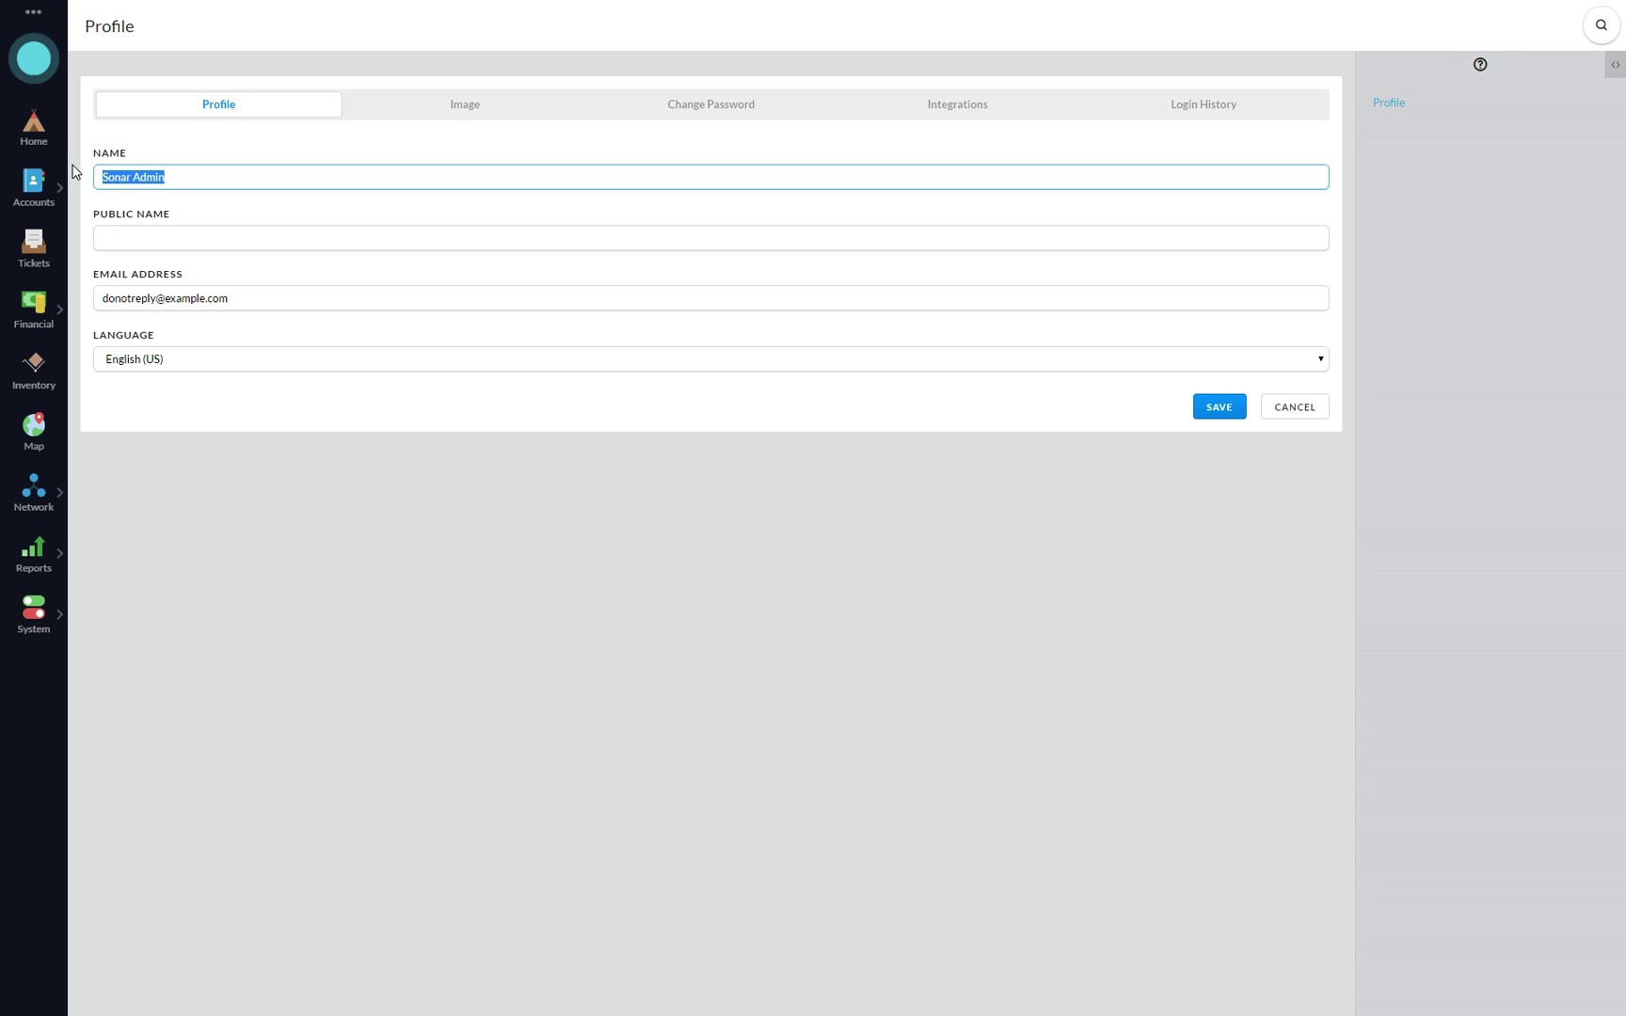
type("John Doe")
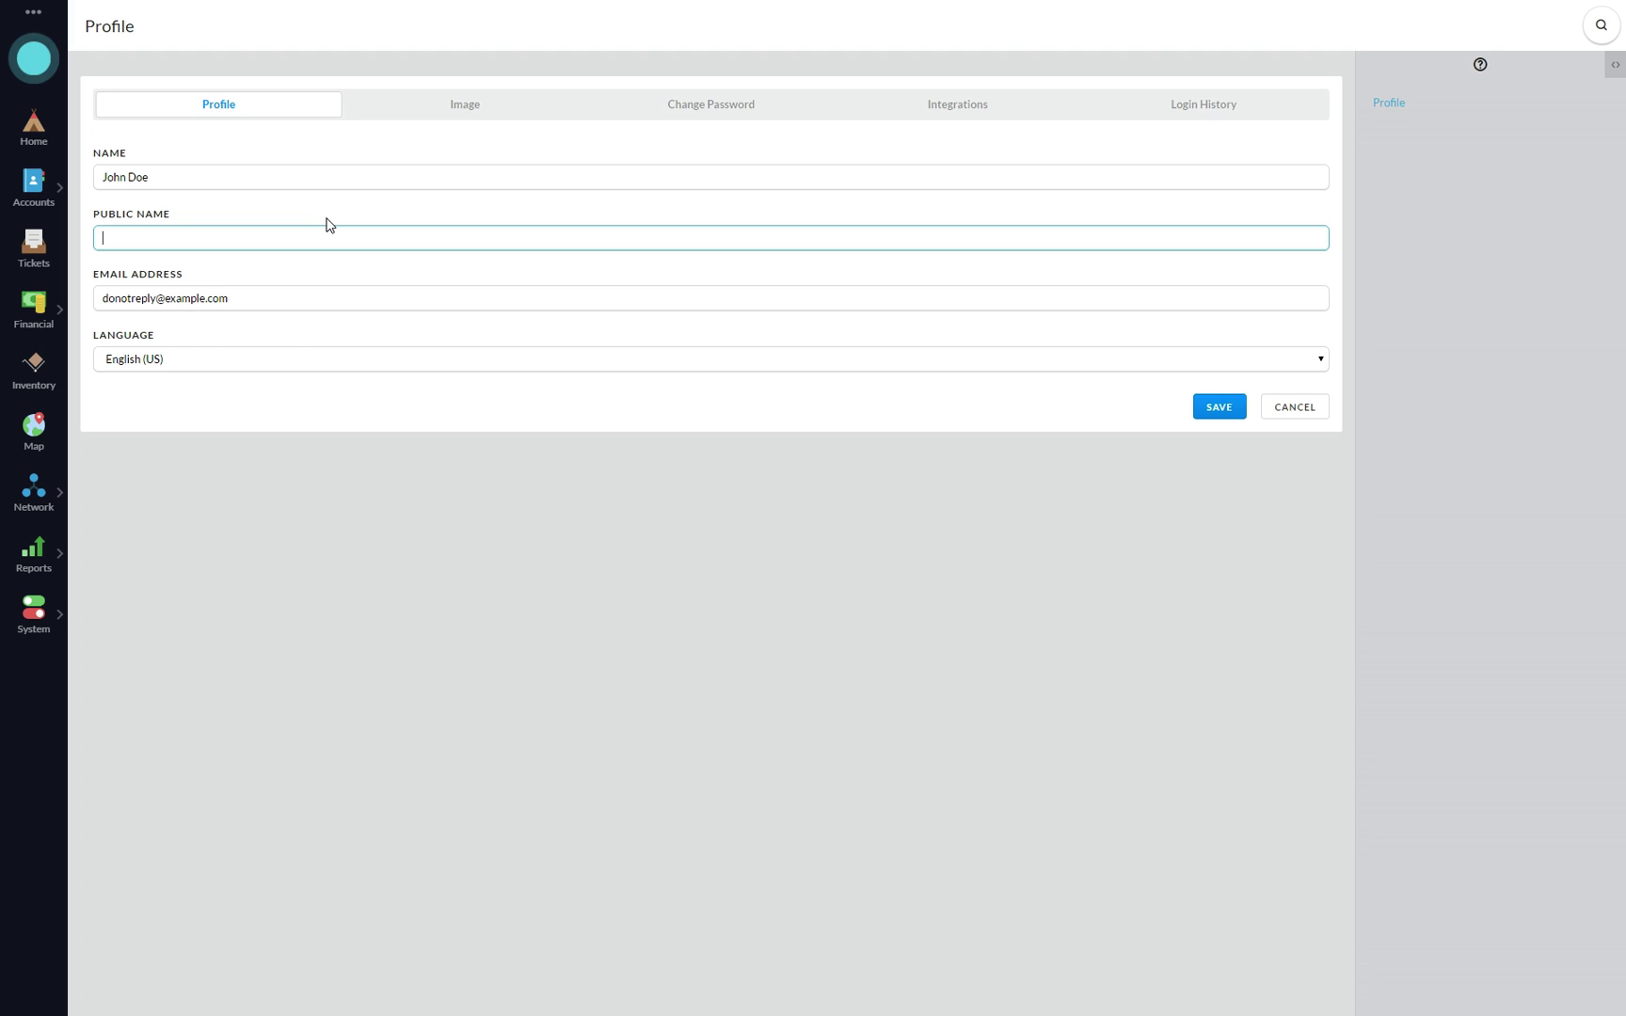
type("John D.")
left_click(1223, 407)
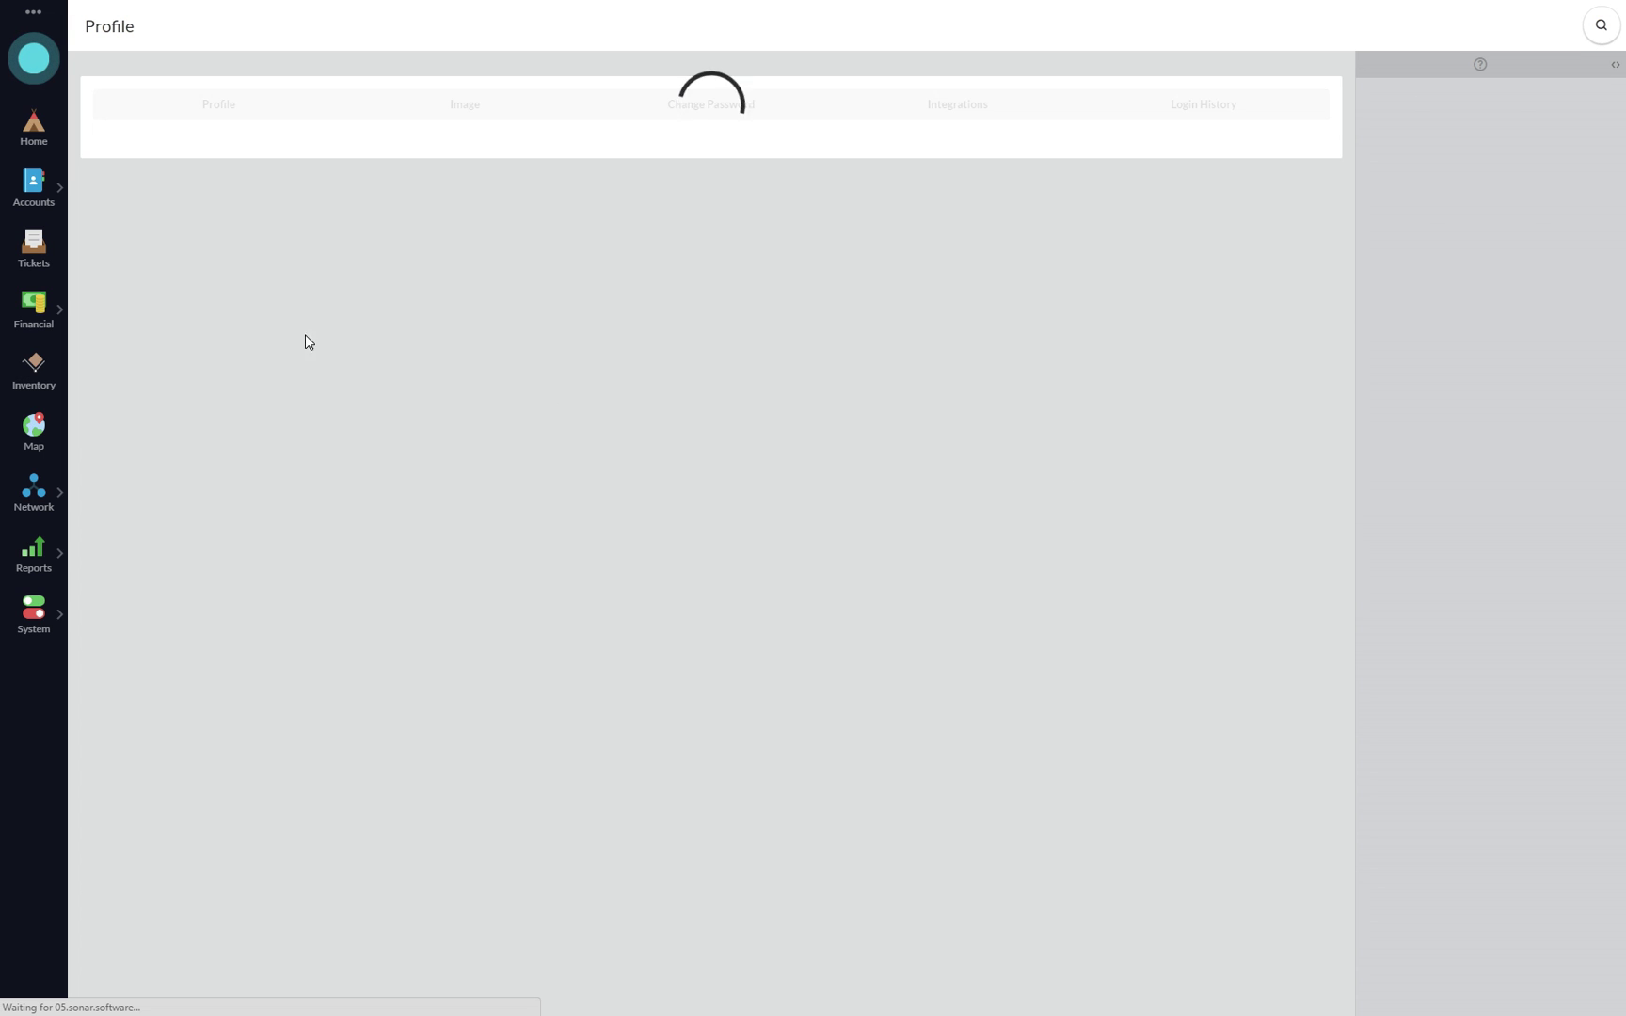
- Reopen the ticket and preview the public reply 'All we have is nacho cheese.' with the new signature
left_click(27, 254)
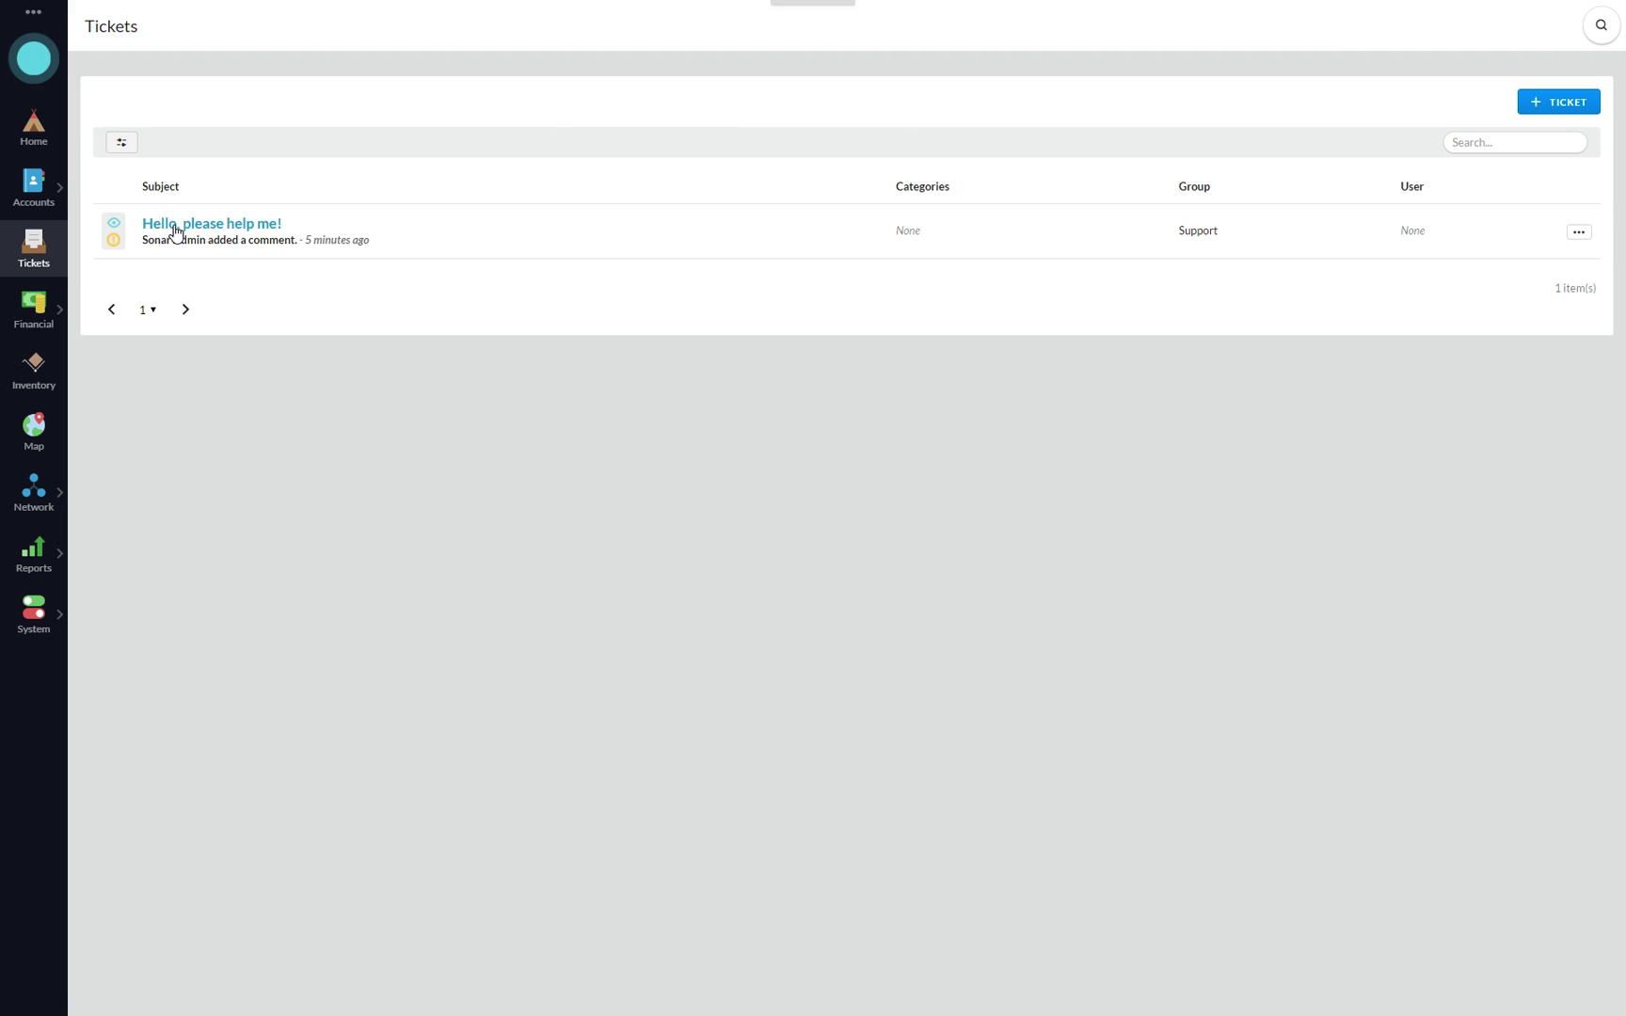
left_click(188, 225)
left_click(610, 526)
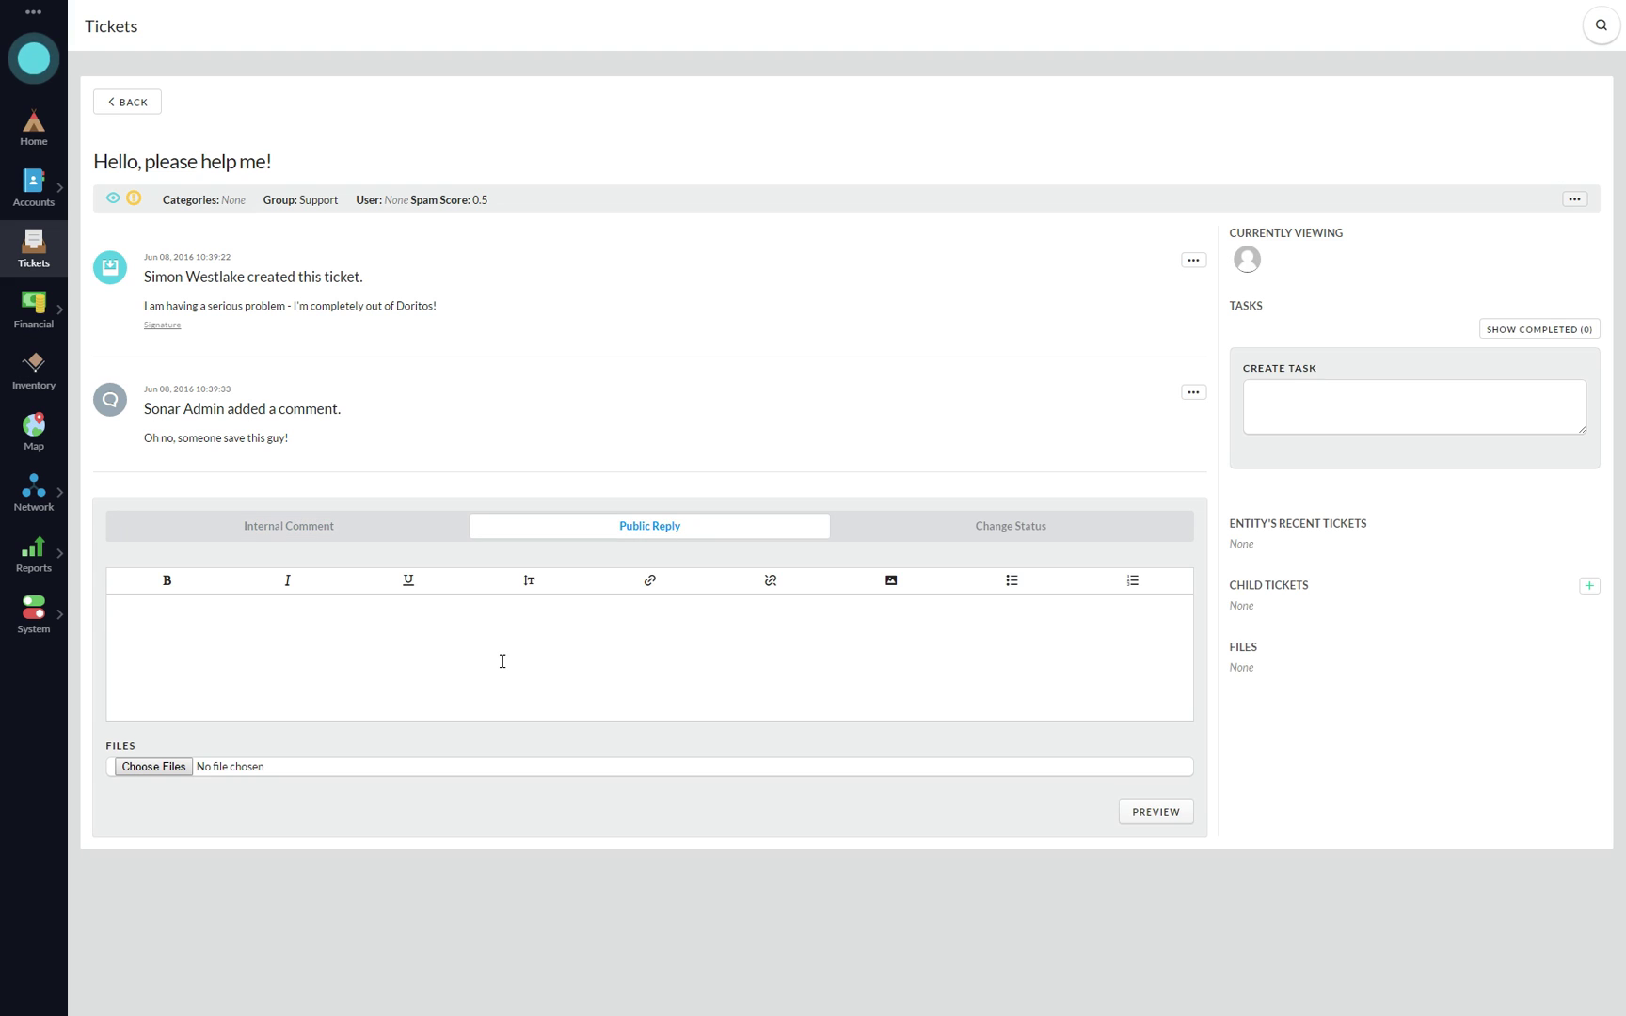
type("All we have is nacho cheese.")
left_click(1164, 811)
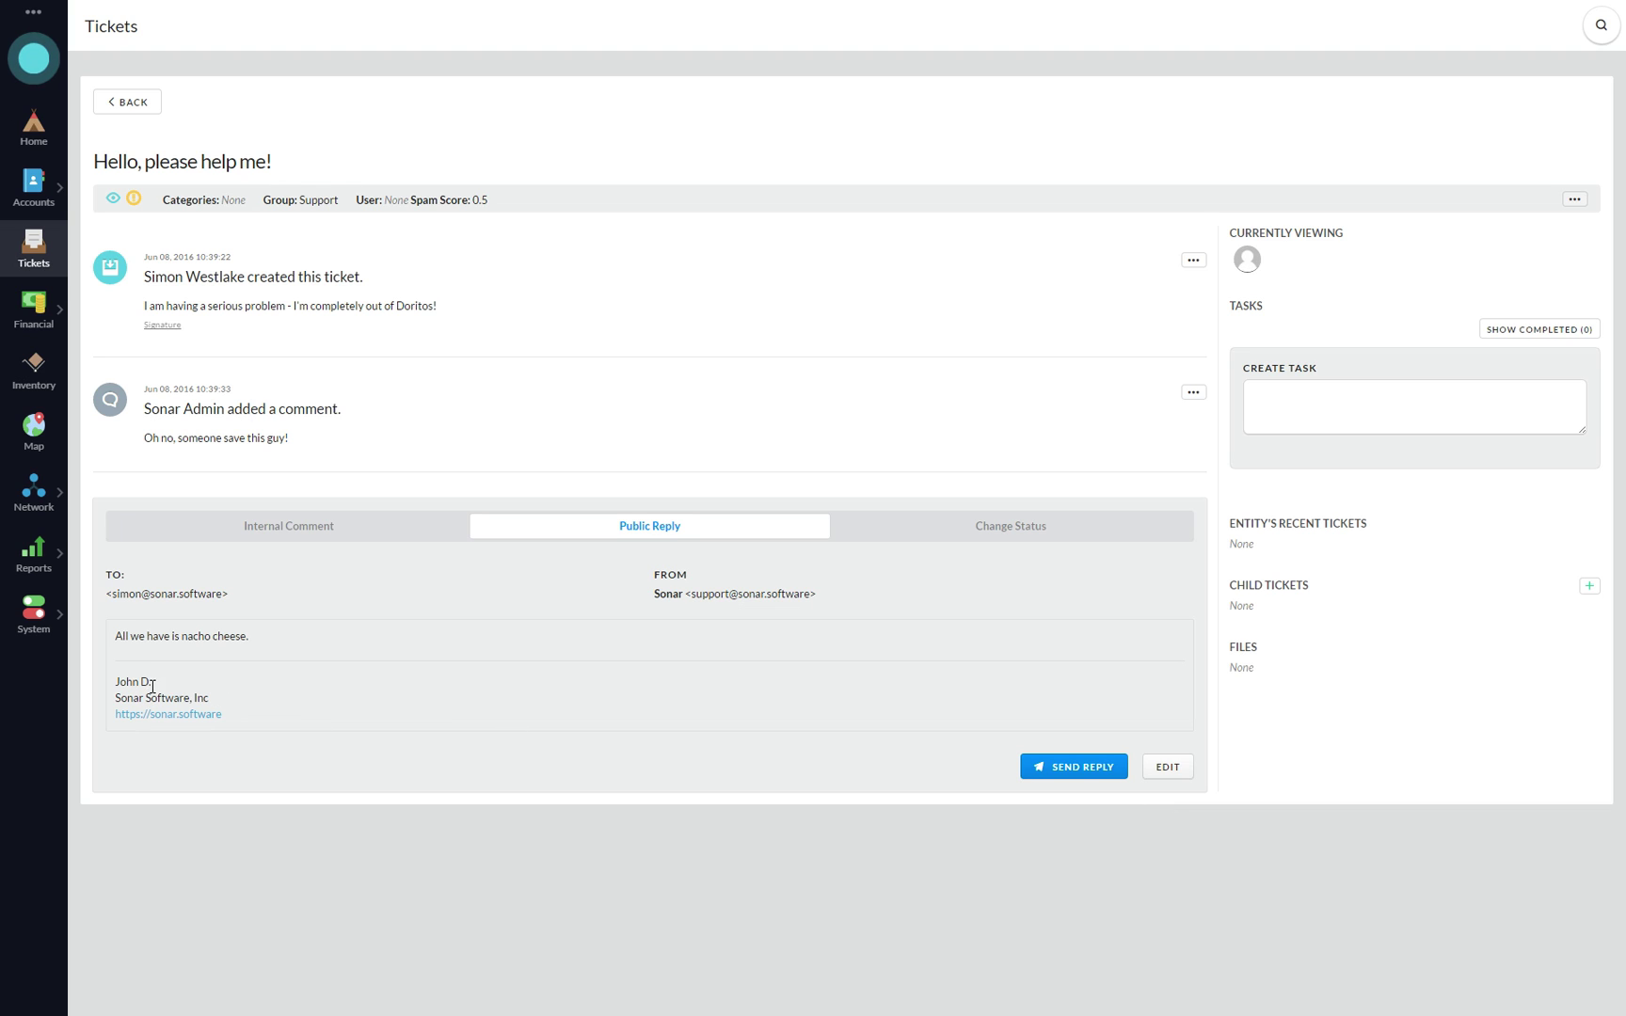
left_click_drag(150, 683, 119, 683)
left_click(235, 692)
- Send the reply to the submitter and open the ticket's actions menu
left_click(1082, 767)
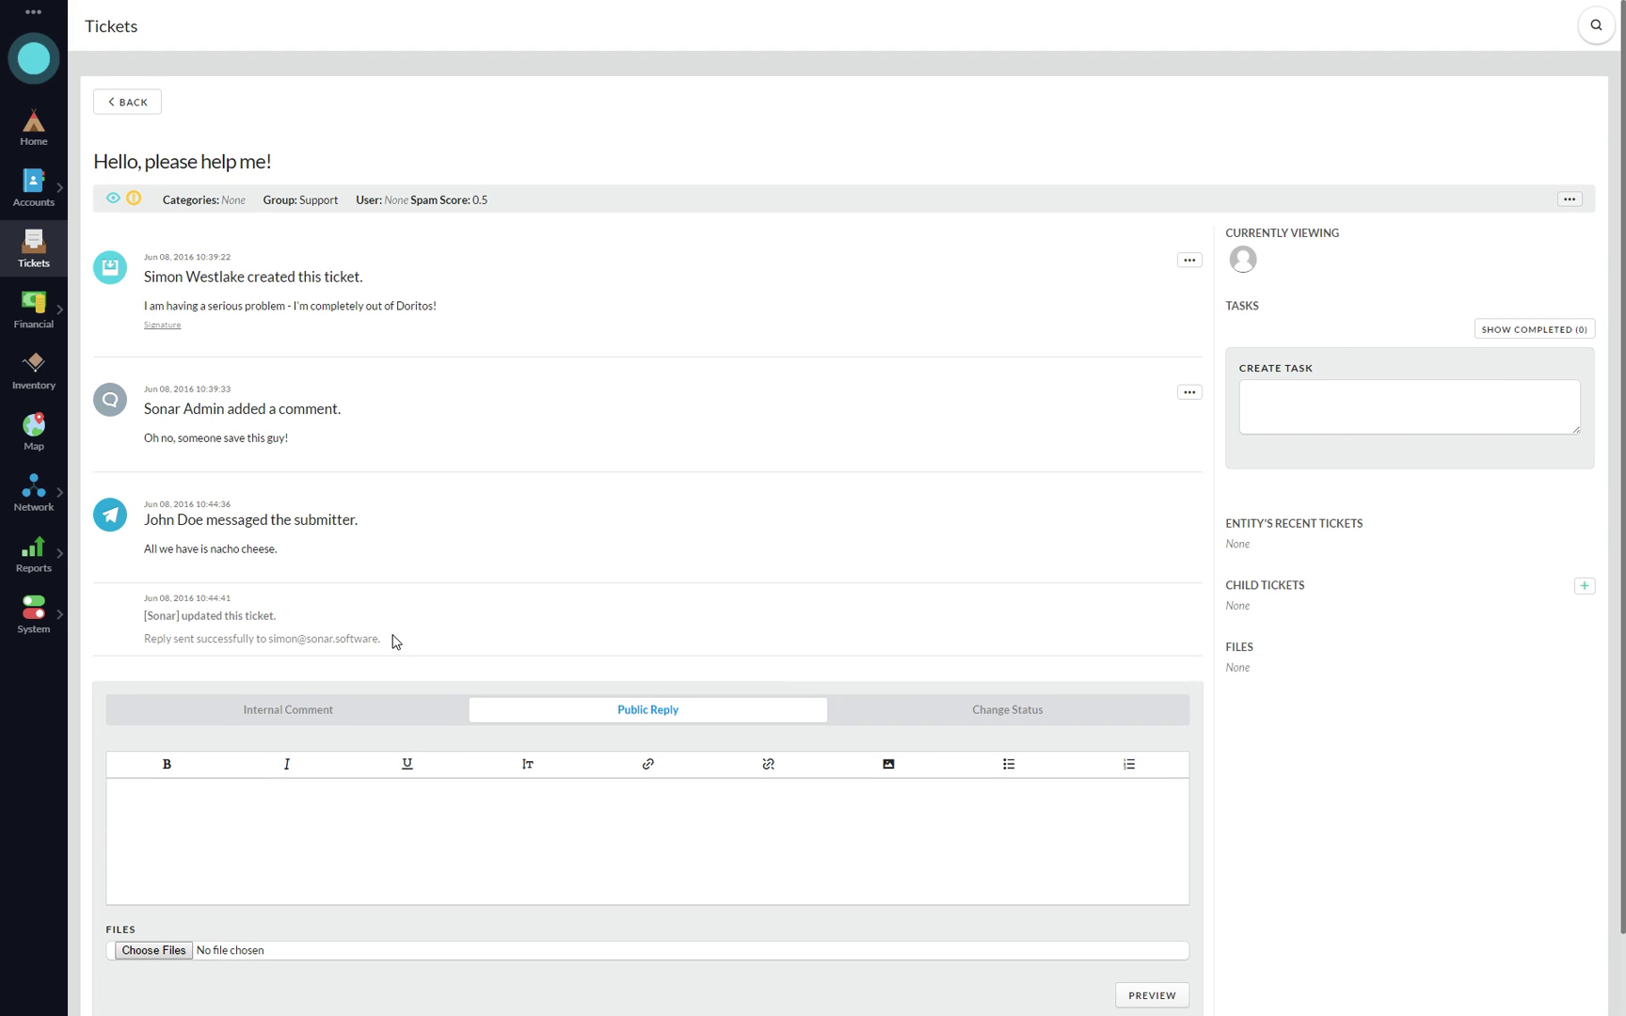
left_click_drag(393, 635, 186, 600)
left_click(433, 627)
left_click(1569, 199)
- In Edit Ticket, tag the ticket with the categories DNS Issue and Slow Speeds
left_click(1534, 250)
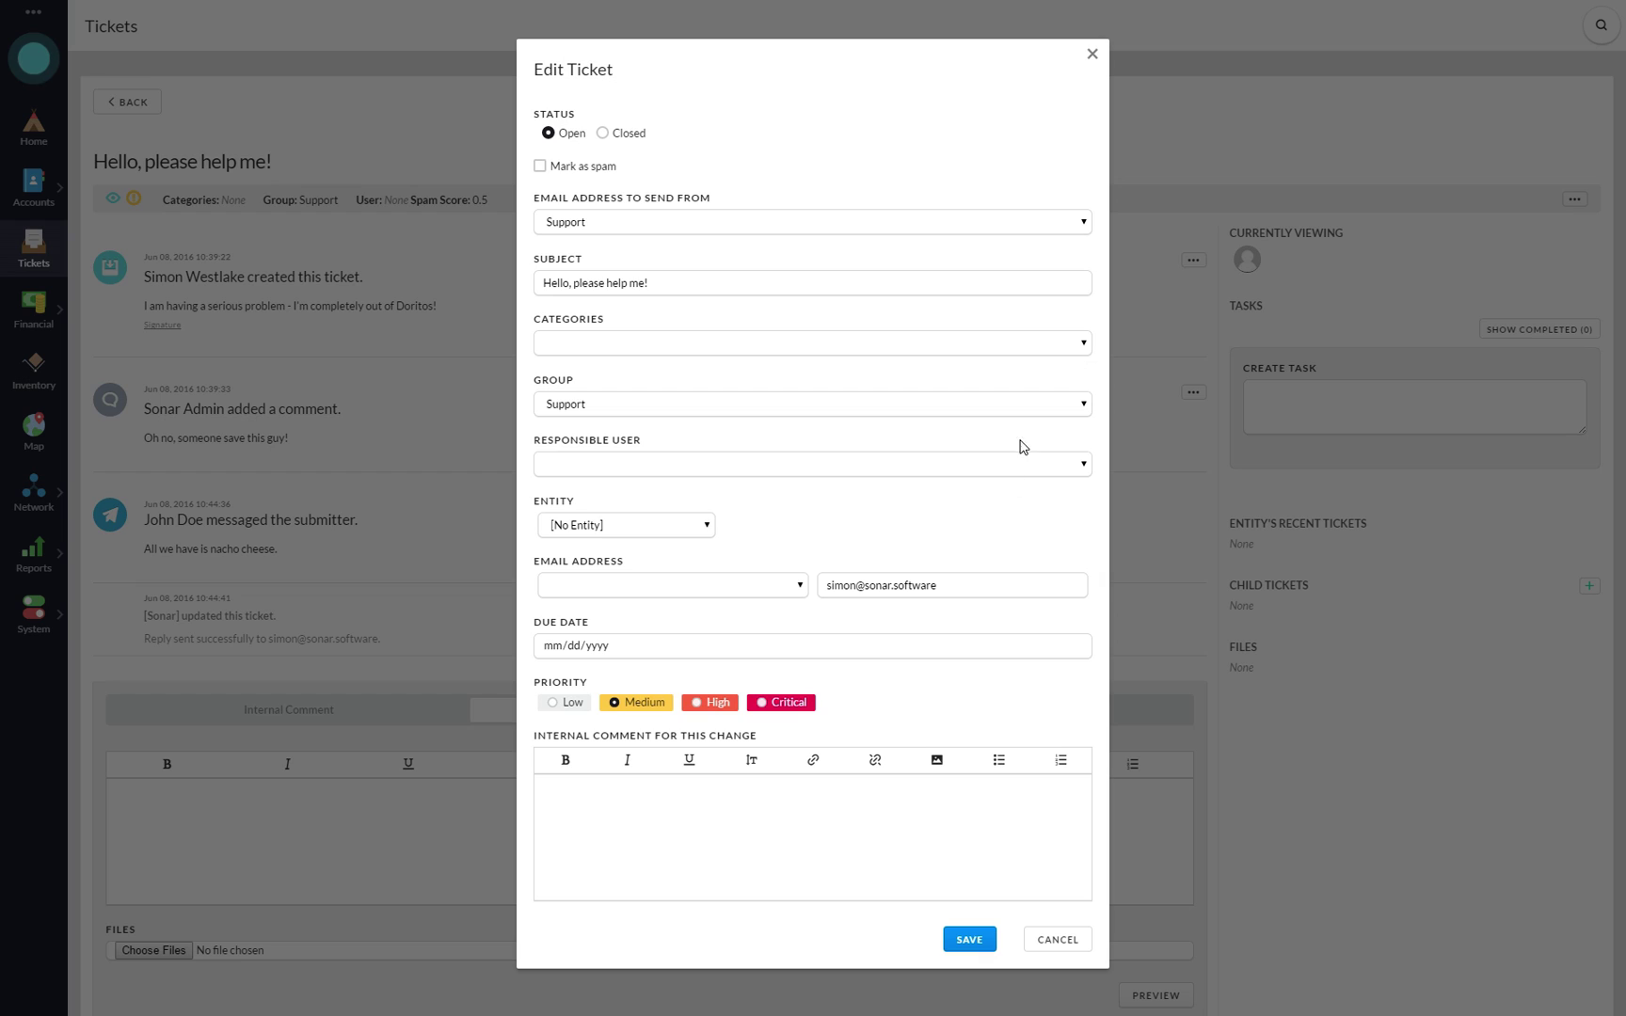
left_click_drag(976, 590, 810, 597)
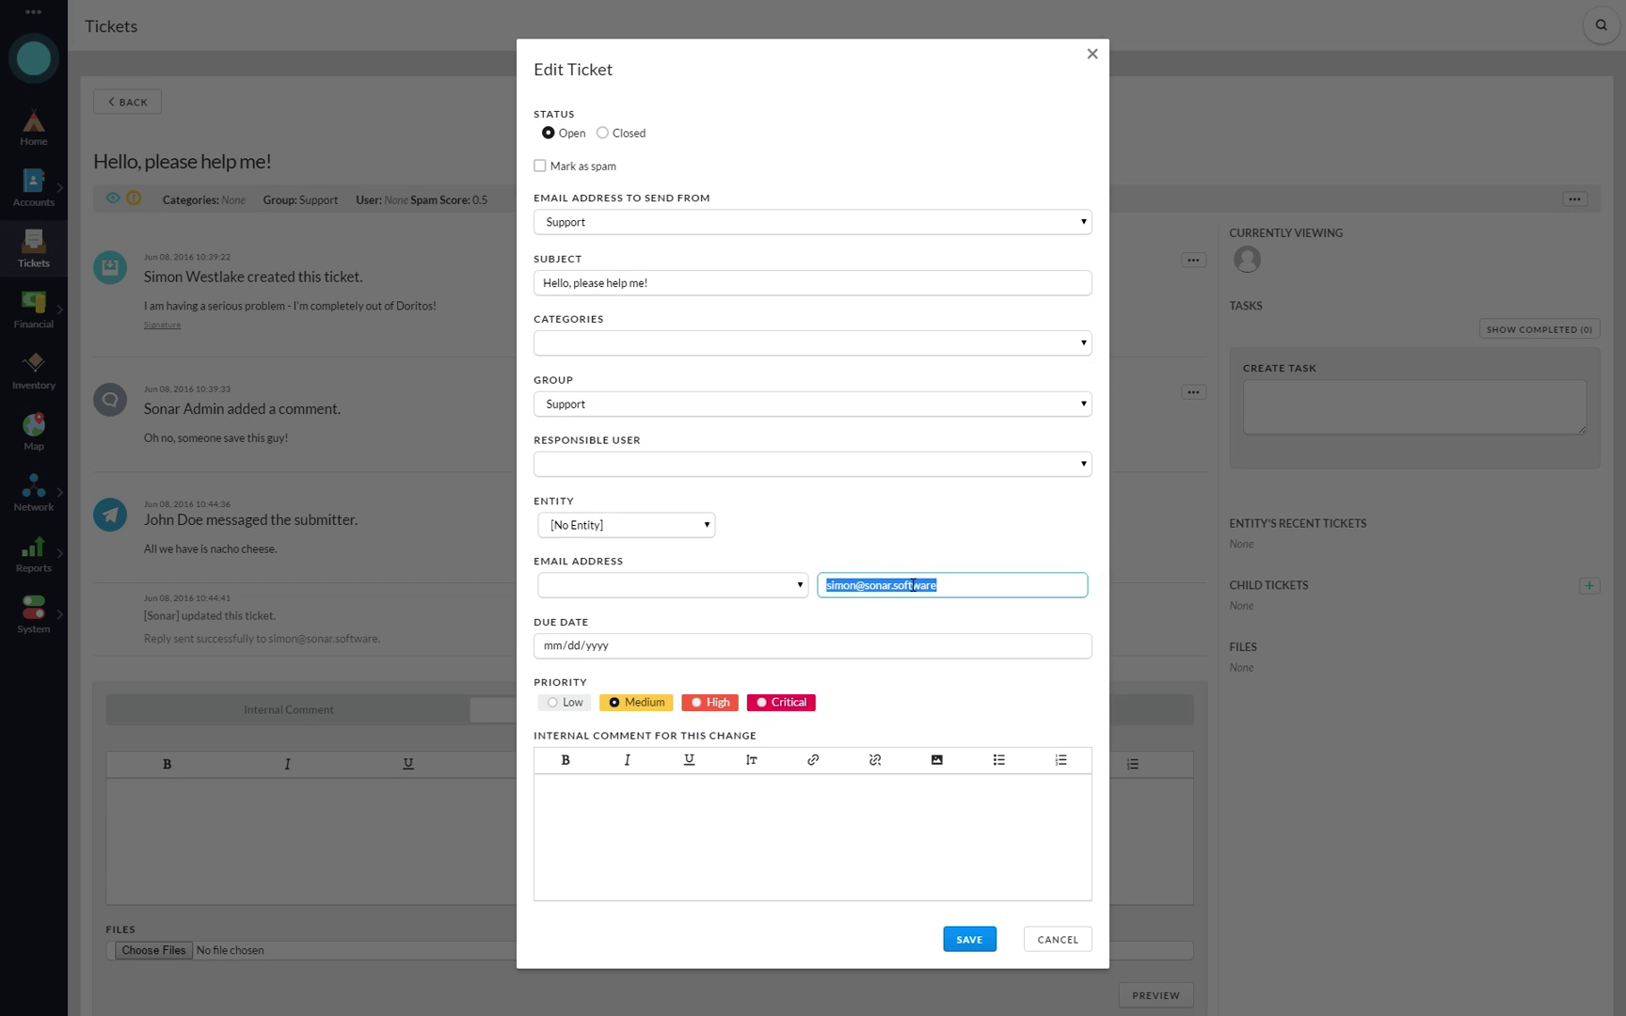
left_click(994, 584)
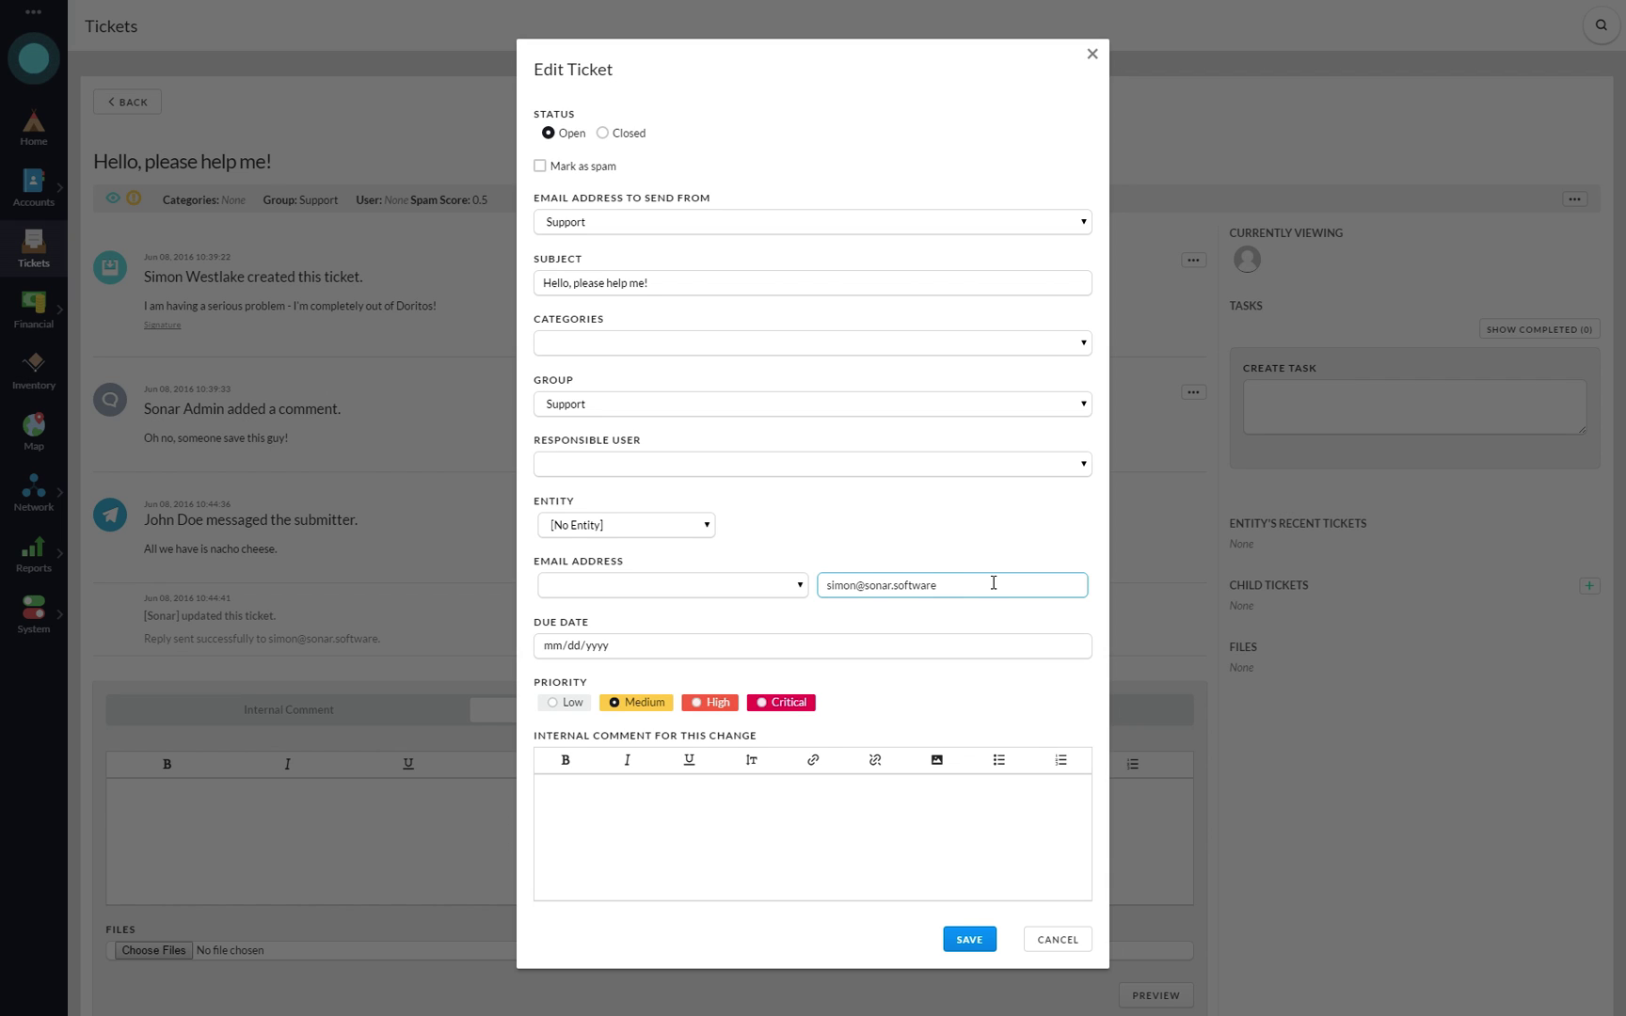
left_click_drag(993, 584, 809, 596)
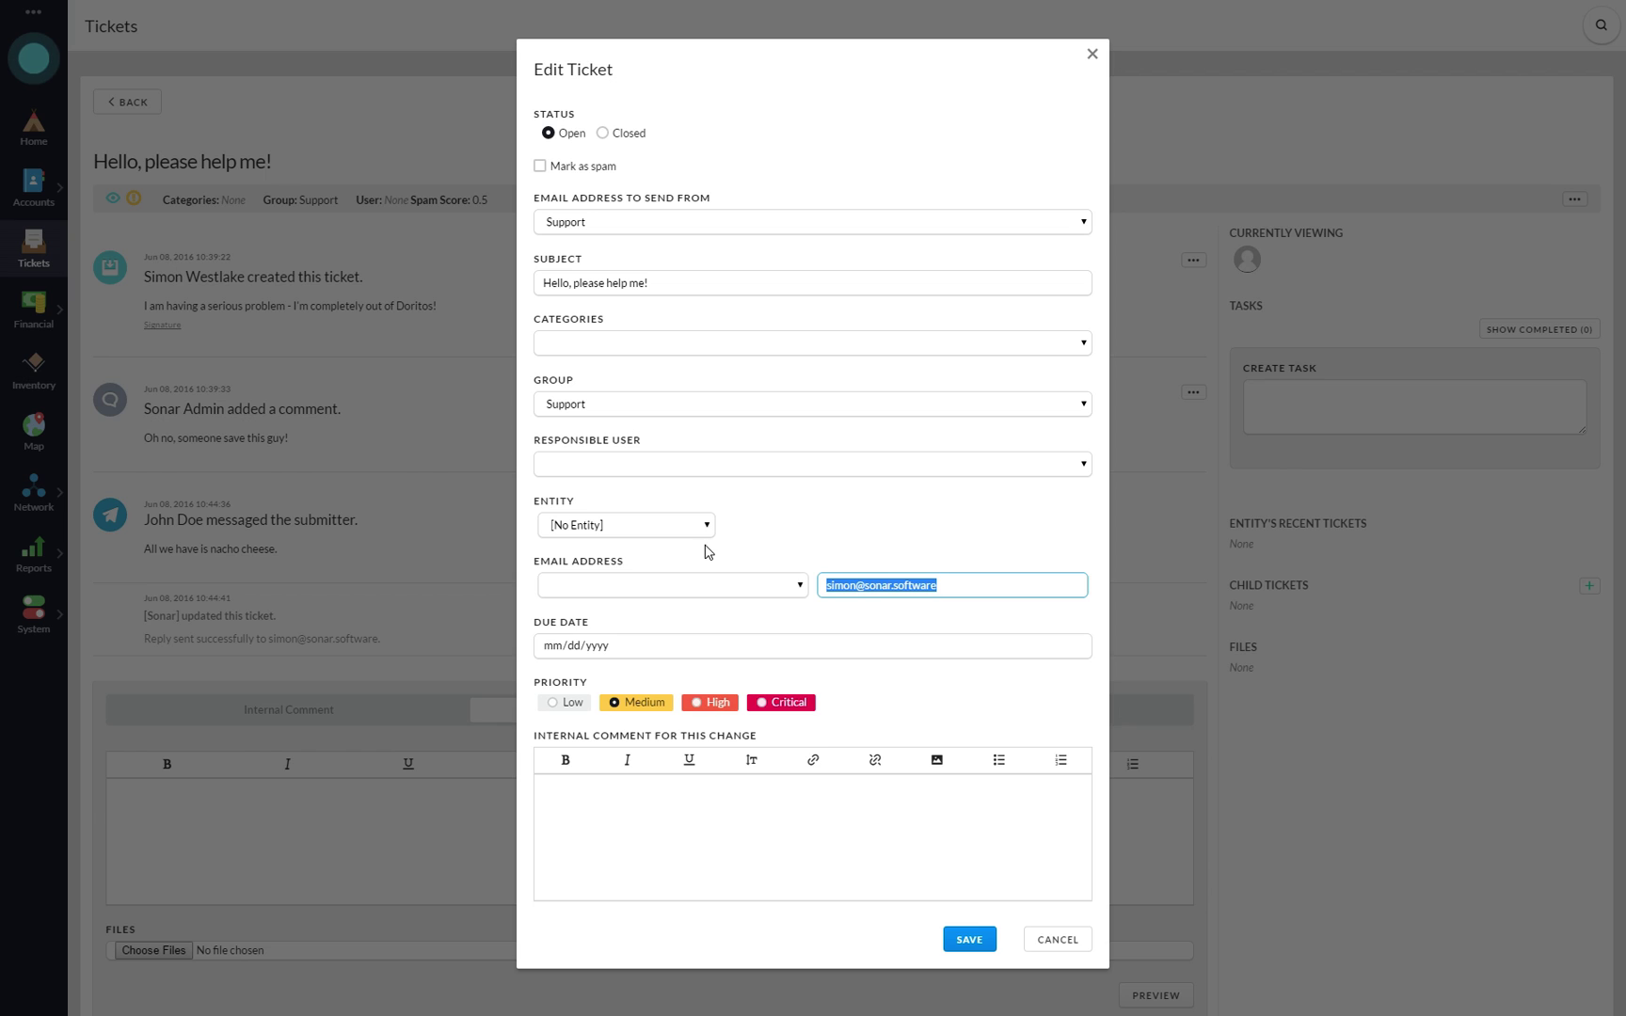
left_click(618, 348)
left_click(600, 377)
left_click(671, 337)
left_click(632, 377)
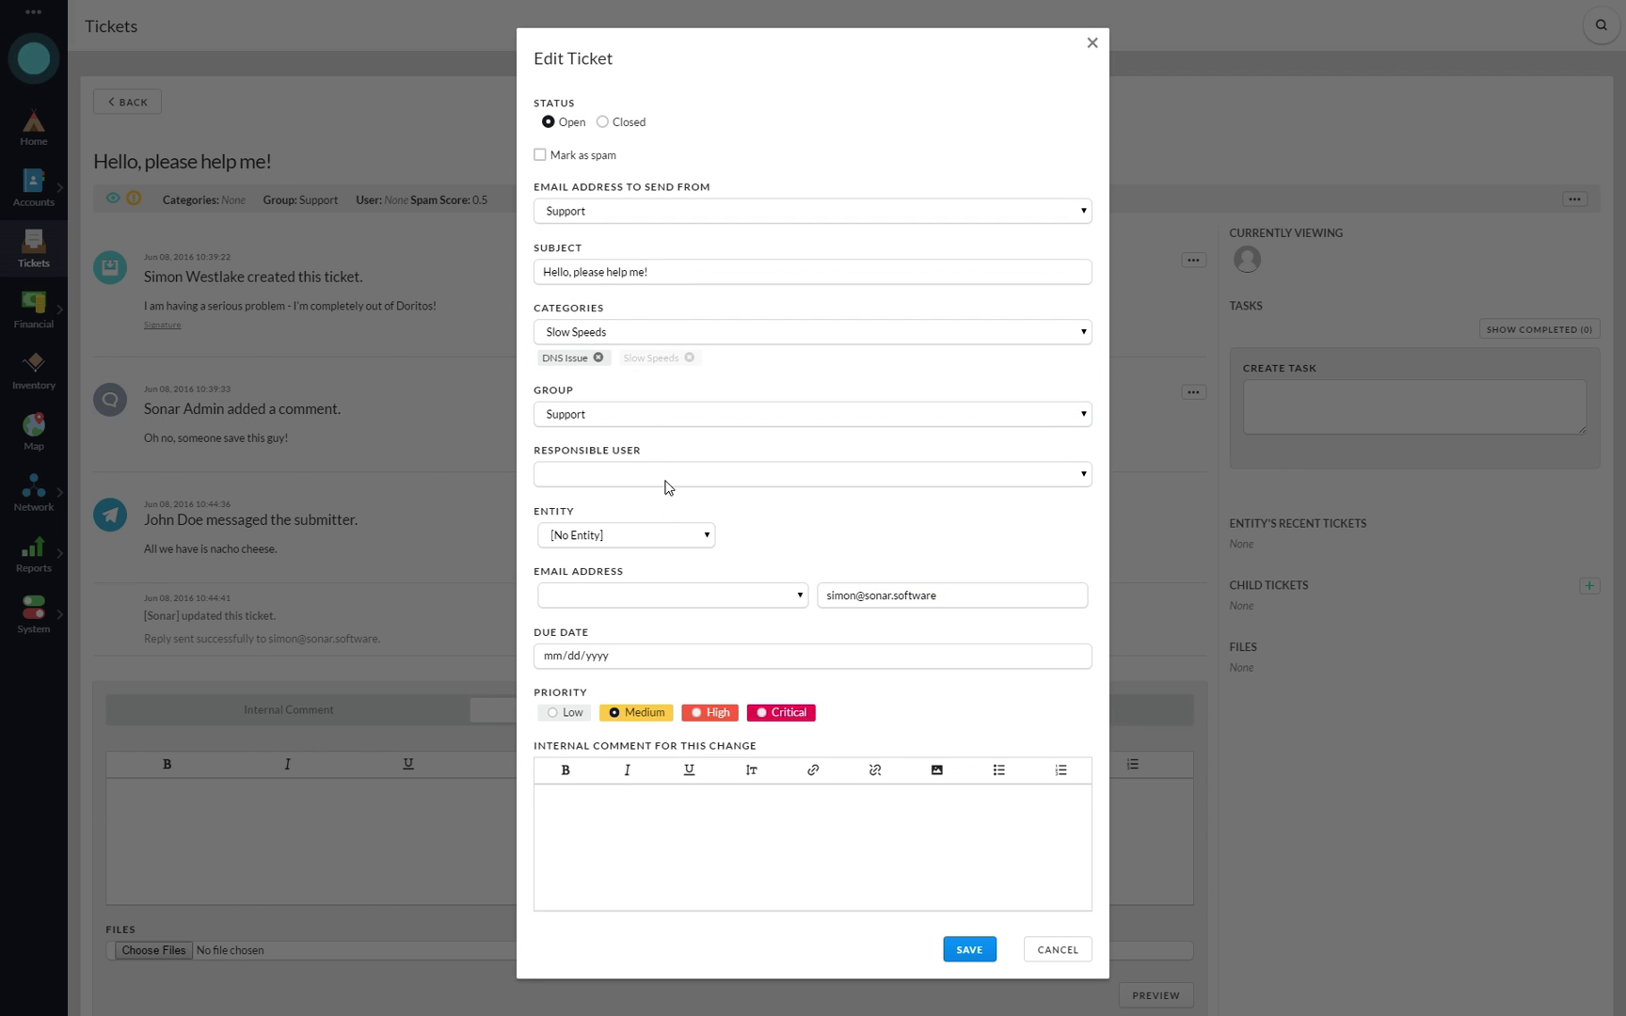
- Keep the ticket in the Support group and set its entity to [No Entity]
left_click(615, 421)
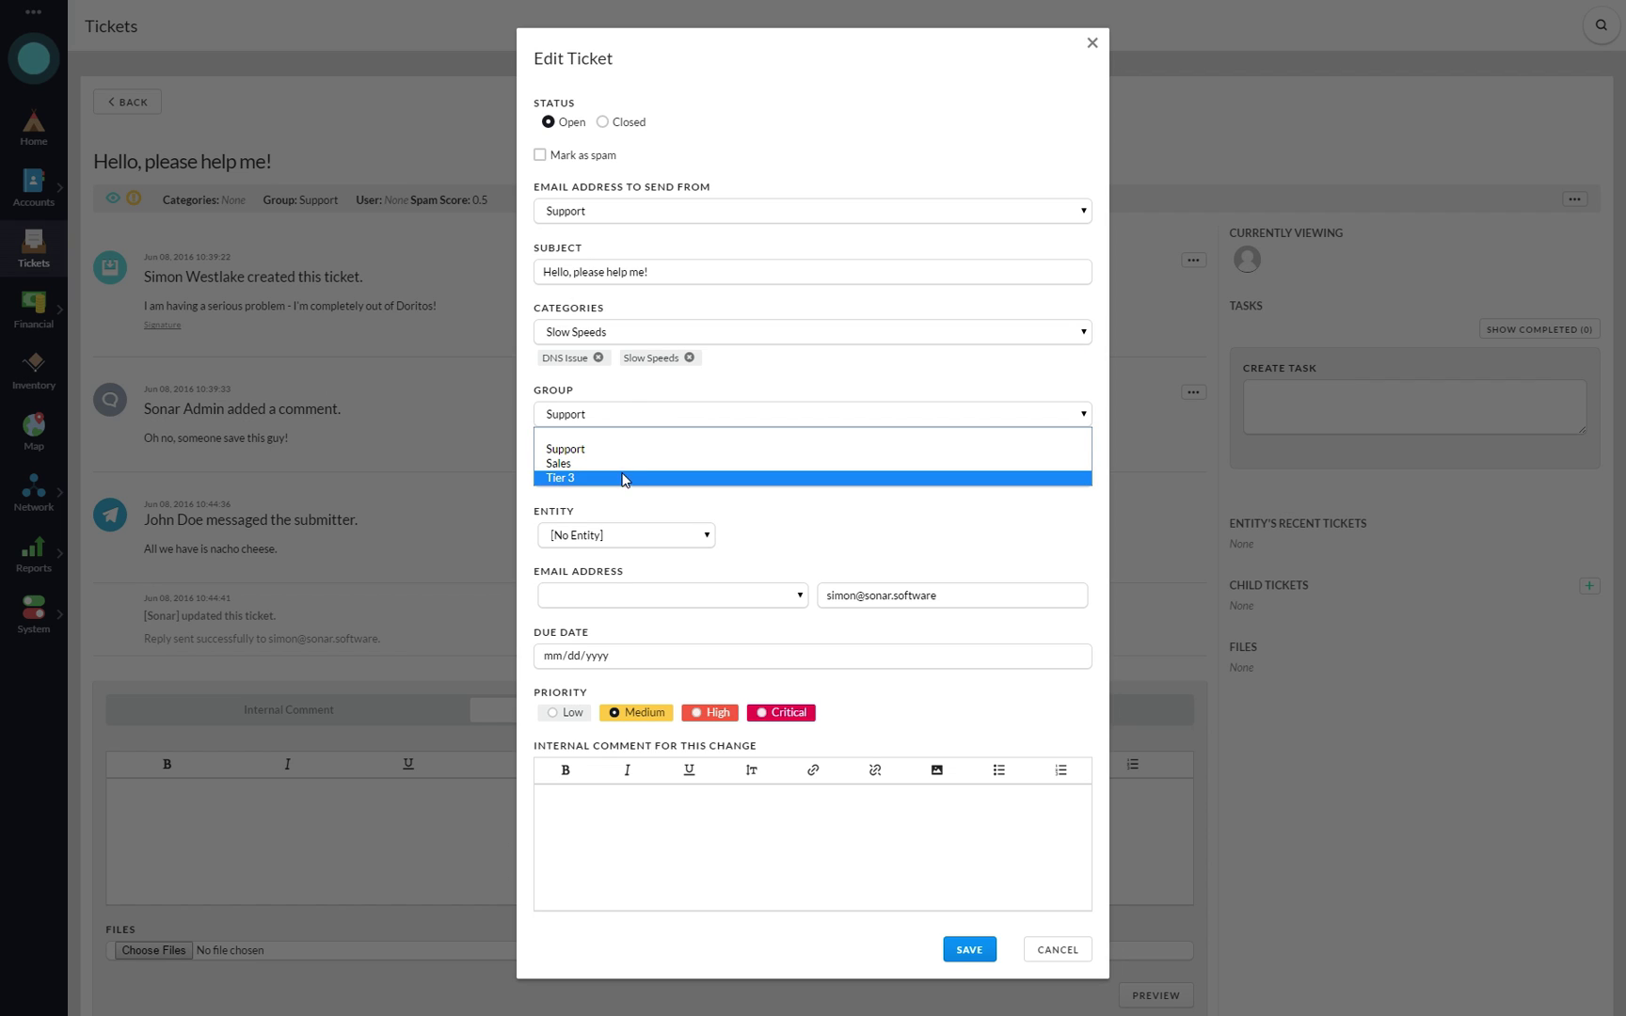
left_click(609, 449)
left_click(623, 474)
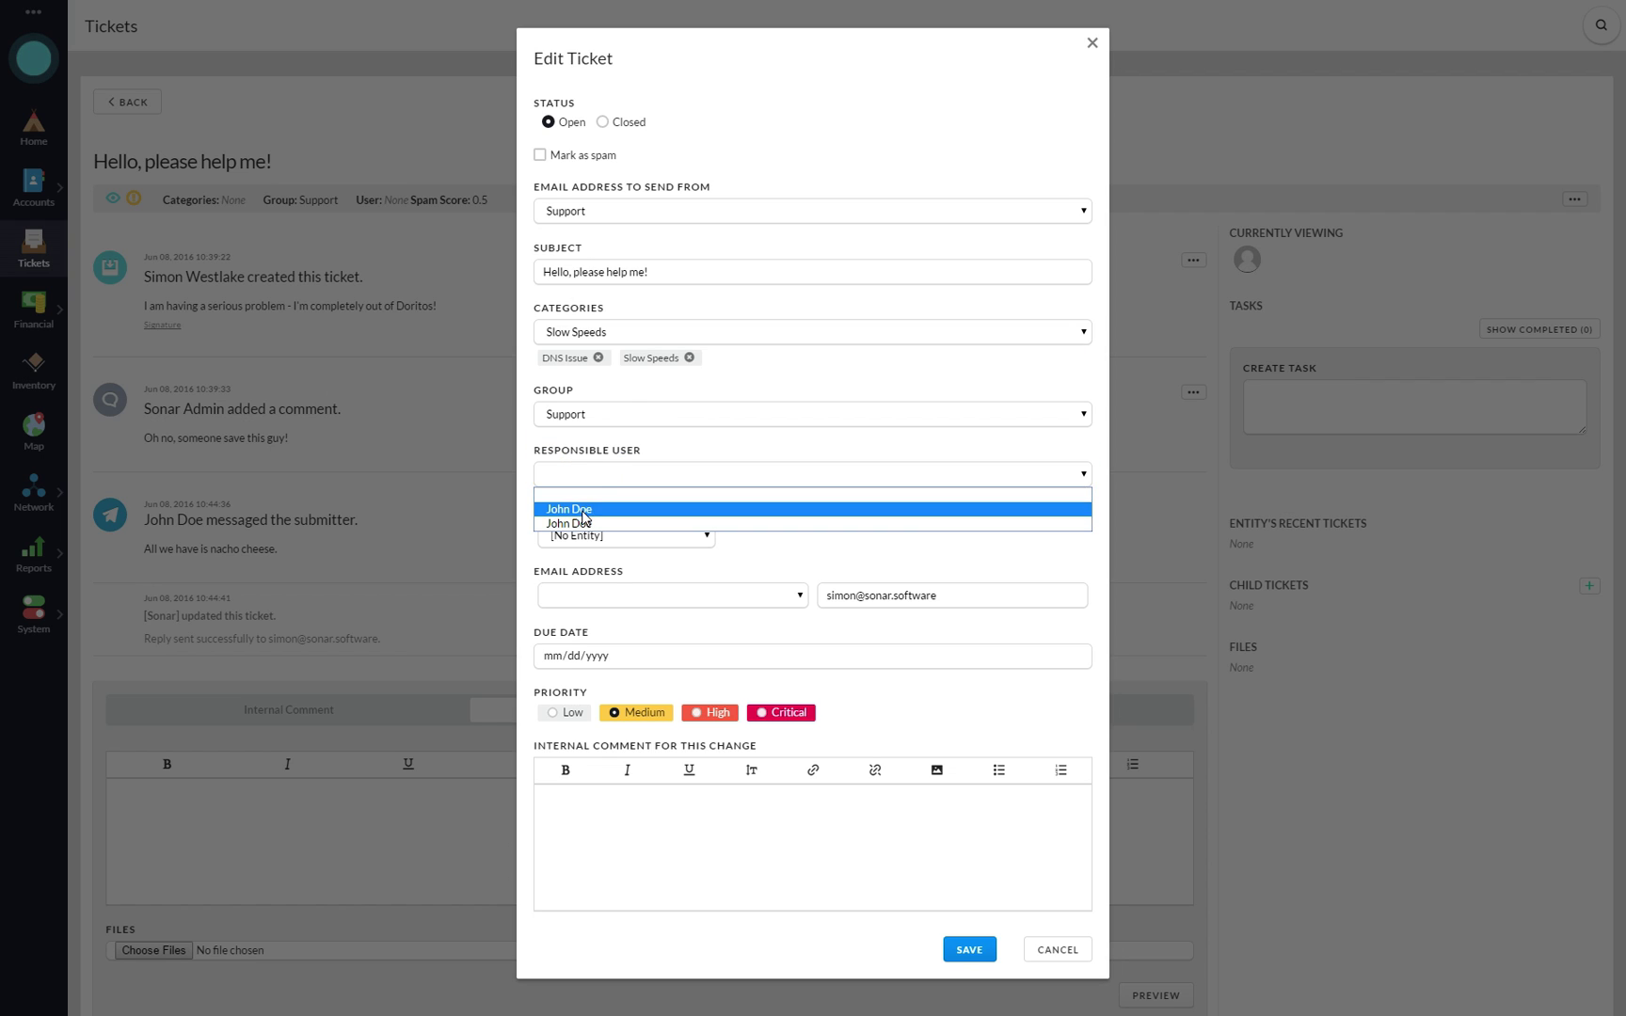
left_click(625, 474)
left_click(623, 536)
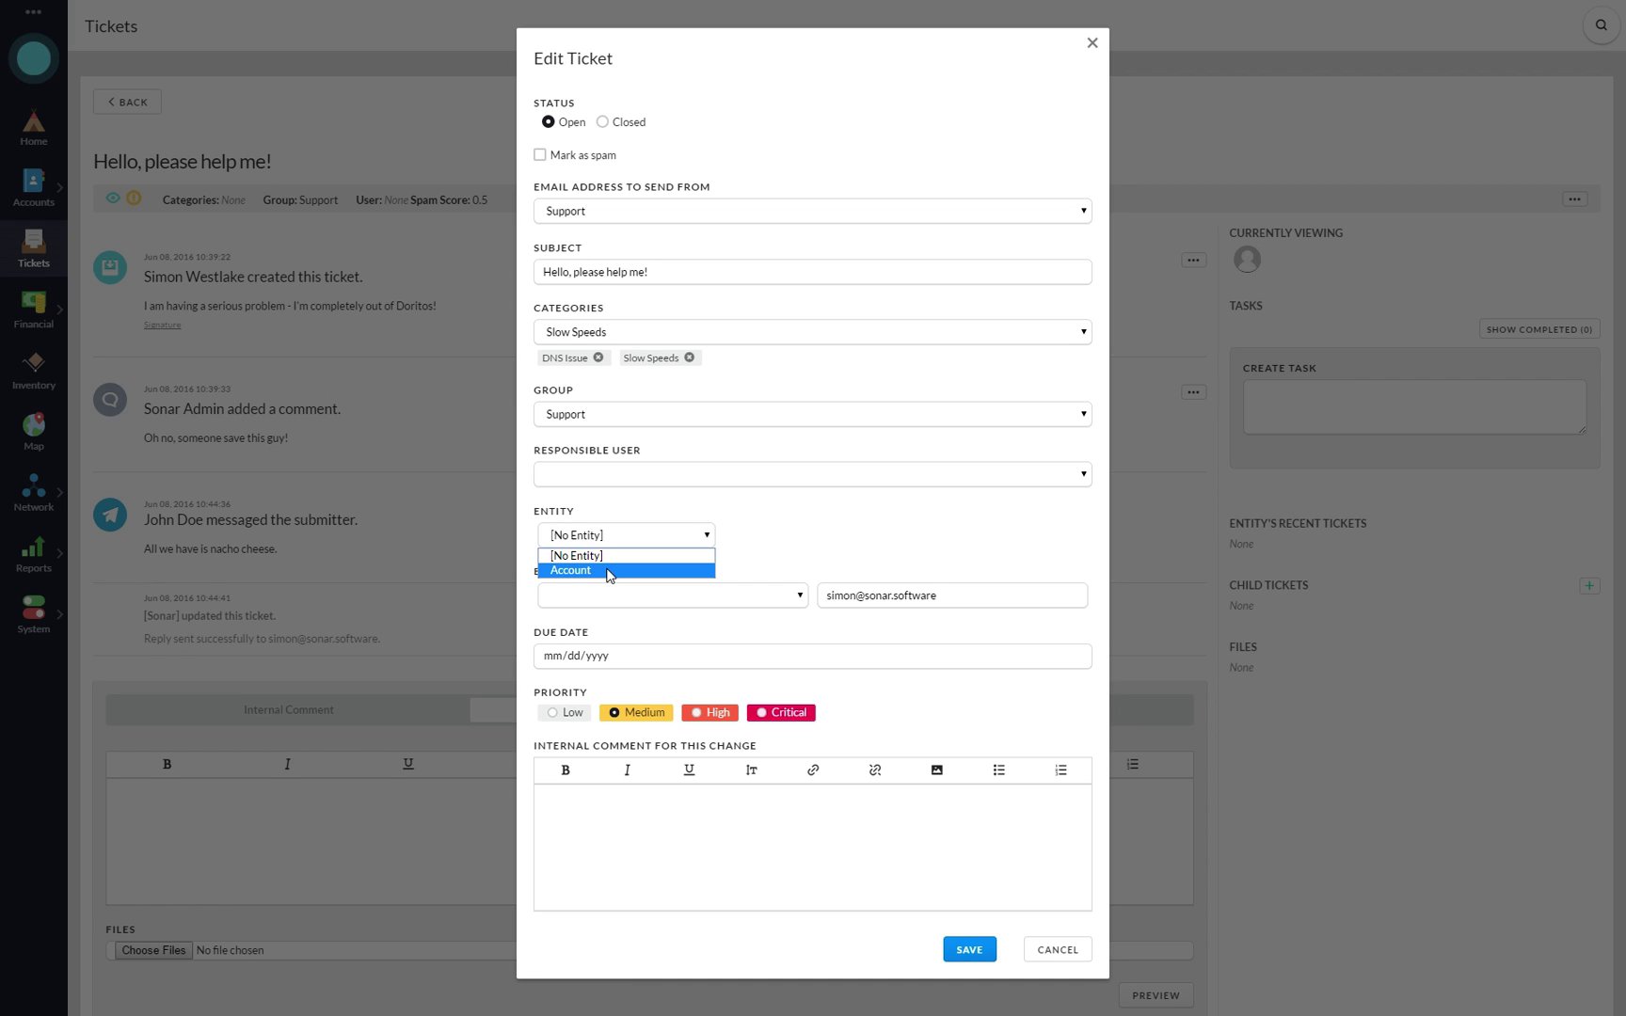
left_click(609, 572)
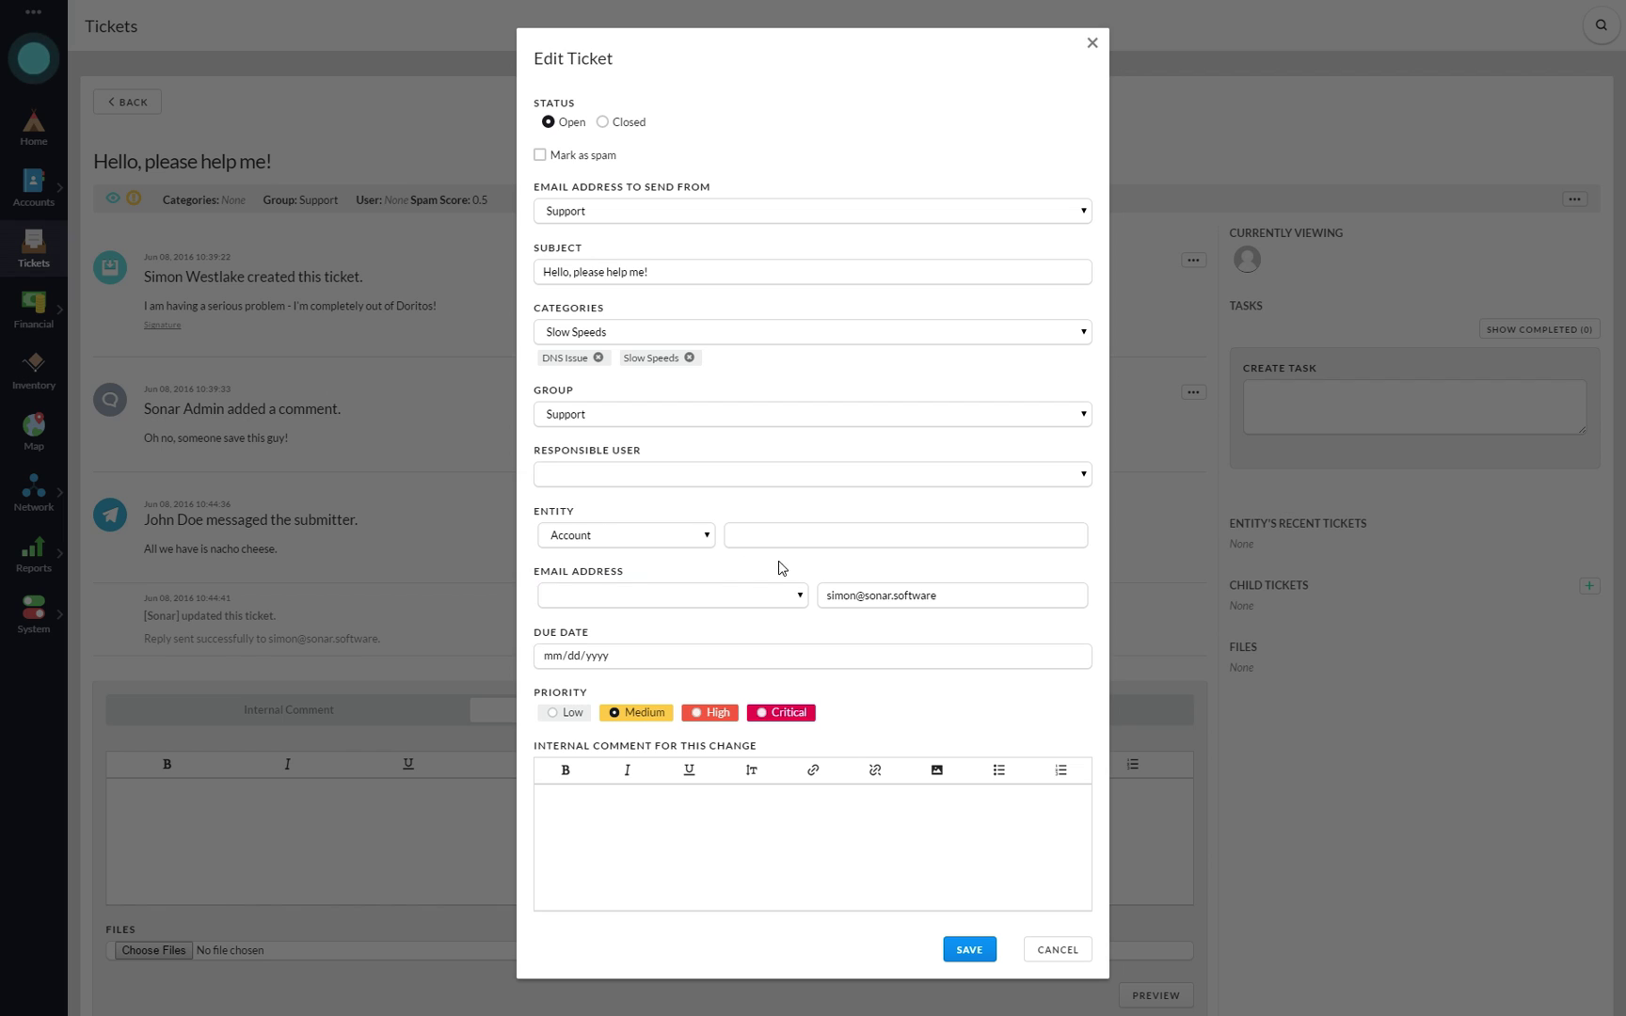
left_click(787, 537)
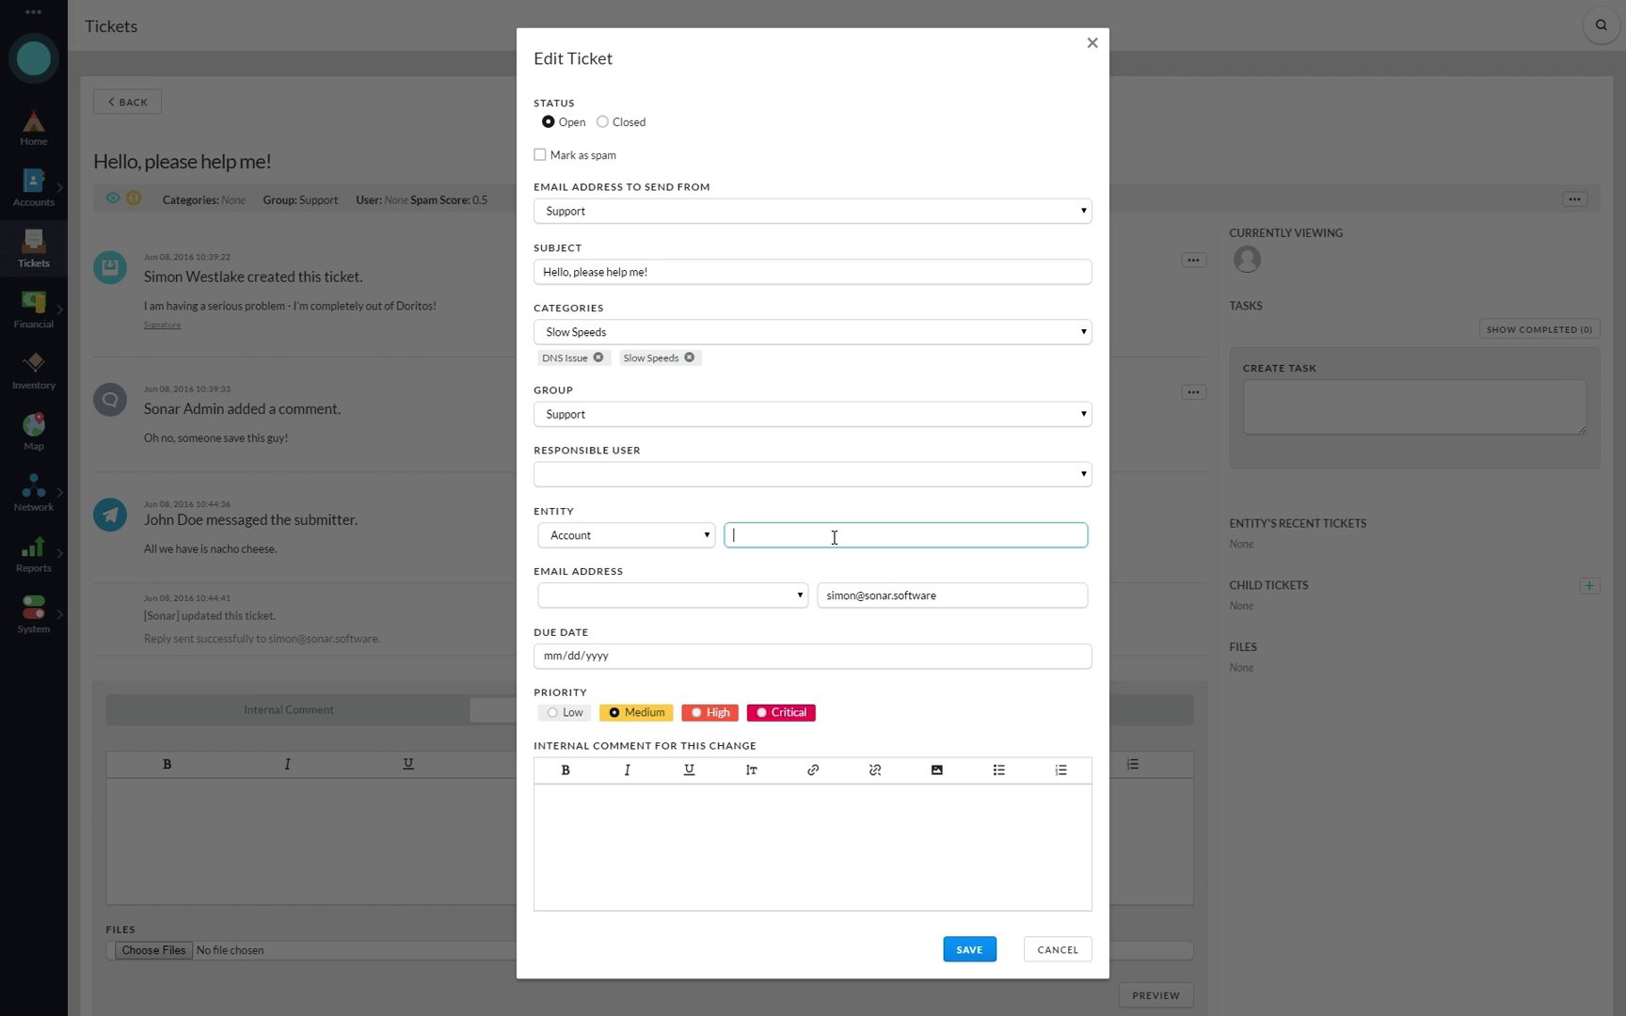
left_click(704, 537)
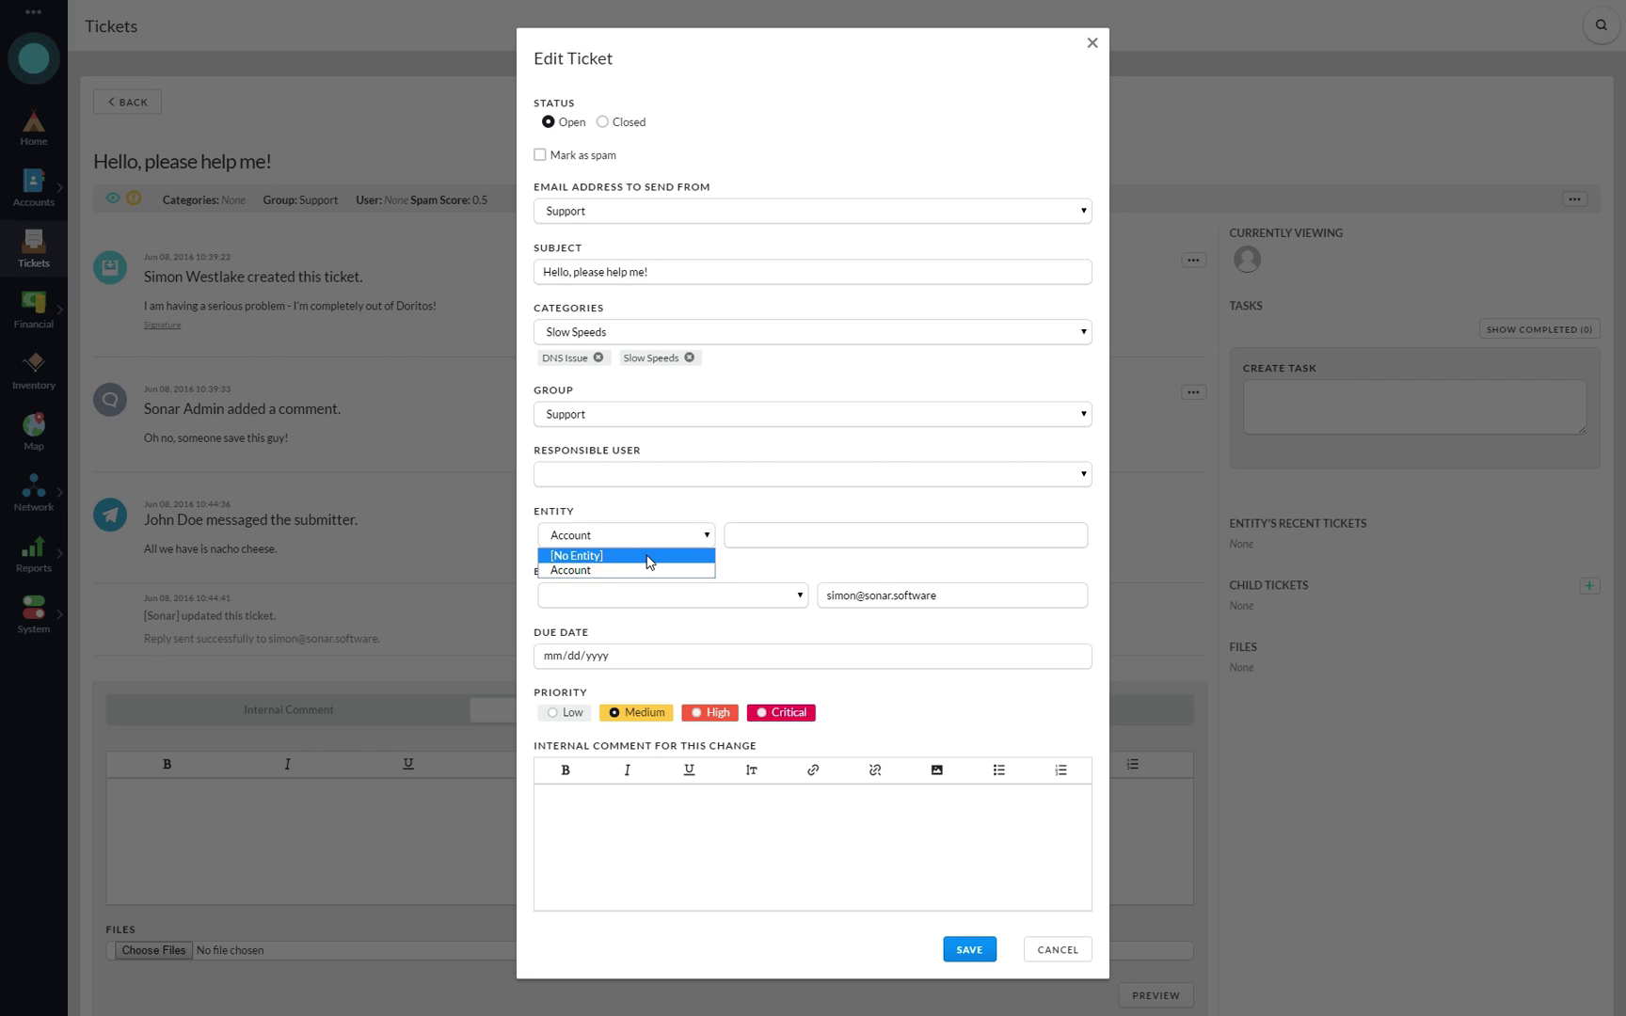
left_click(646, 554)
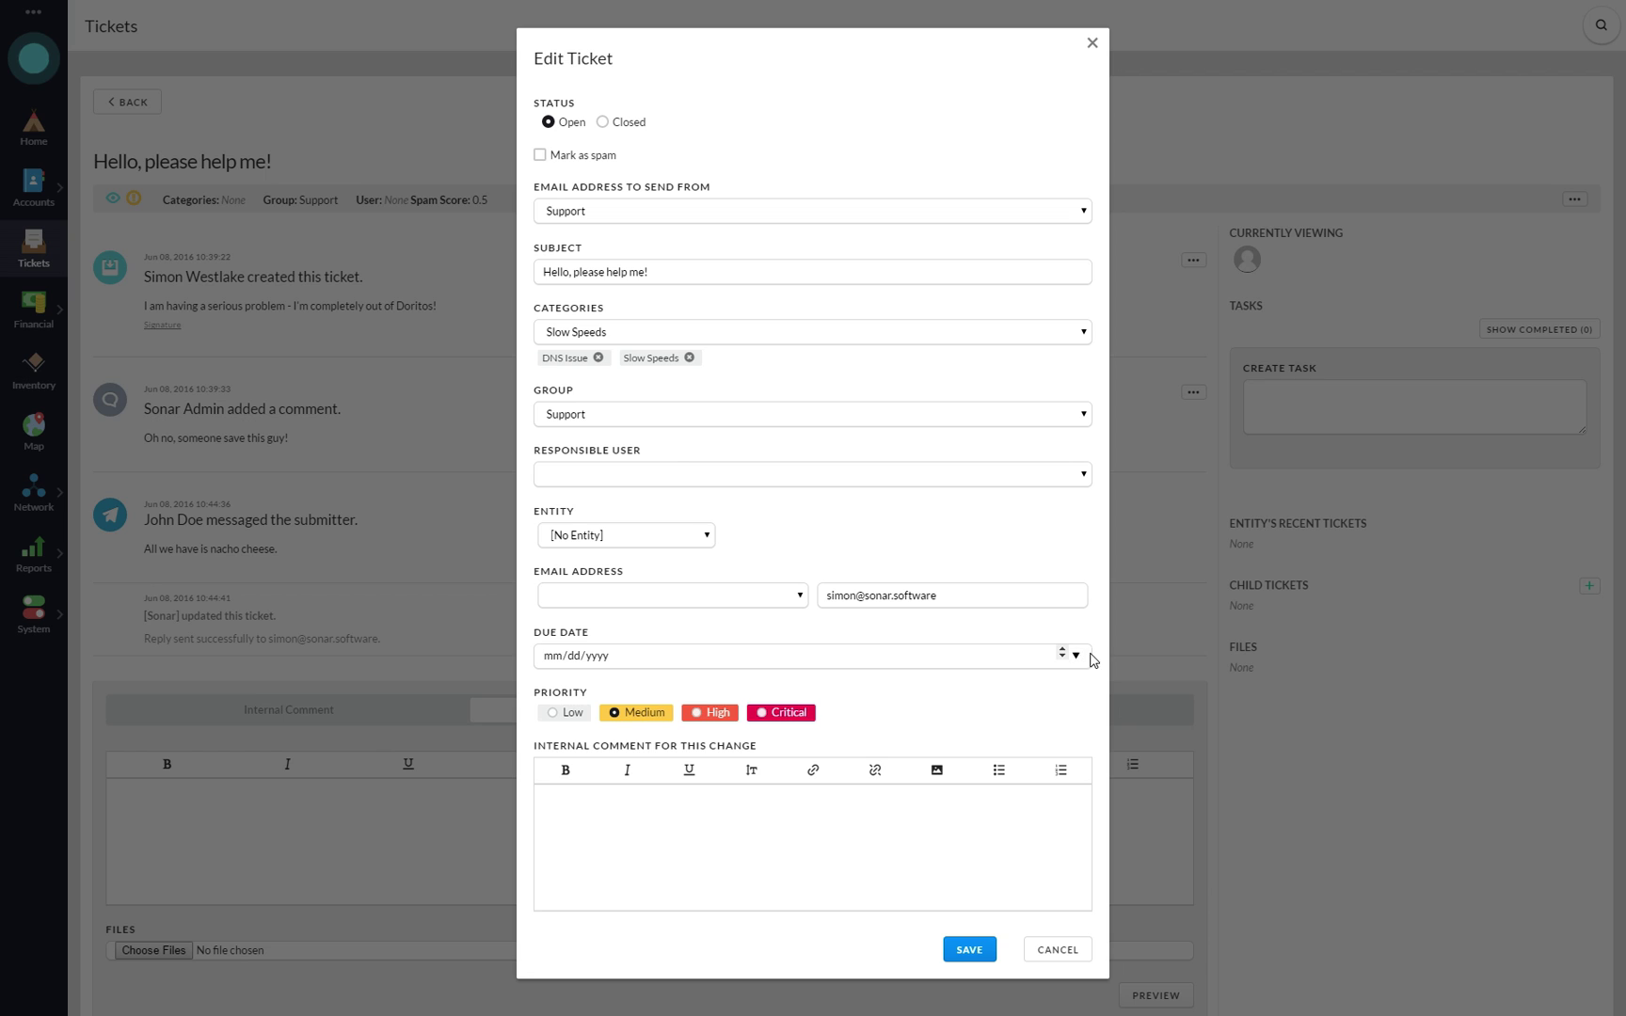
- Set the due date to 06/10/2016 and write the internal comment 'These doritos must be delivered by Friday'
left_click(1076, 656)
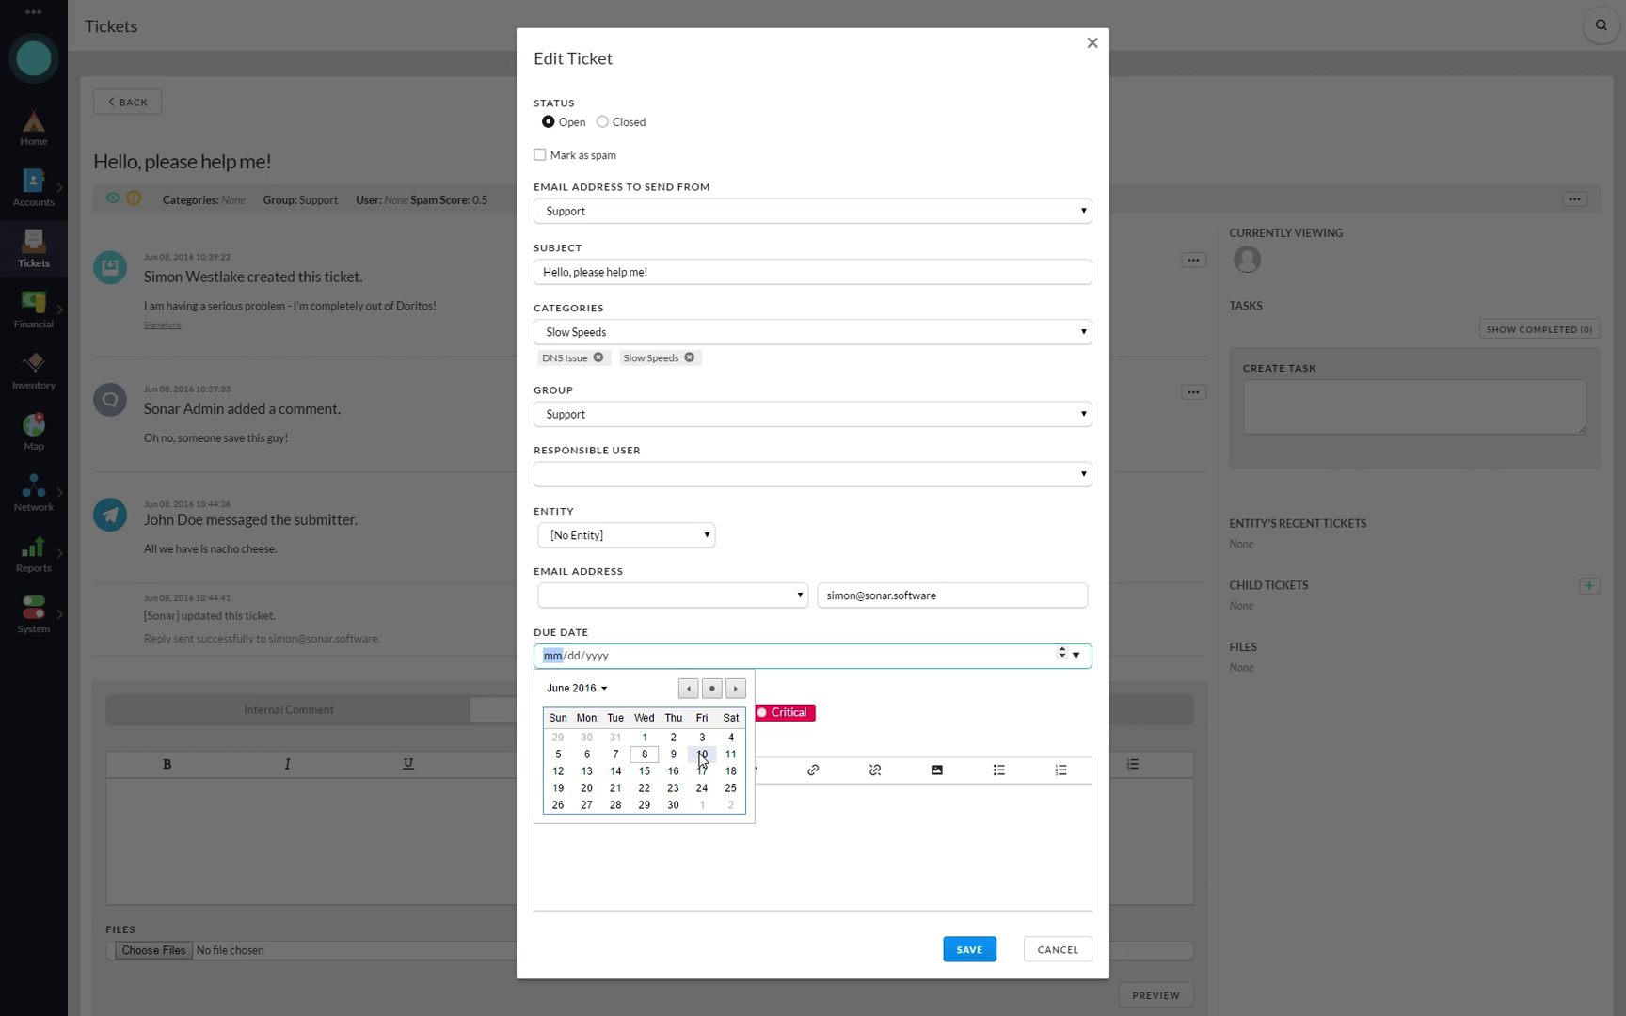
left_click(701, 768)
left_click(727, 841)
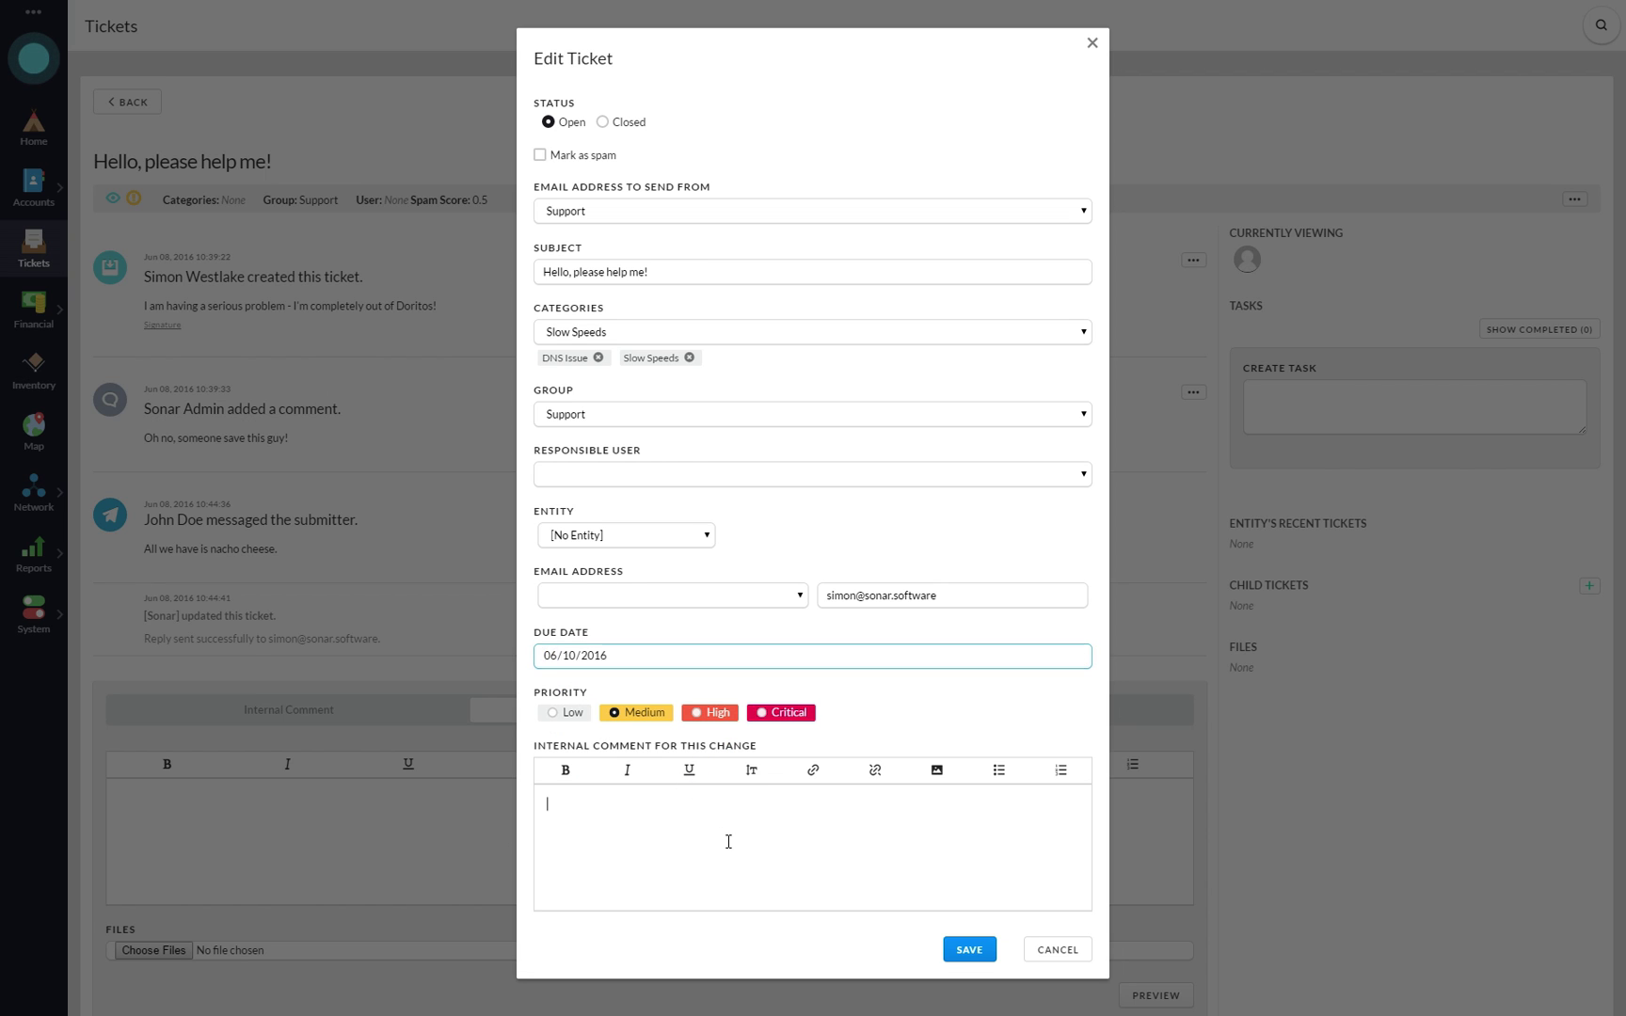
type("These doritos must be")
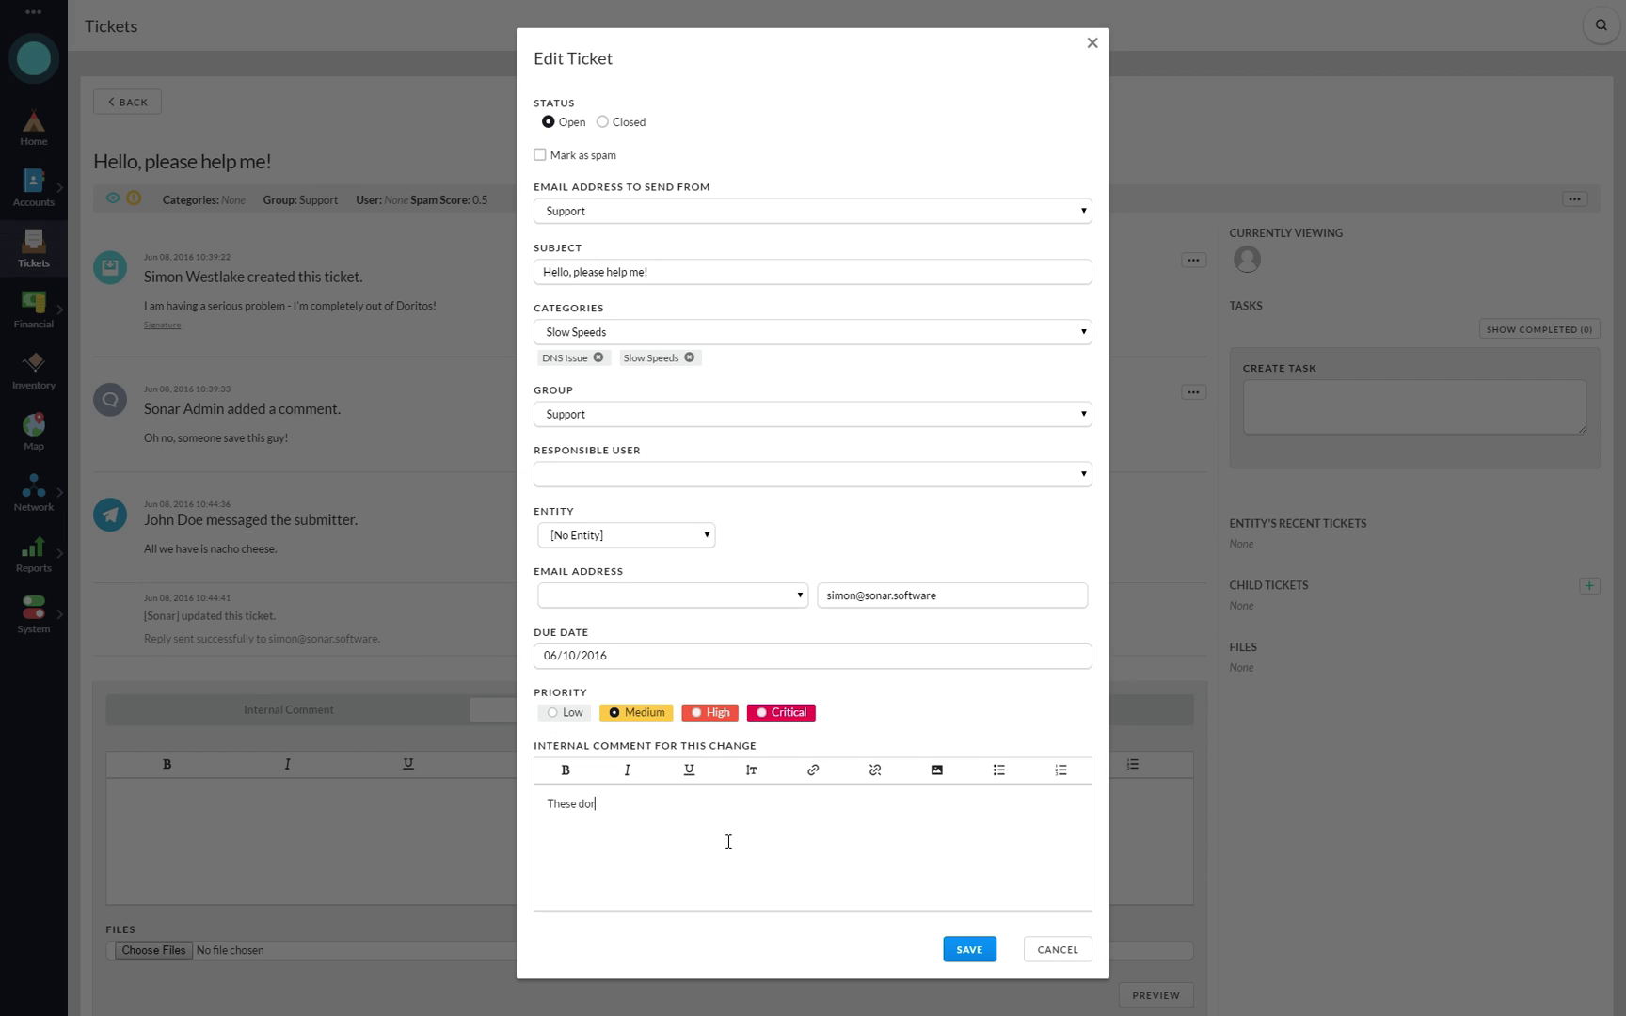
type(" delivered by Friday")
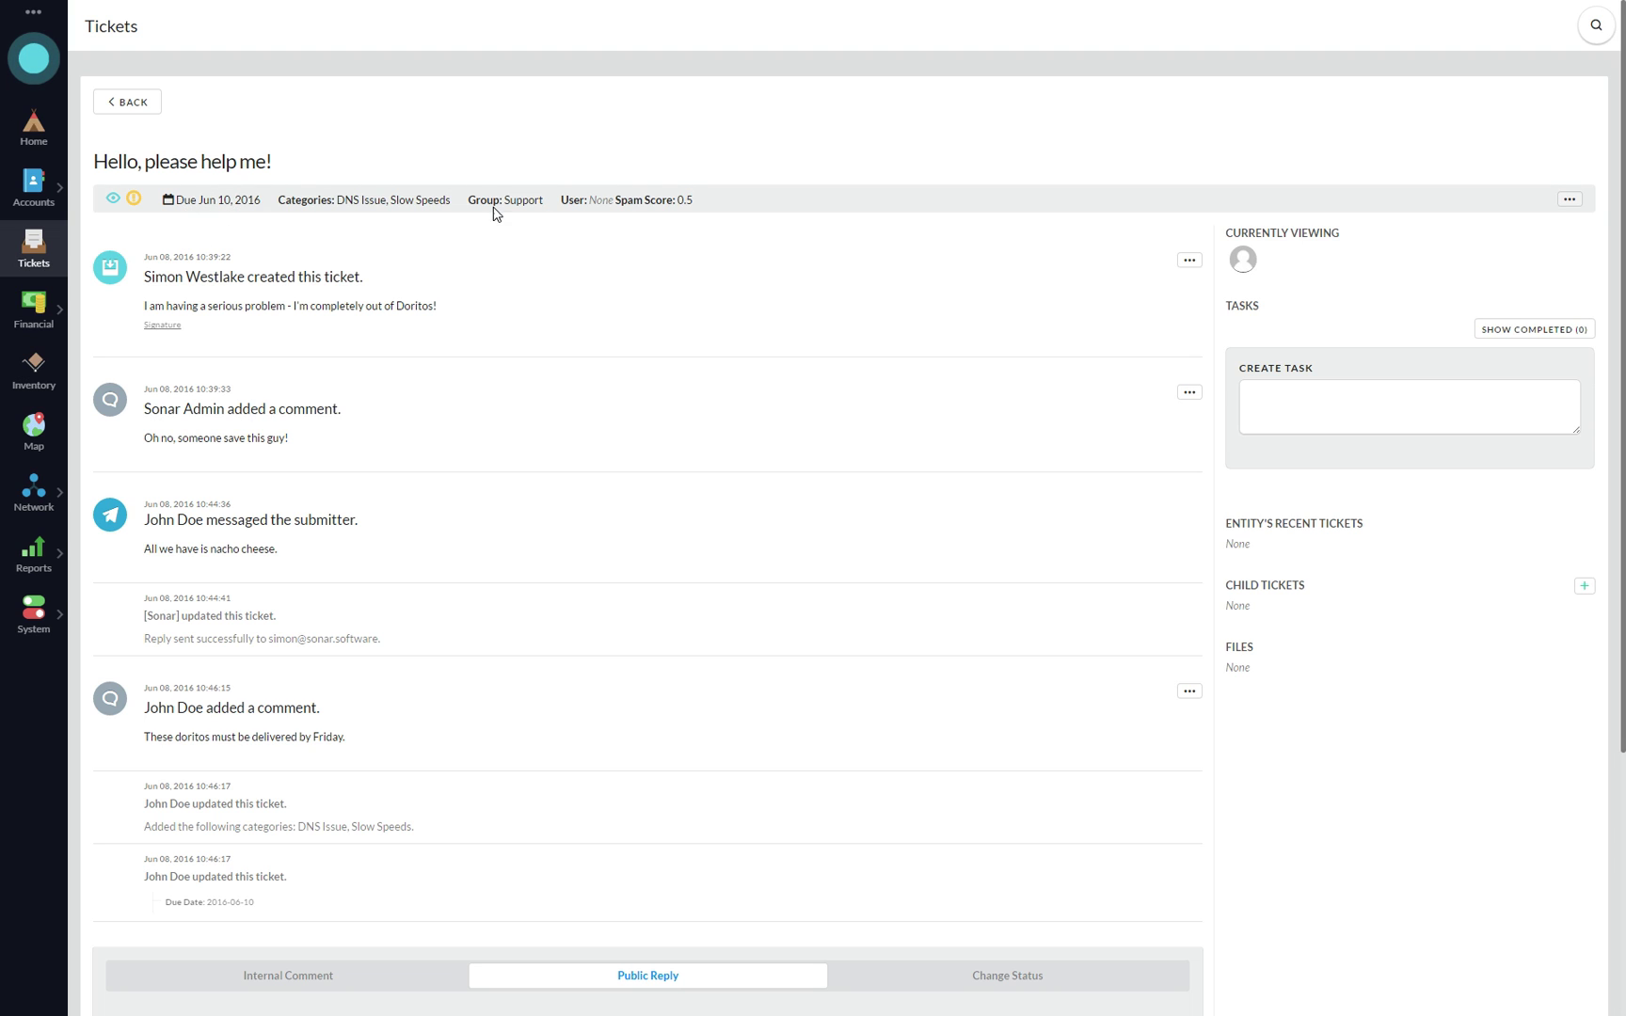
double_click(599, 200)
- Create the task 'Deliver doritos' due 06/10/2016 and assigned to the admin user
mouse_move(234, 197)
left_click(1372, 413)
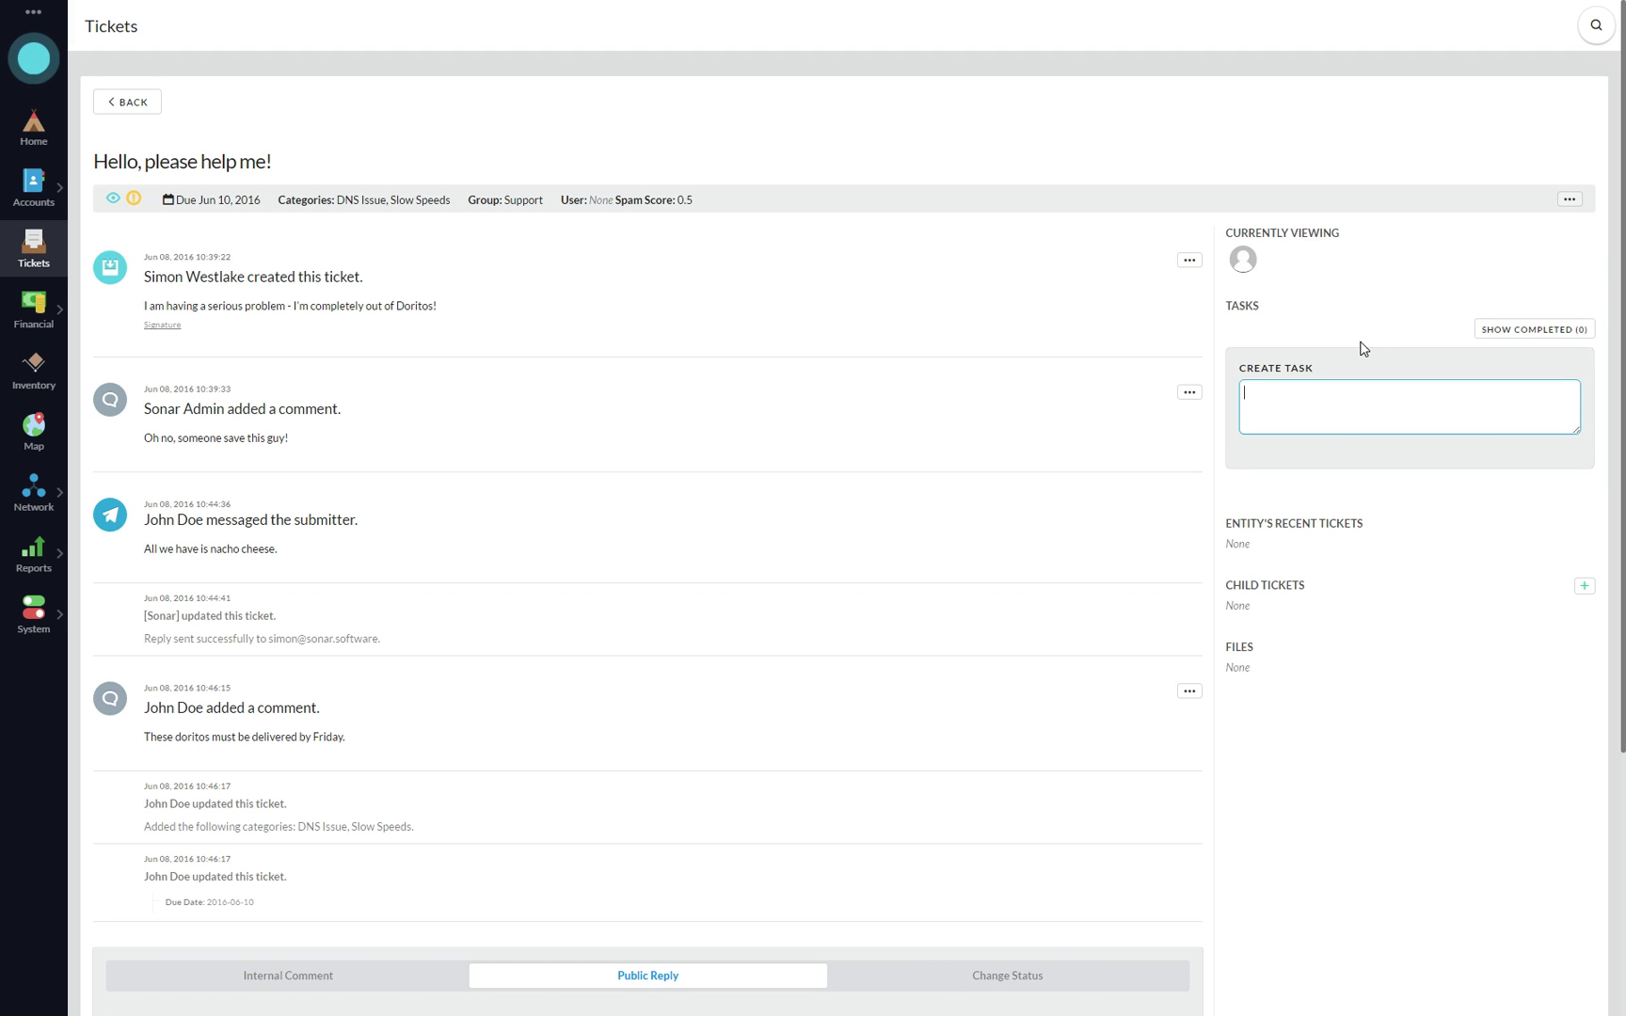
type("Deliver doritos")
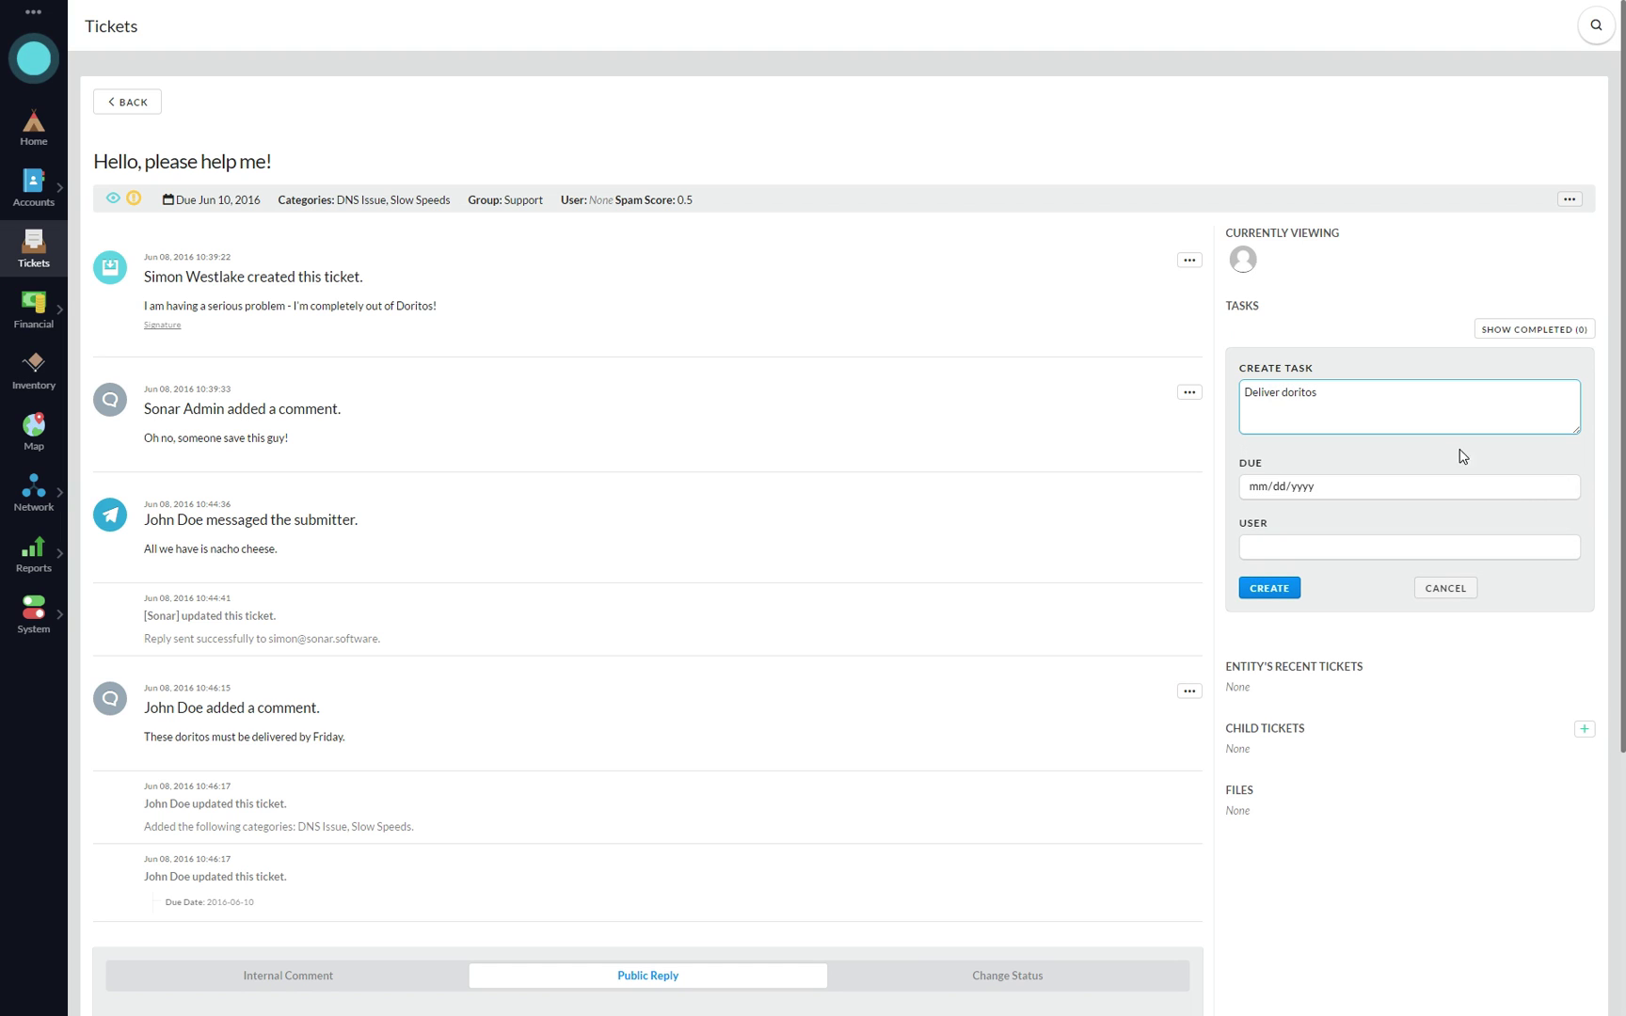
left_click(1565, 488)
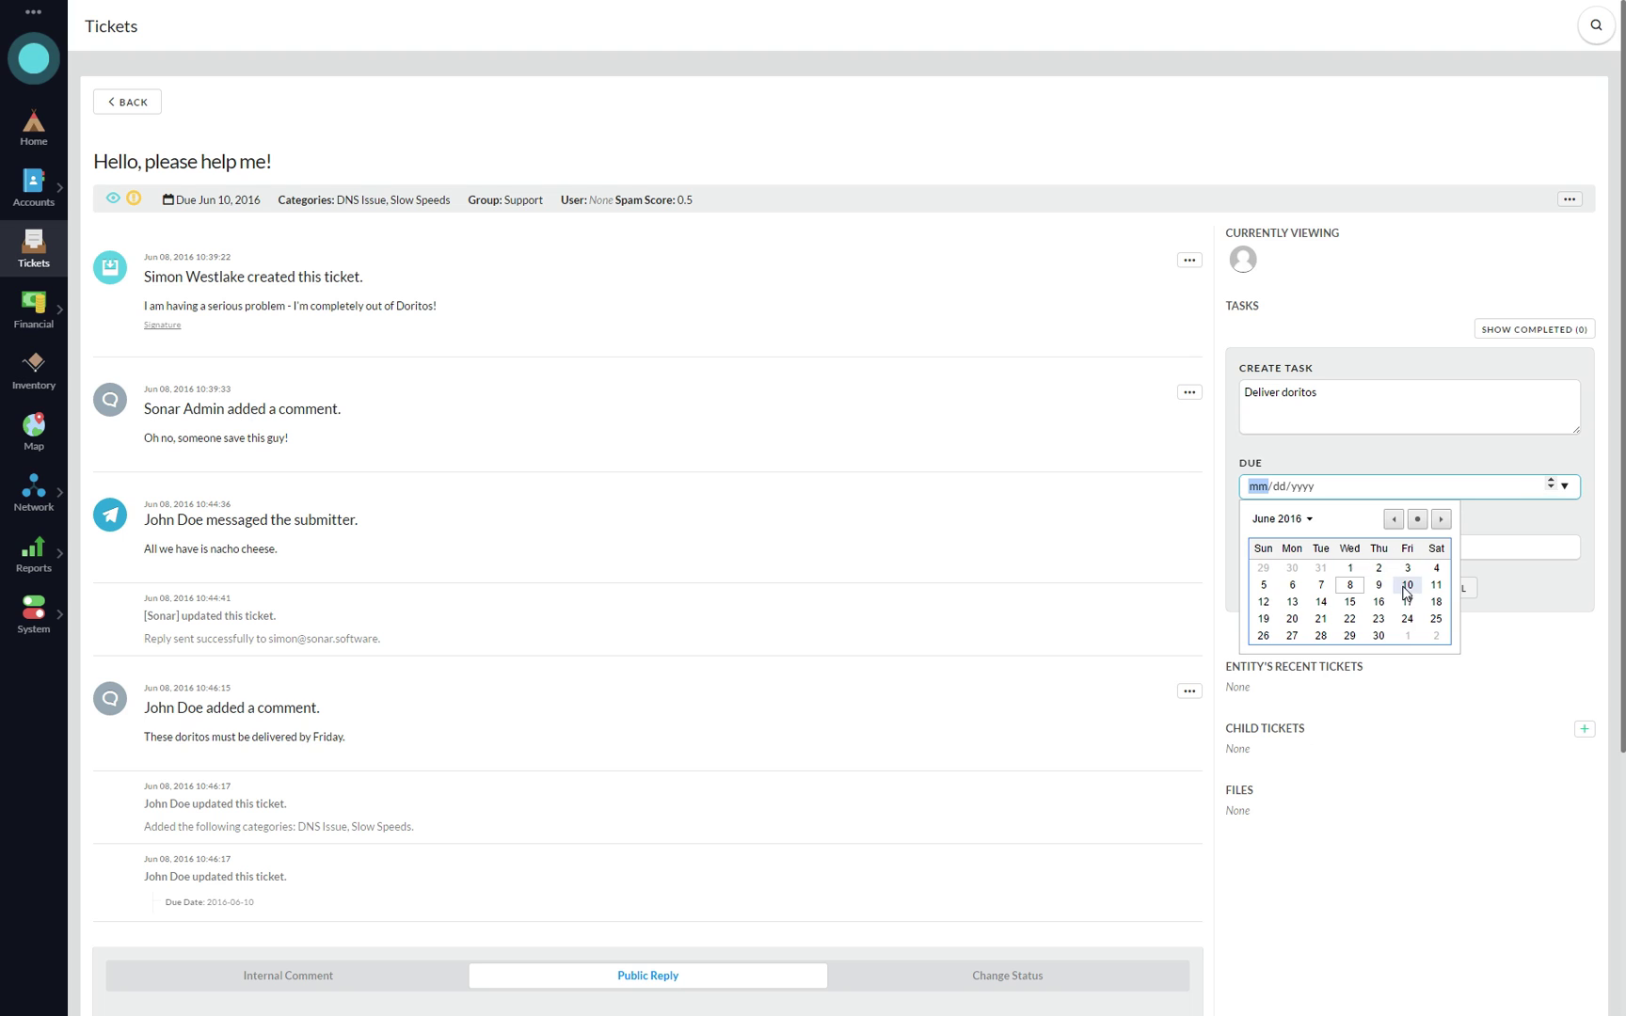
left_click(1408, 584)
left_click(1295, 550)
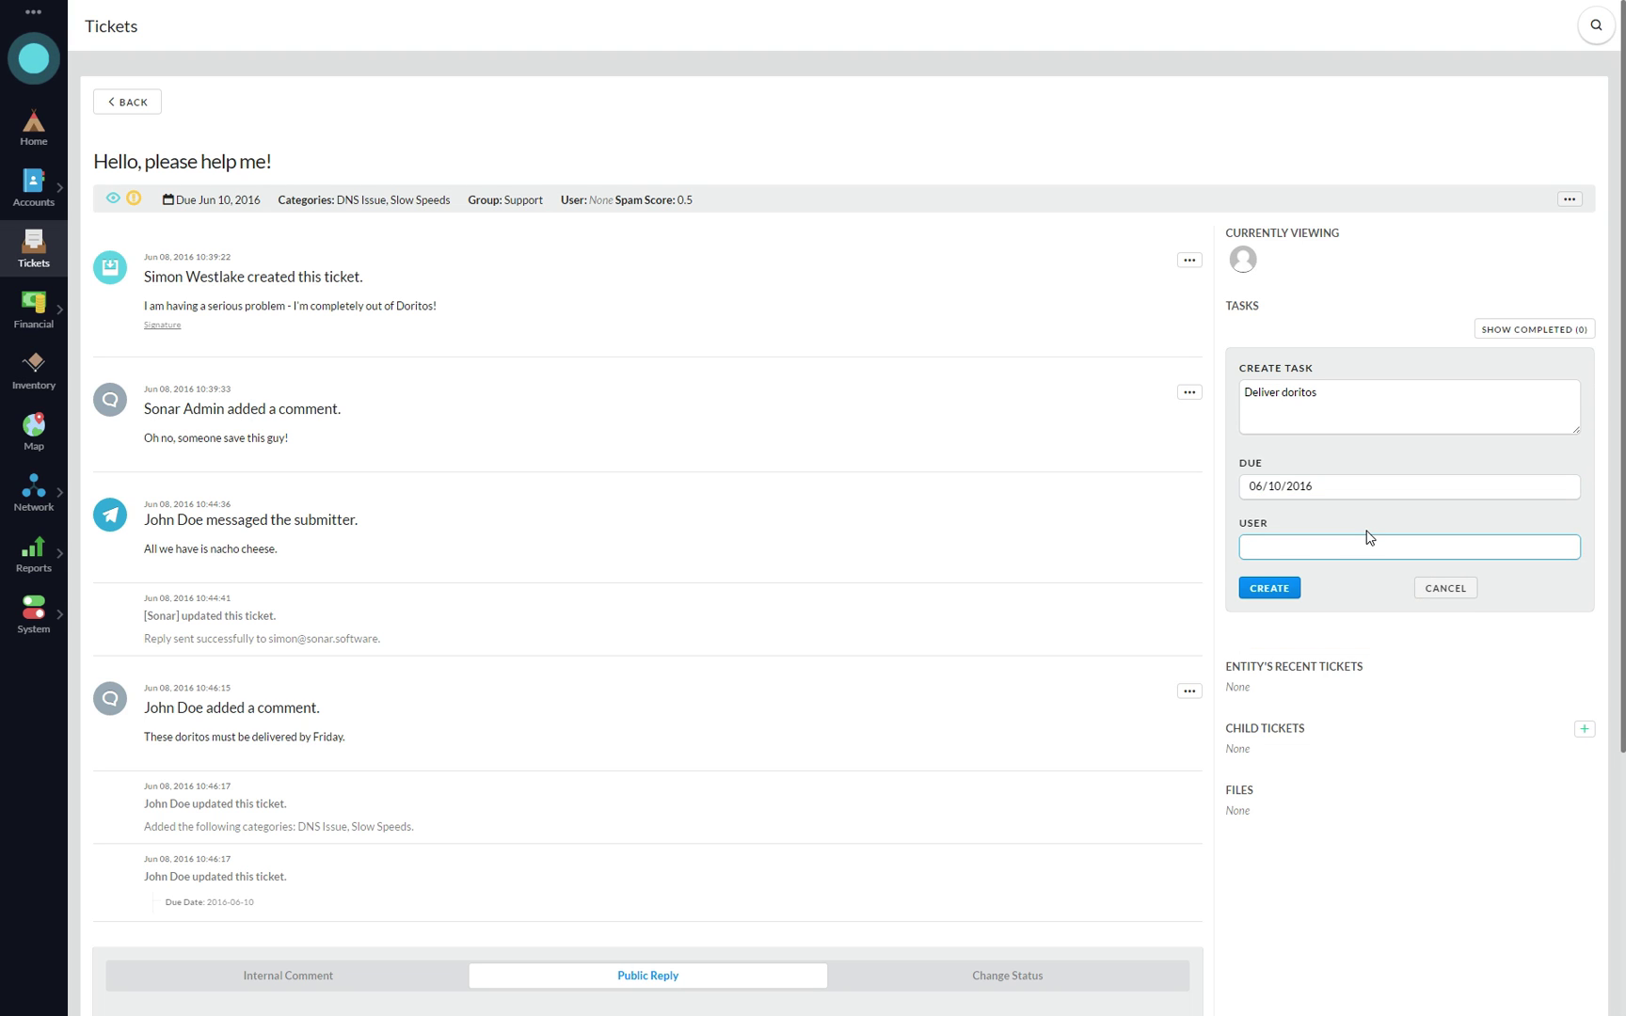
type("admin")
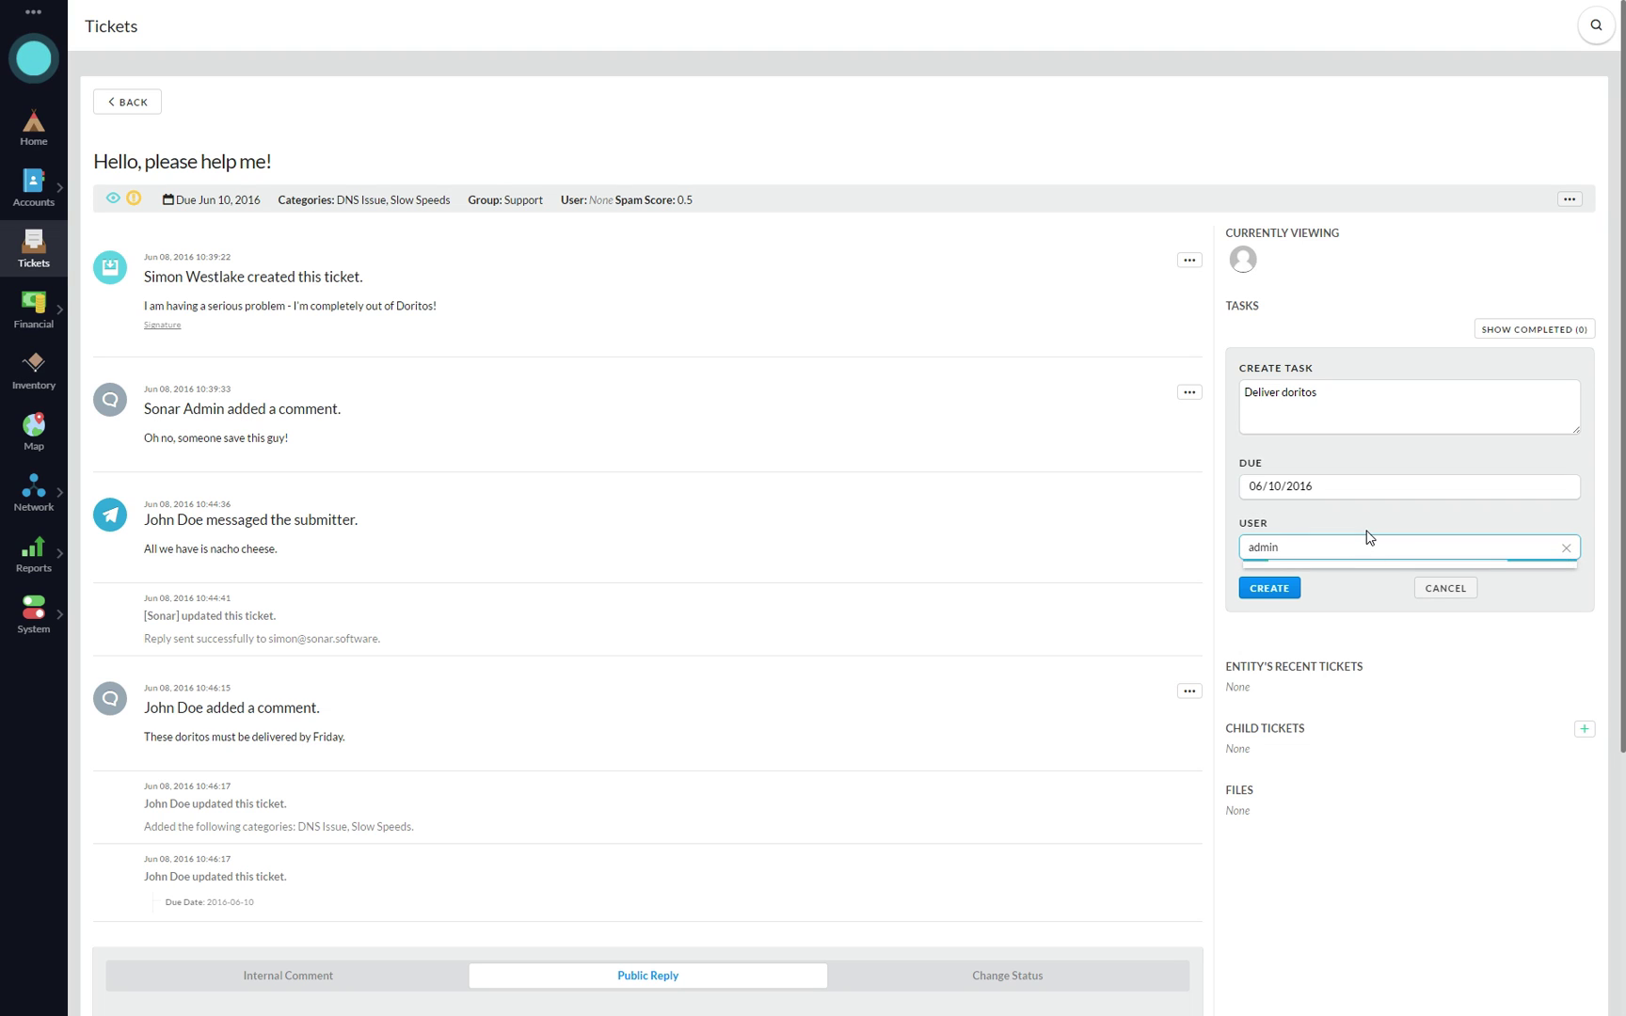
key("ctrl+a")
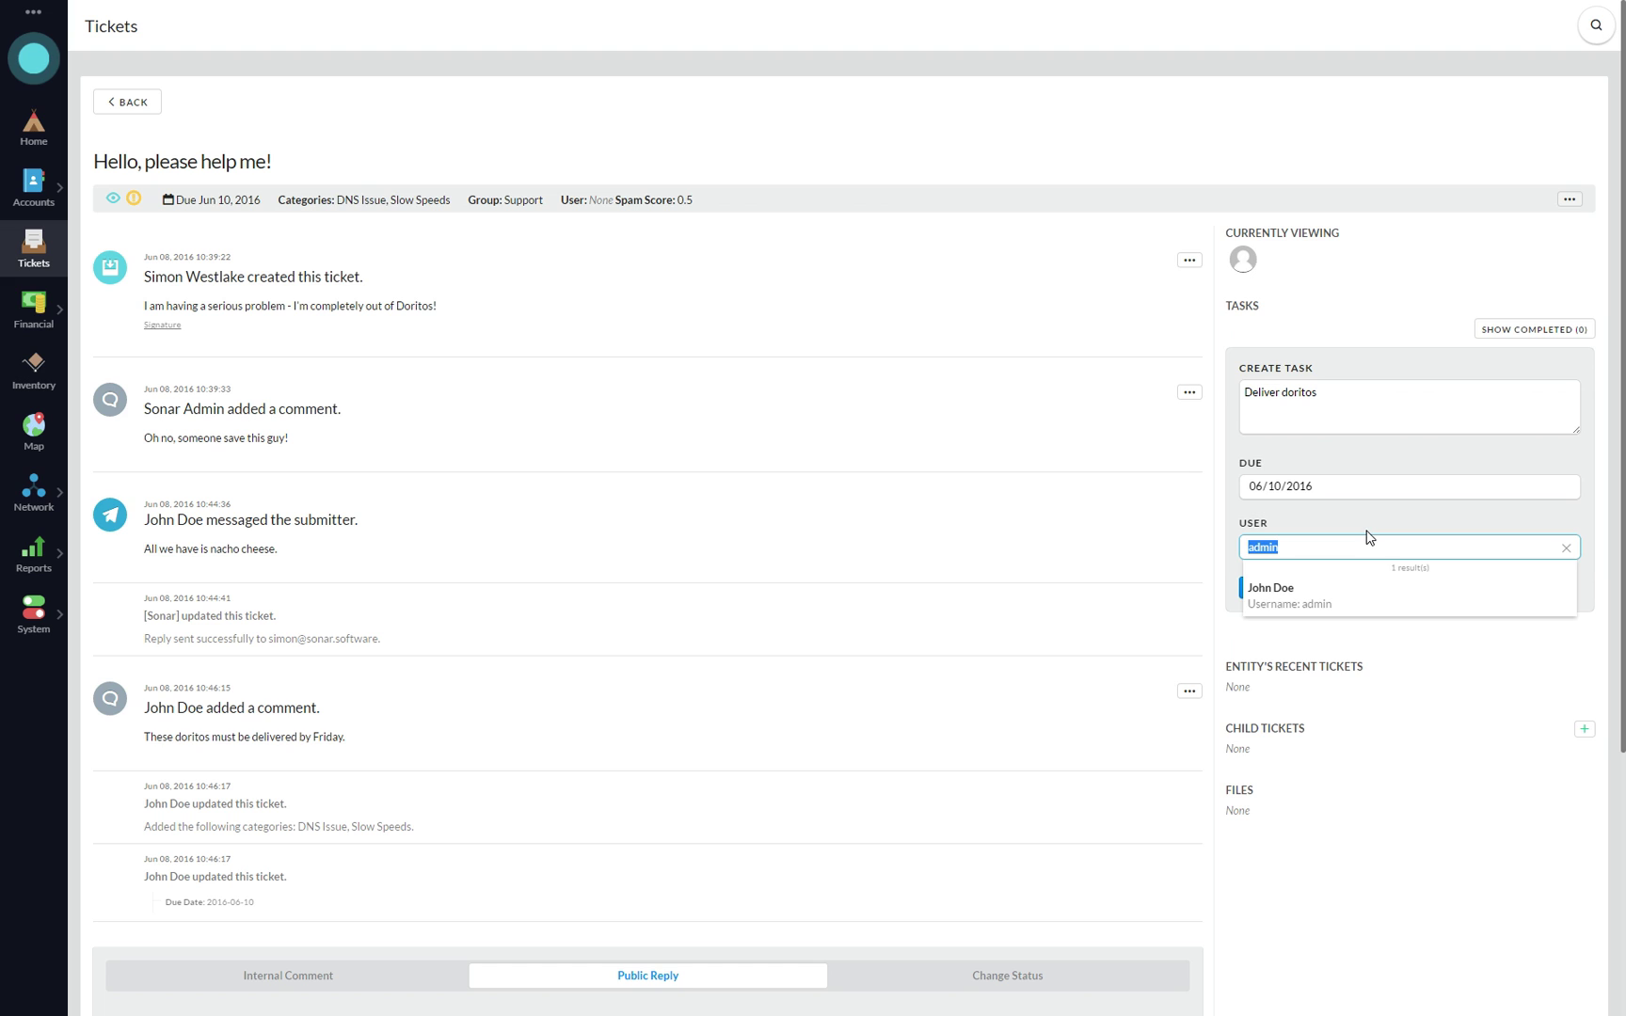
type("id:1")
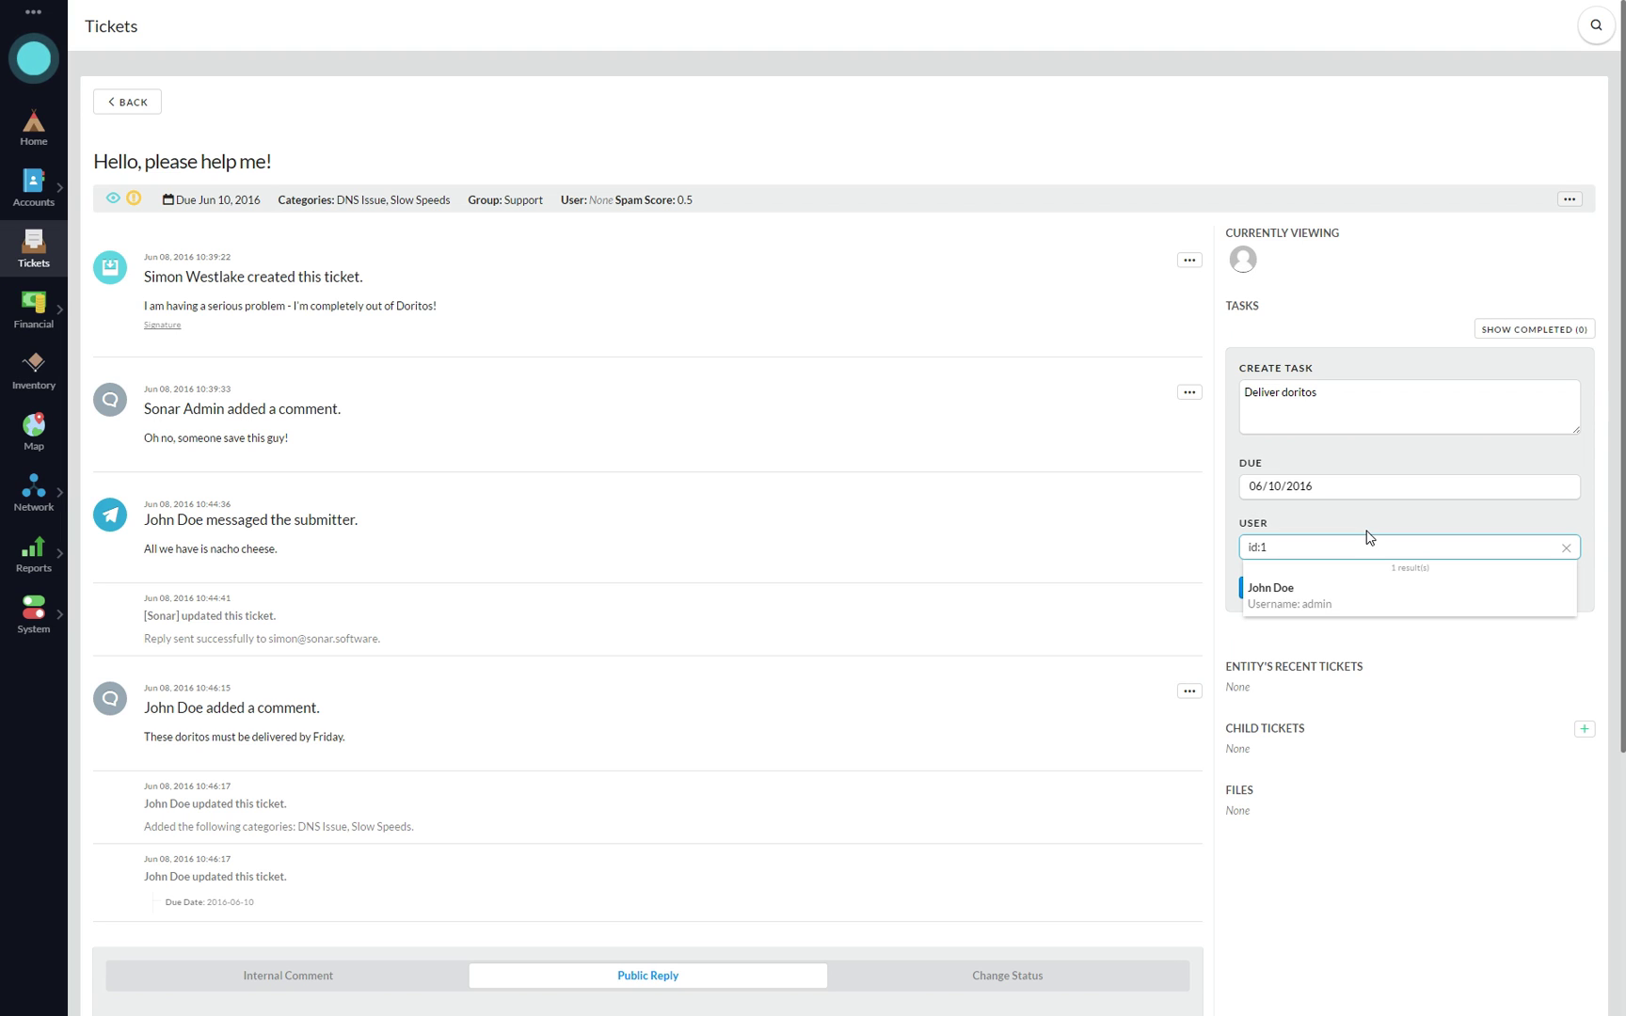
key("ctrl+a")
type("john")
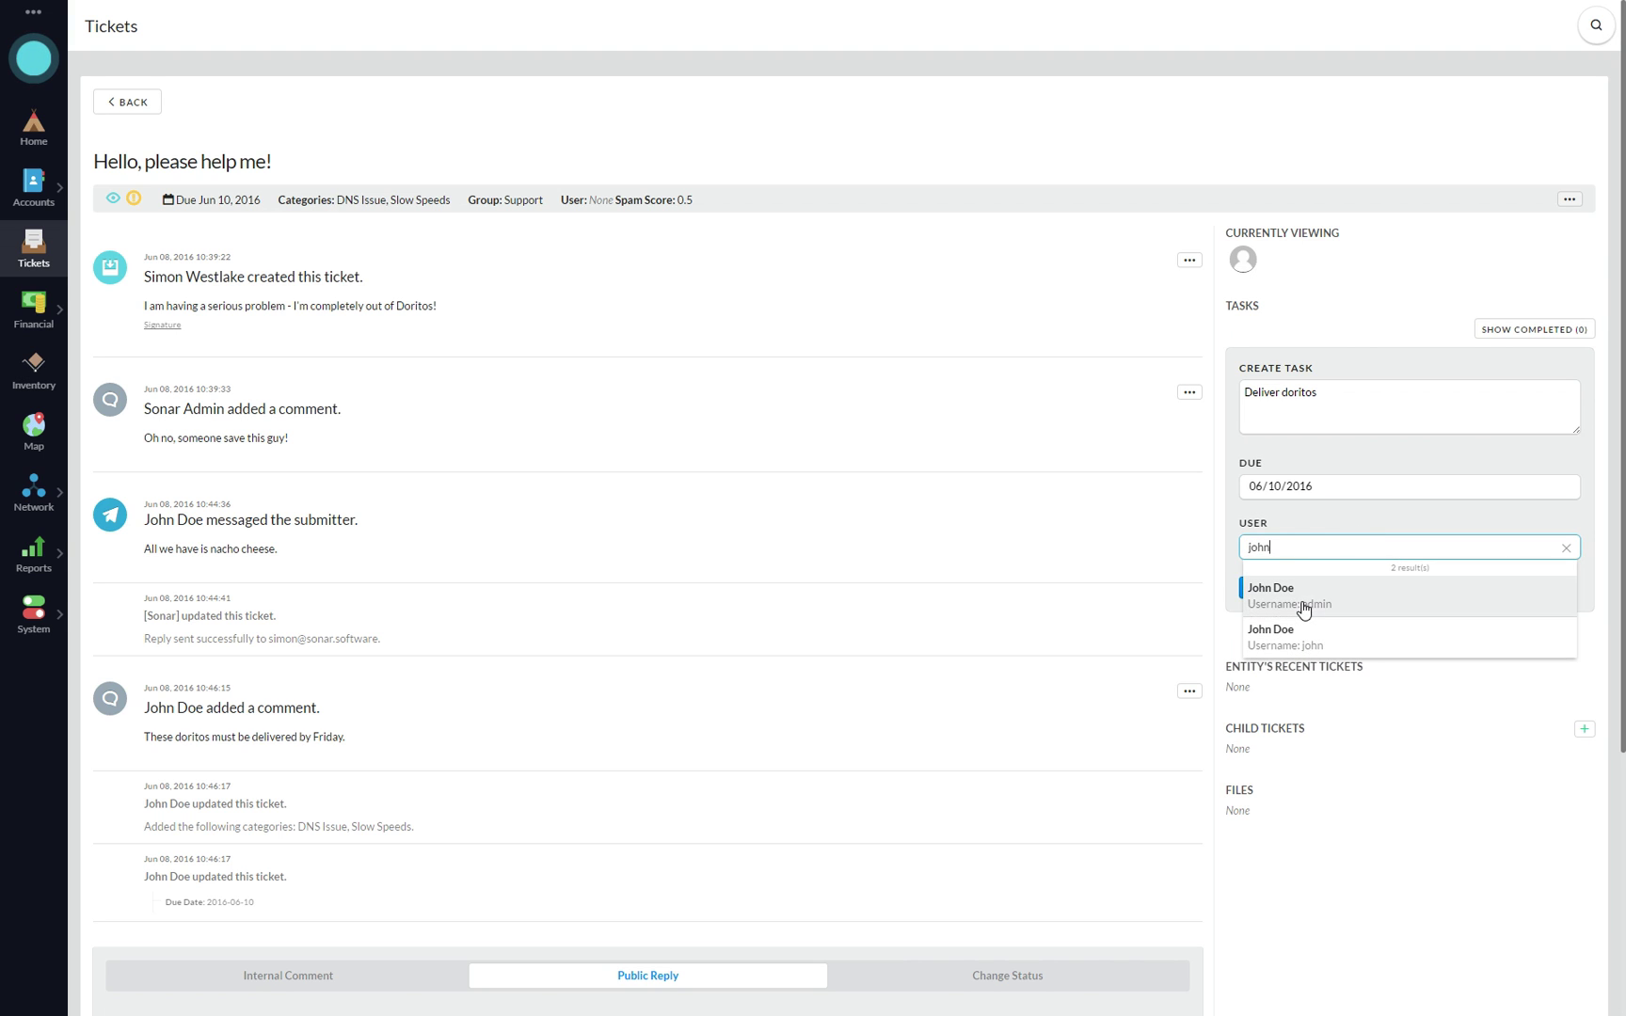
left_click(1298, 602)
left_click(1275, 607)
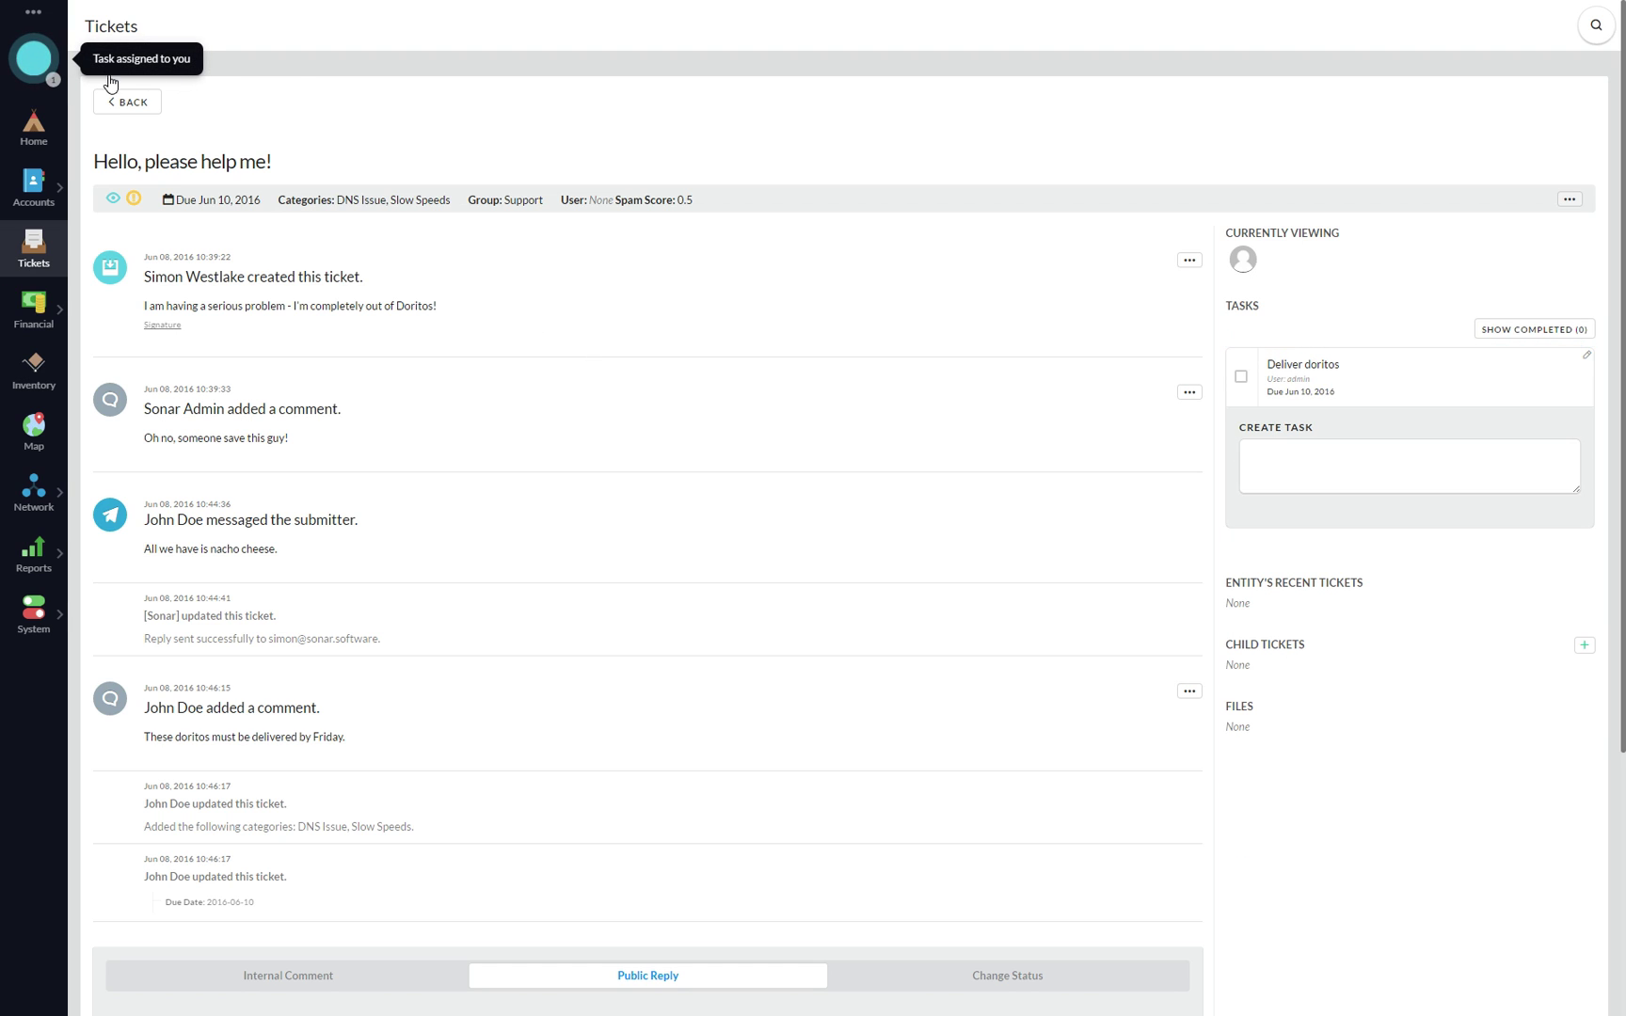
left_click(52, 82)
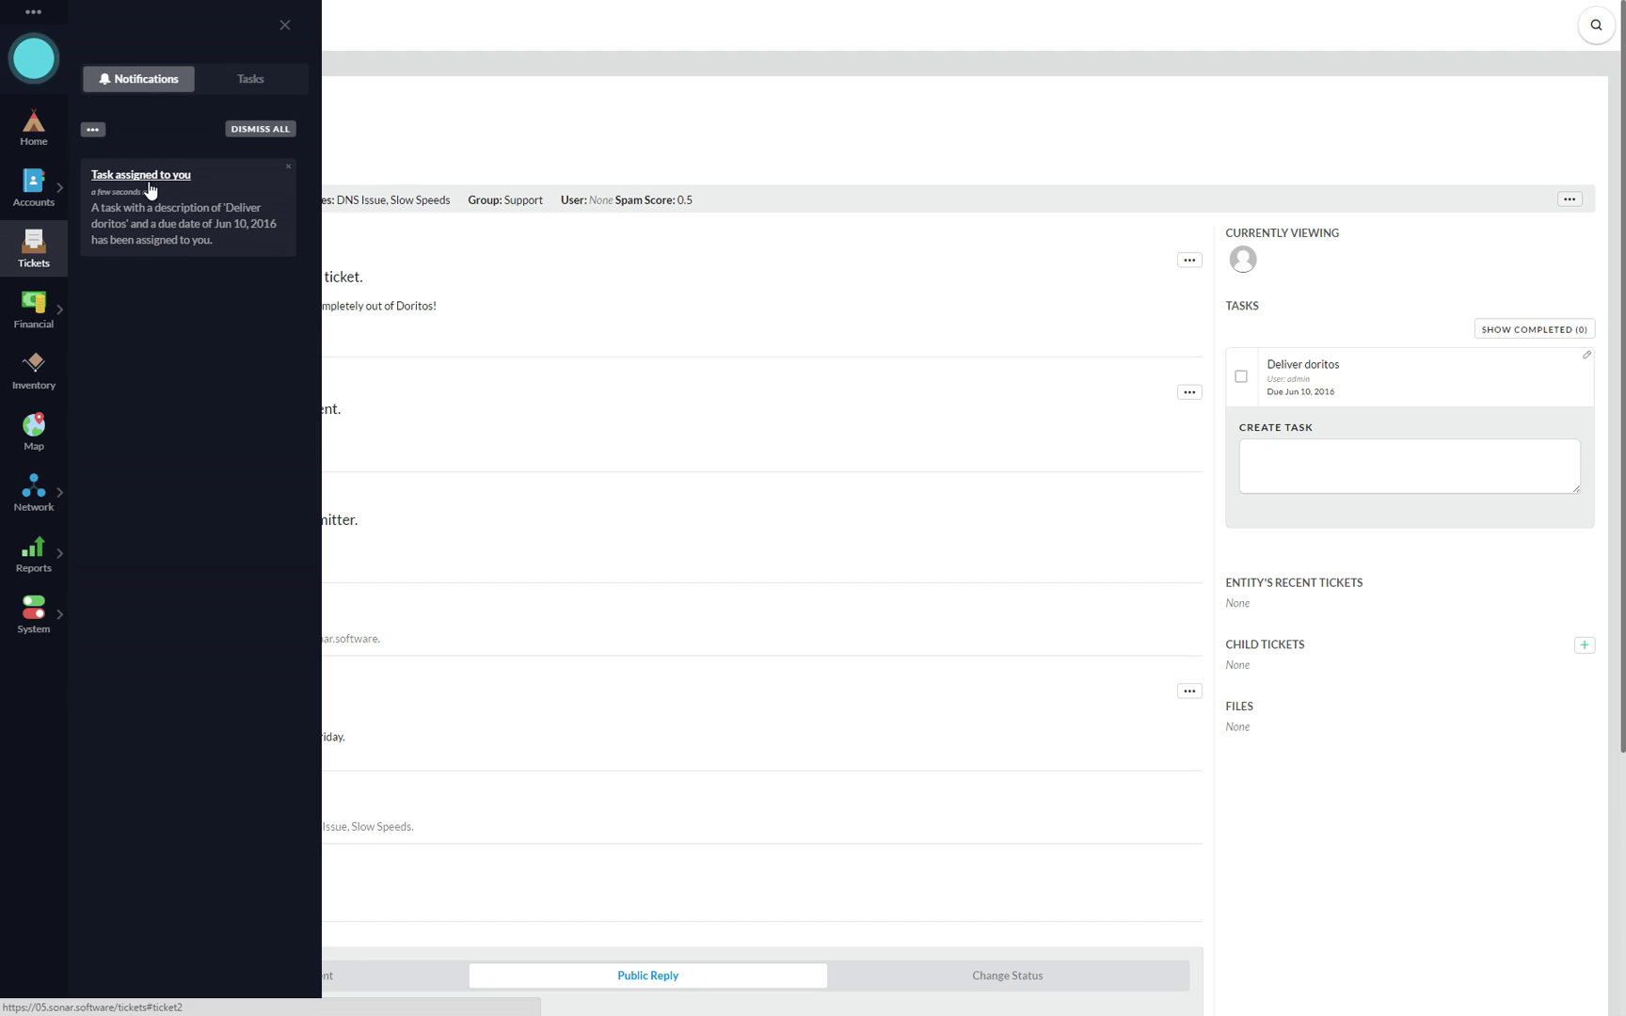
left_click(282, 92)
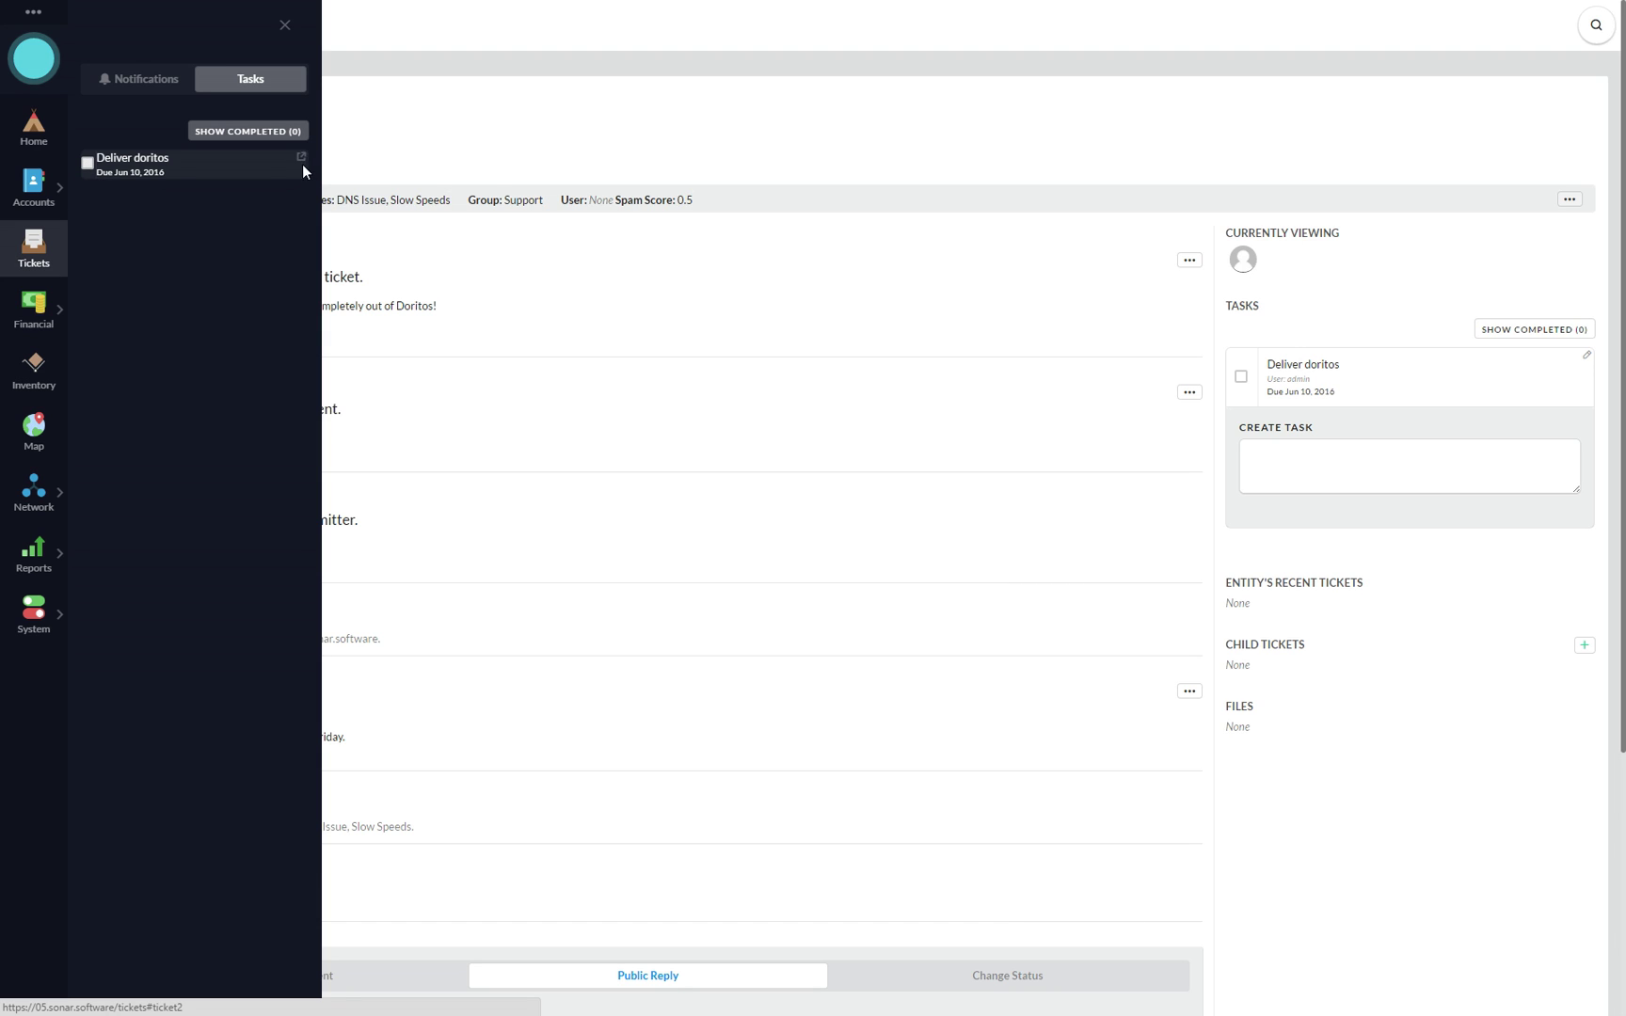
left_click(285, 25)
left_click(1402, 483)
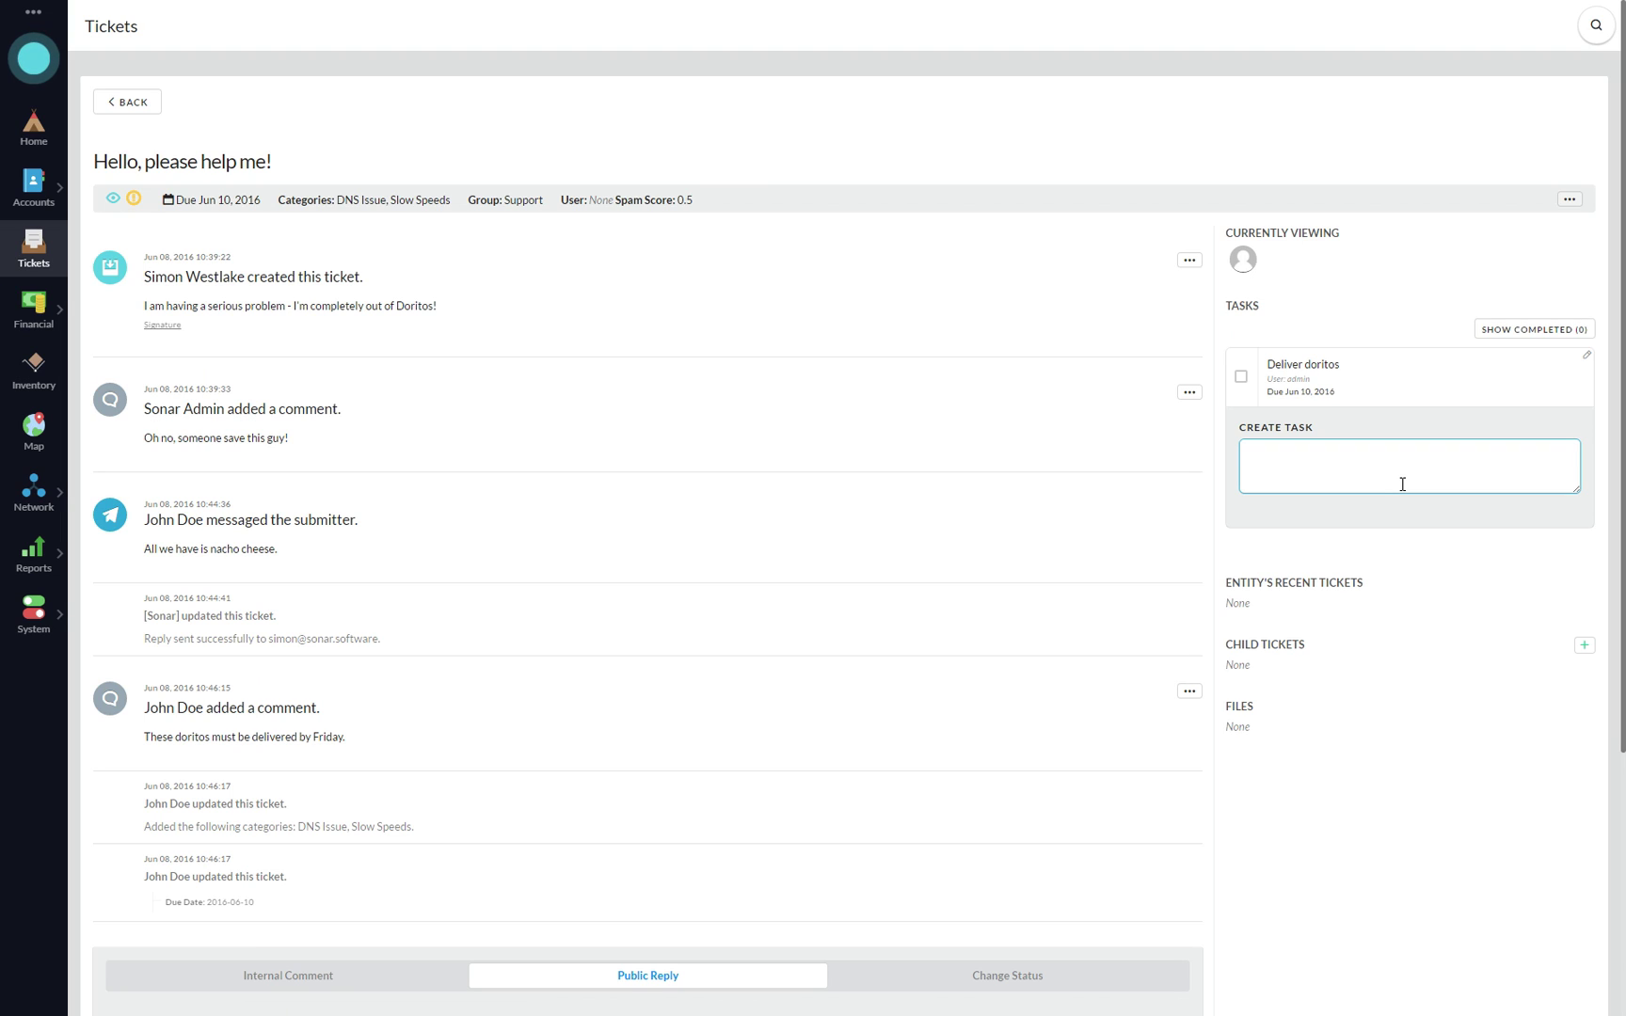
- Create the task 'Deliver mountain dew' due 06/16/2016, assigned to the second matching user
type("Deliver mountain dew")
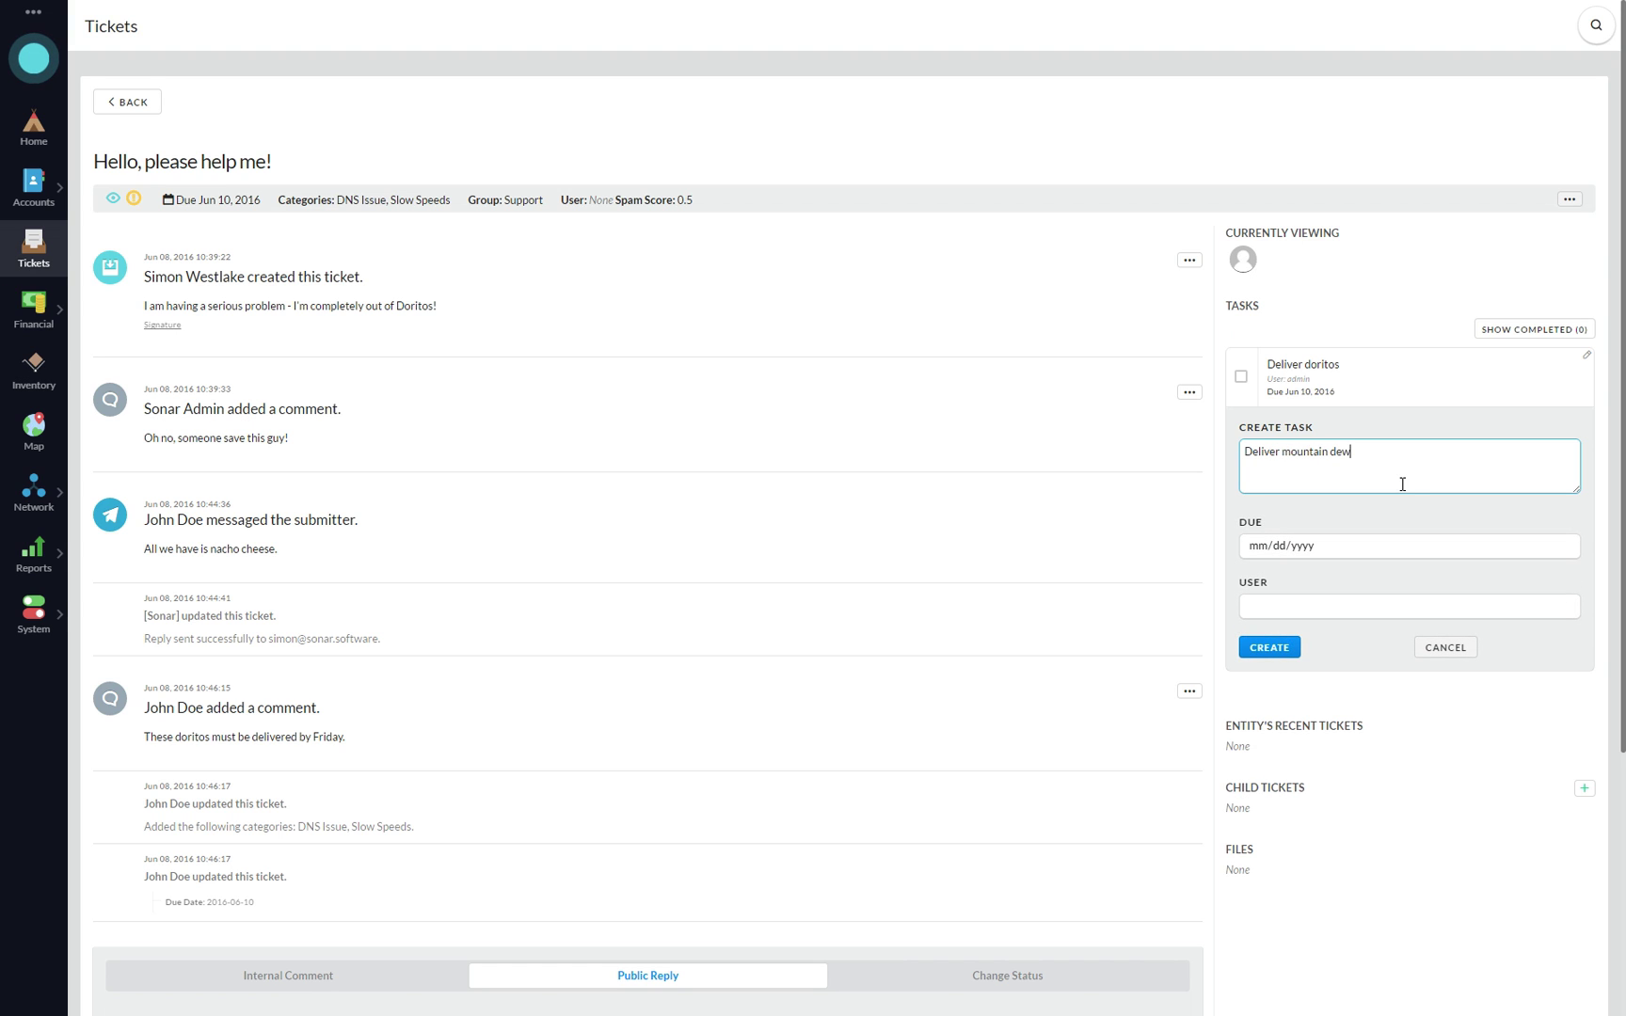
left_click(1564, 545)
left_click(1378, 661)
left_click(1367, 607)
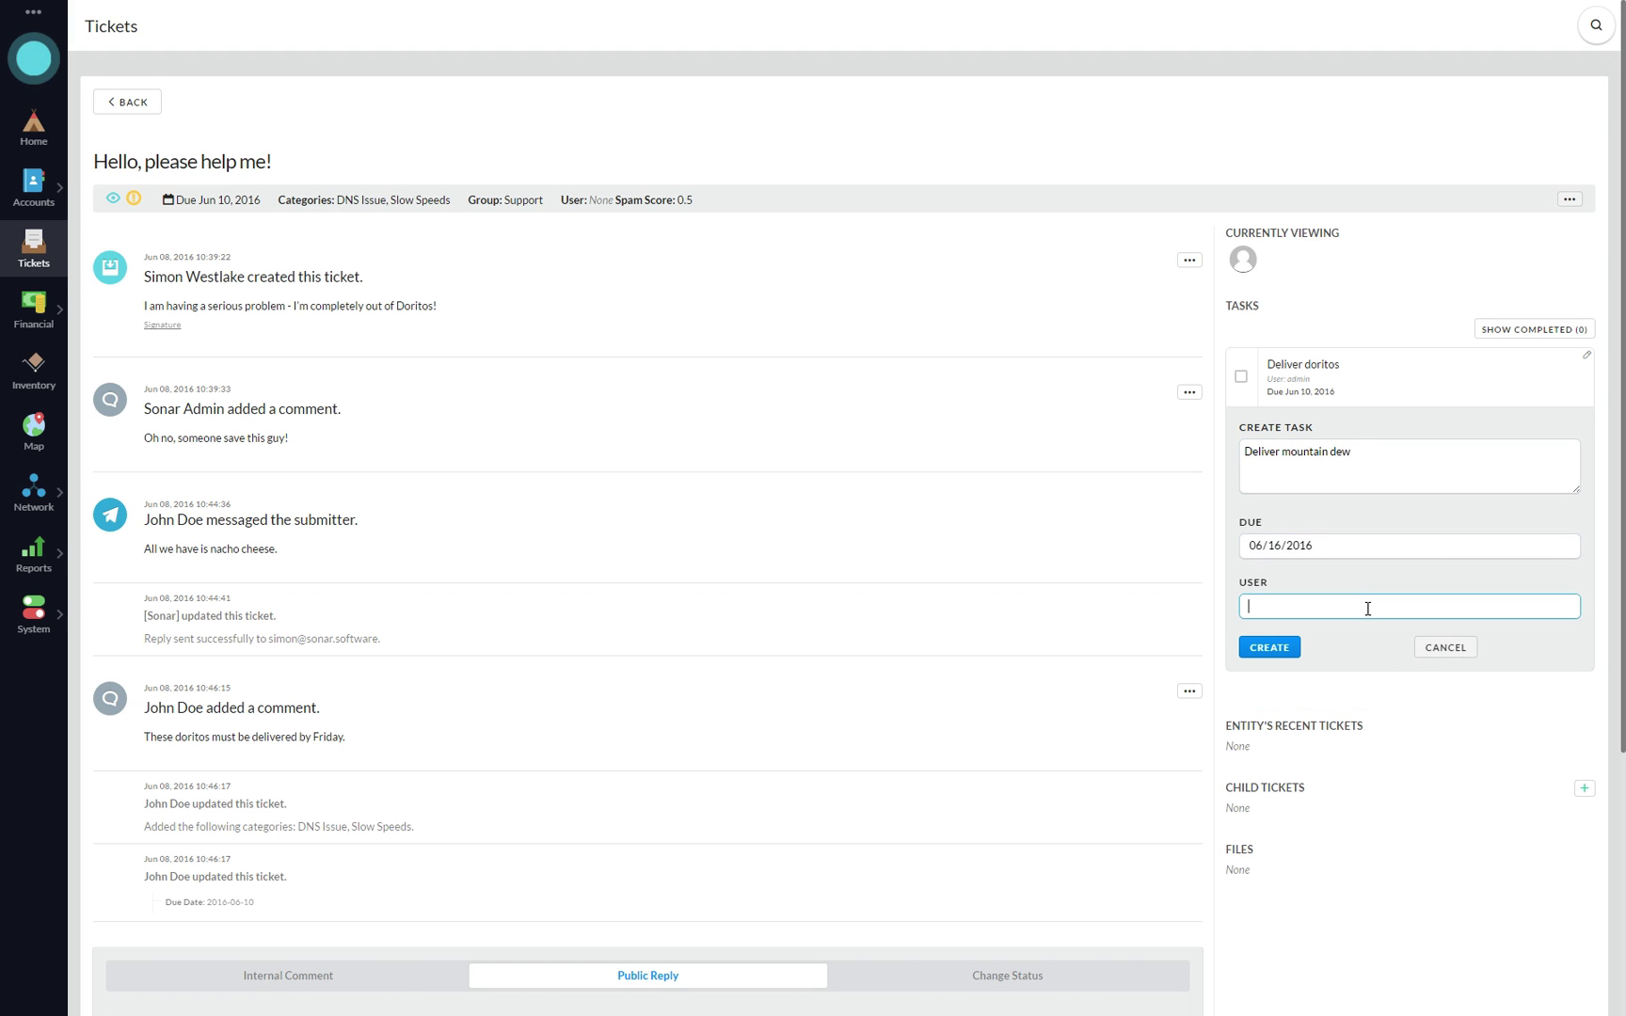
type("john")
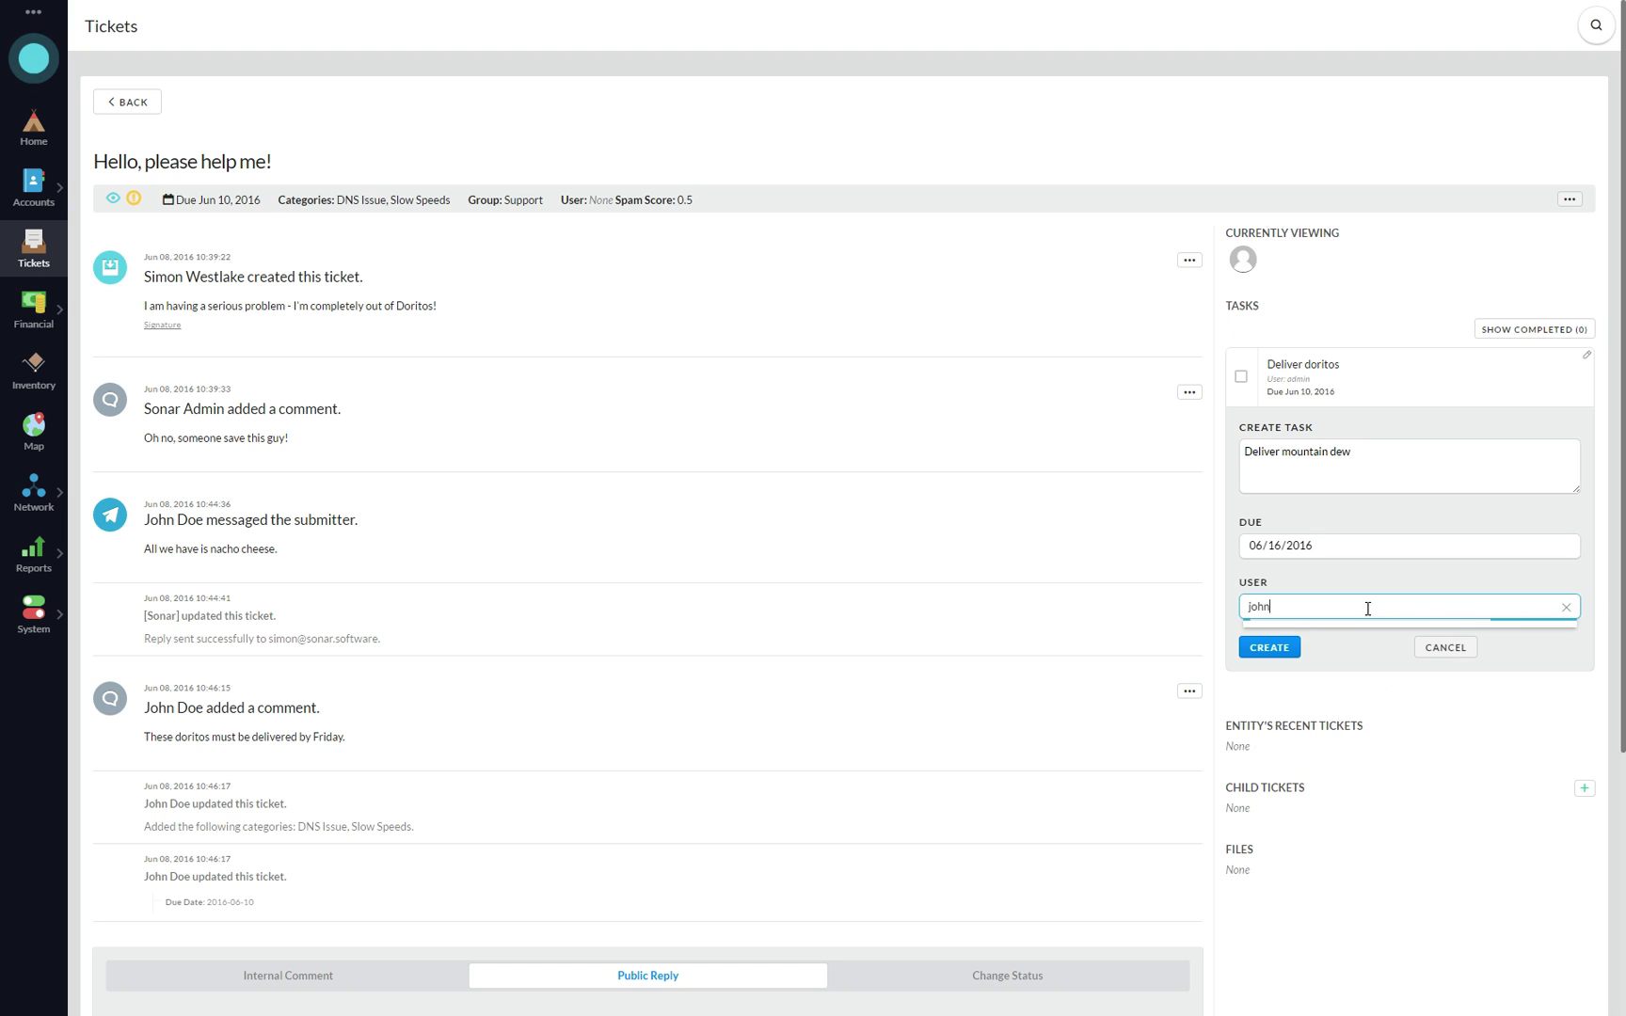
left_click(1317, 696)
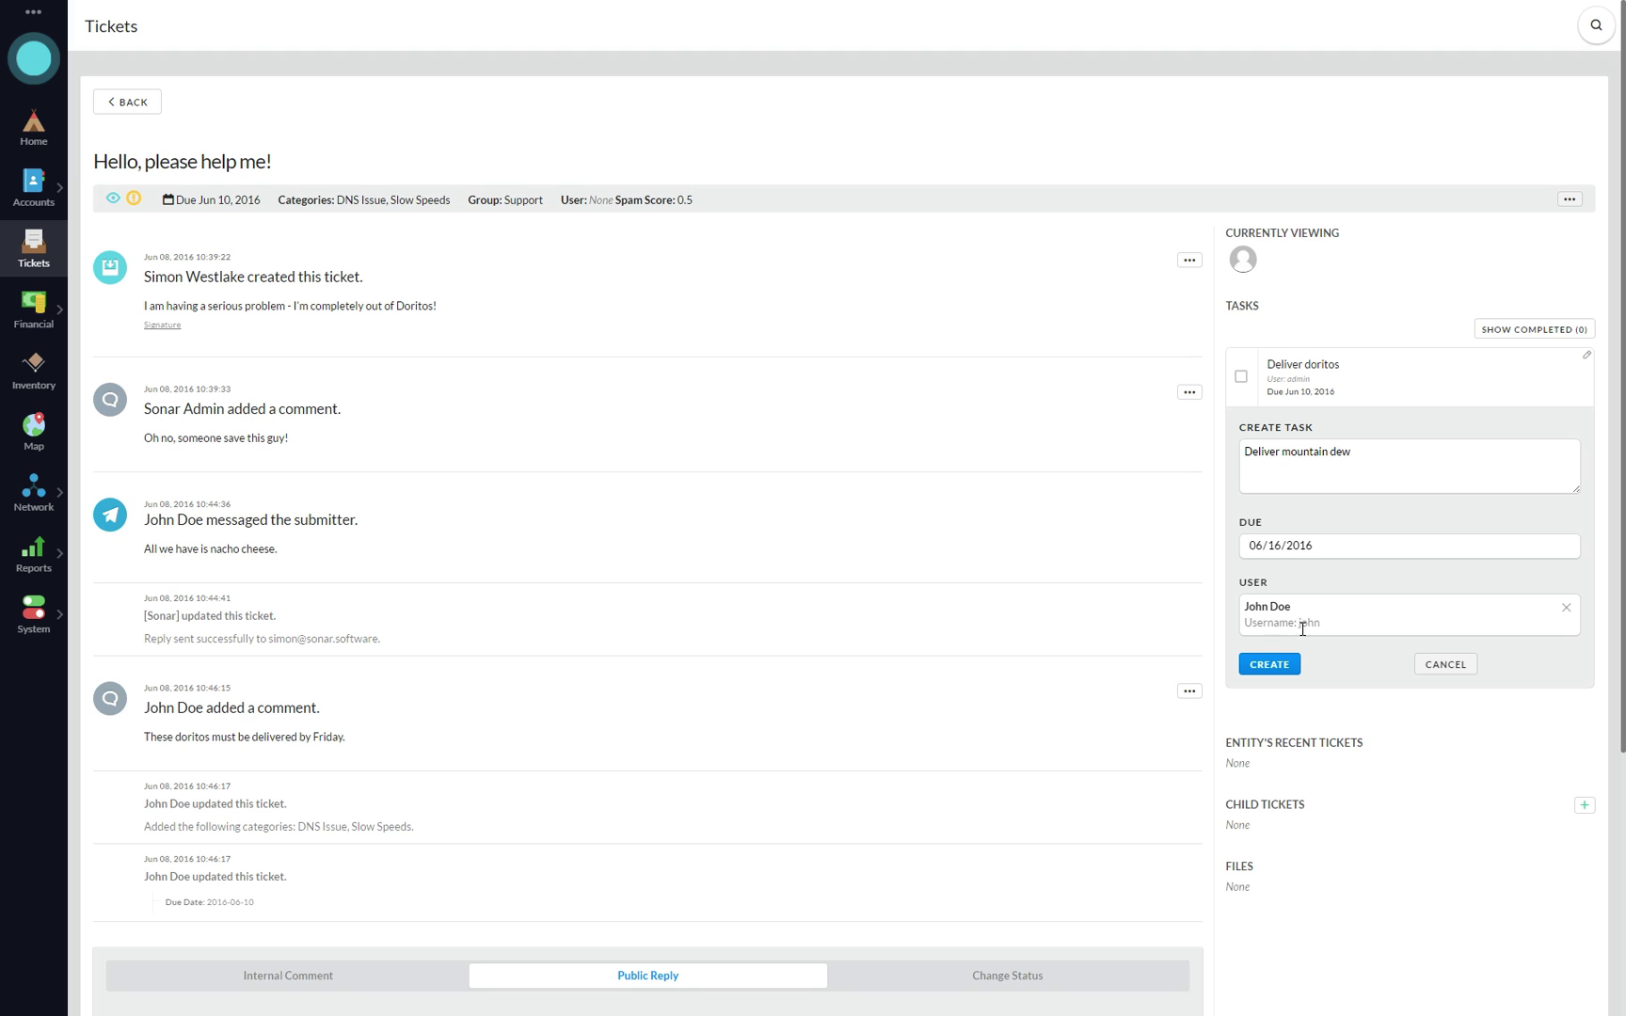
left_click(1270, 665)
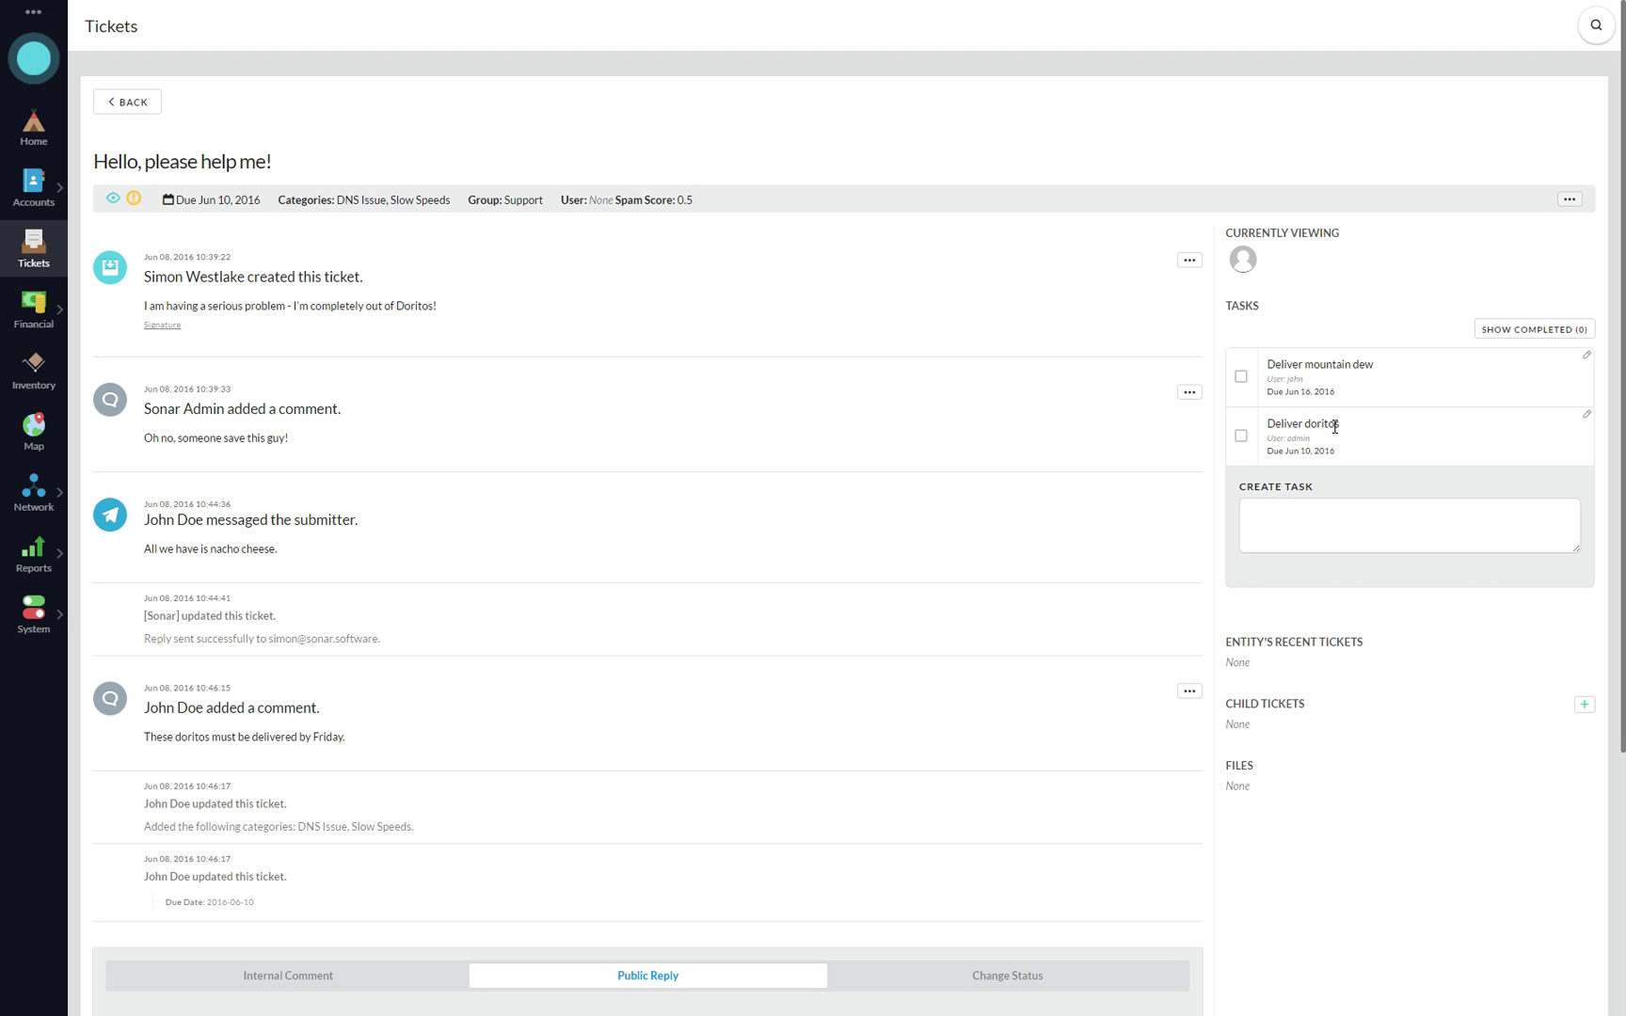
- Complete the Deliver doritos task, show completed tasks, and dismiss all notifications
left_click(1242, 437)
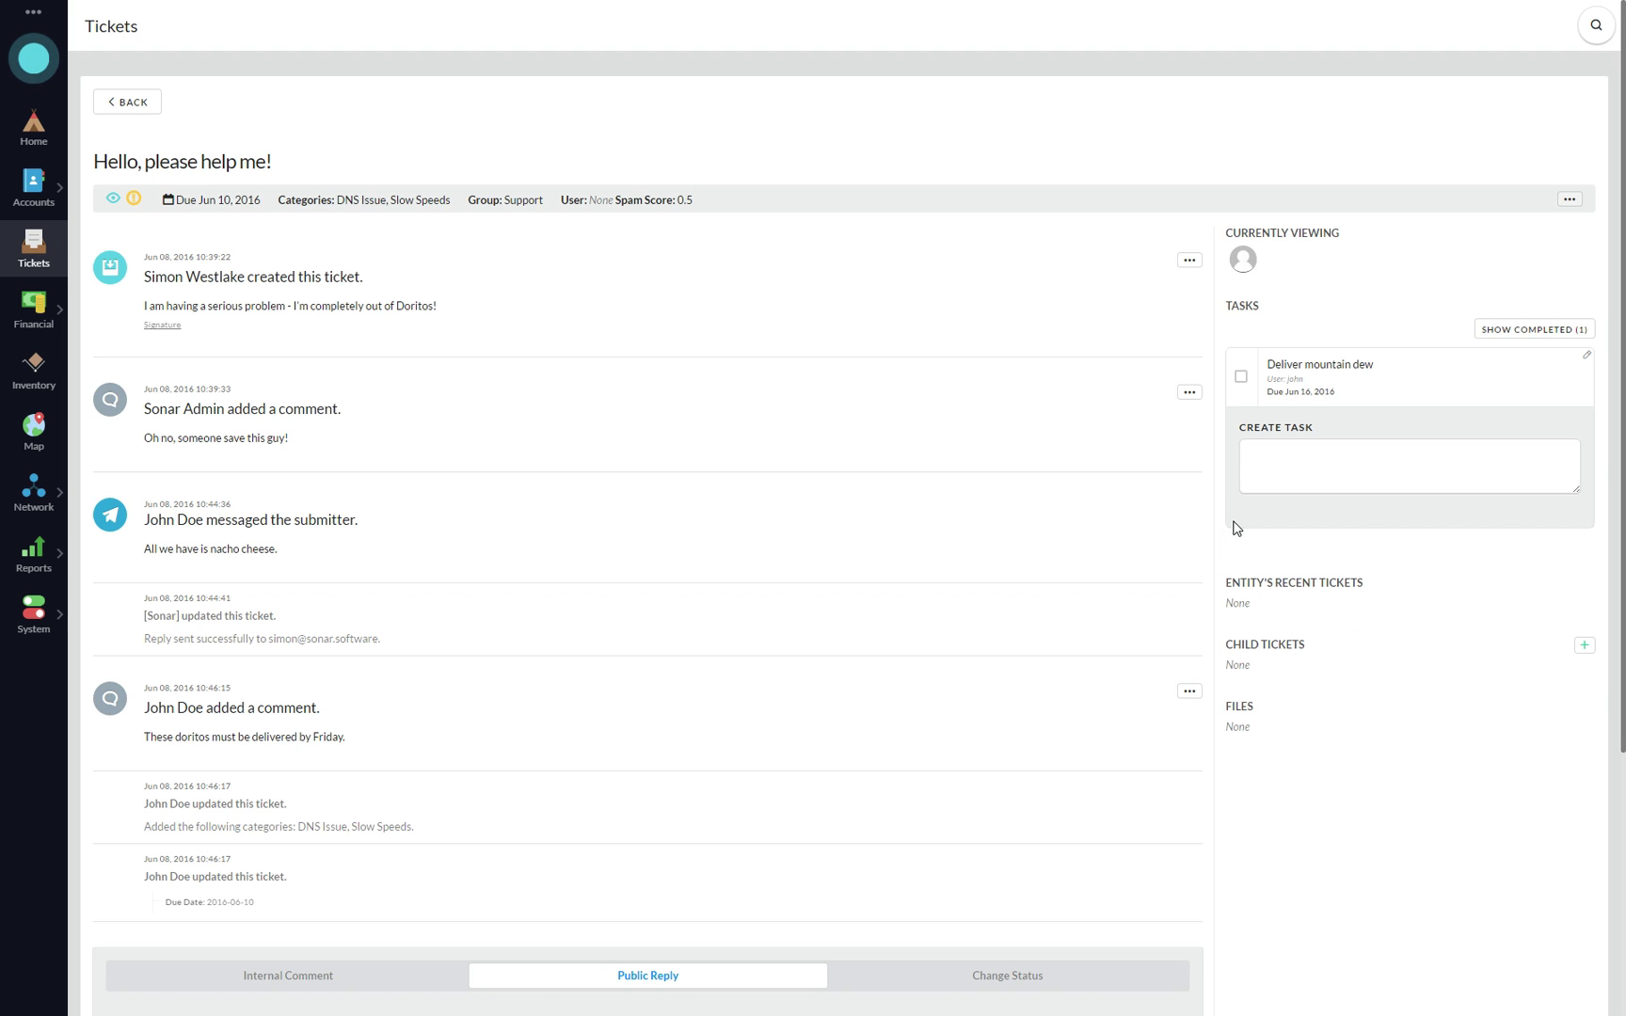
left_click(34, 58)
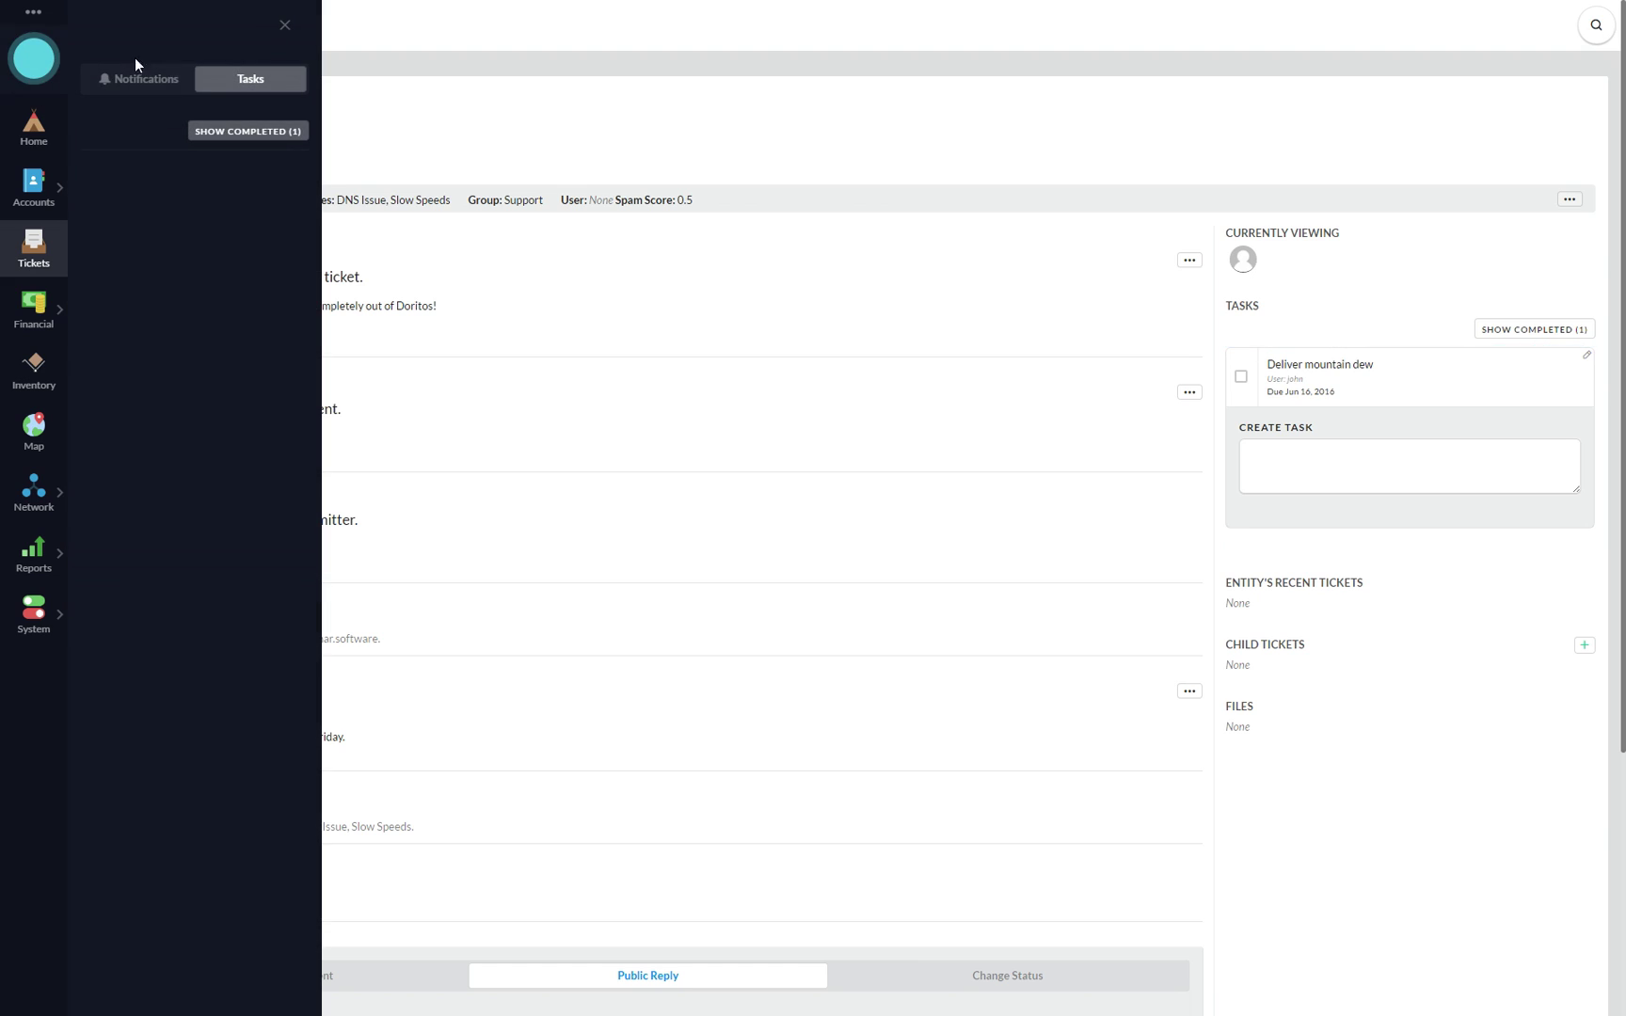
left_click(264, 132)
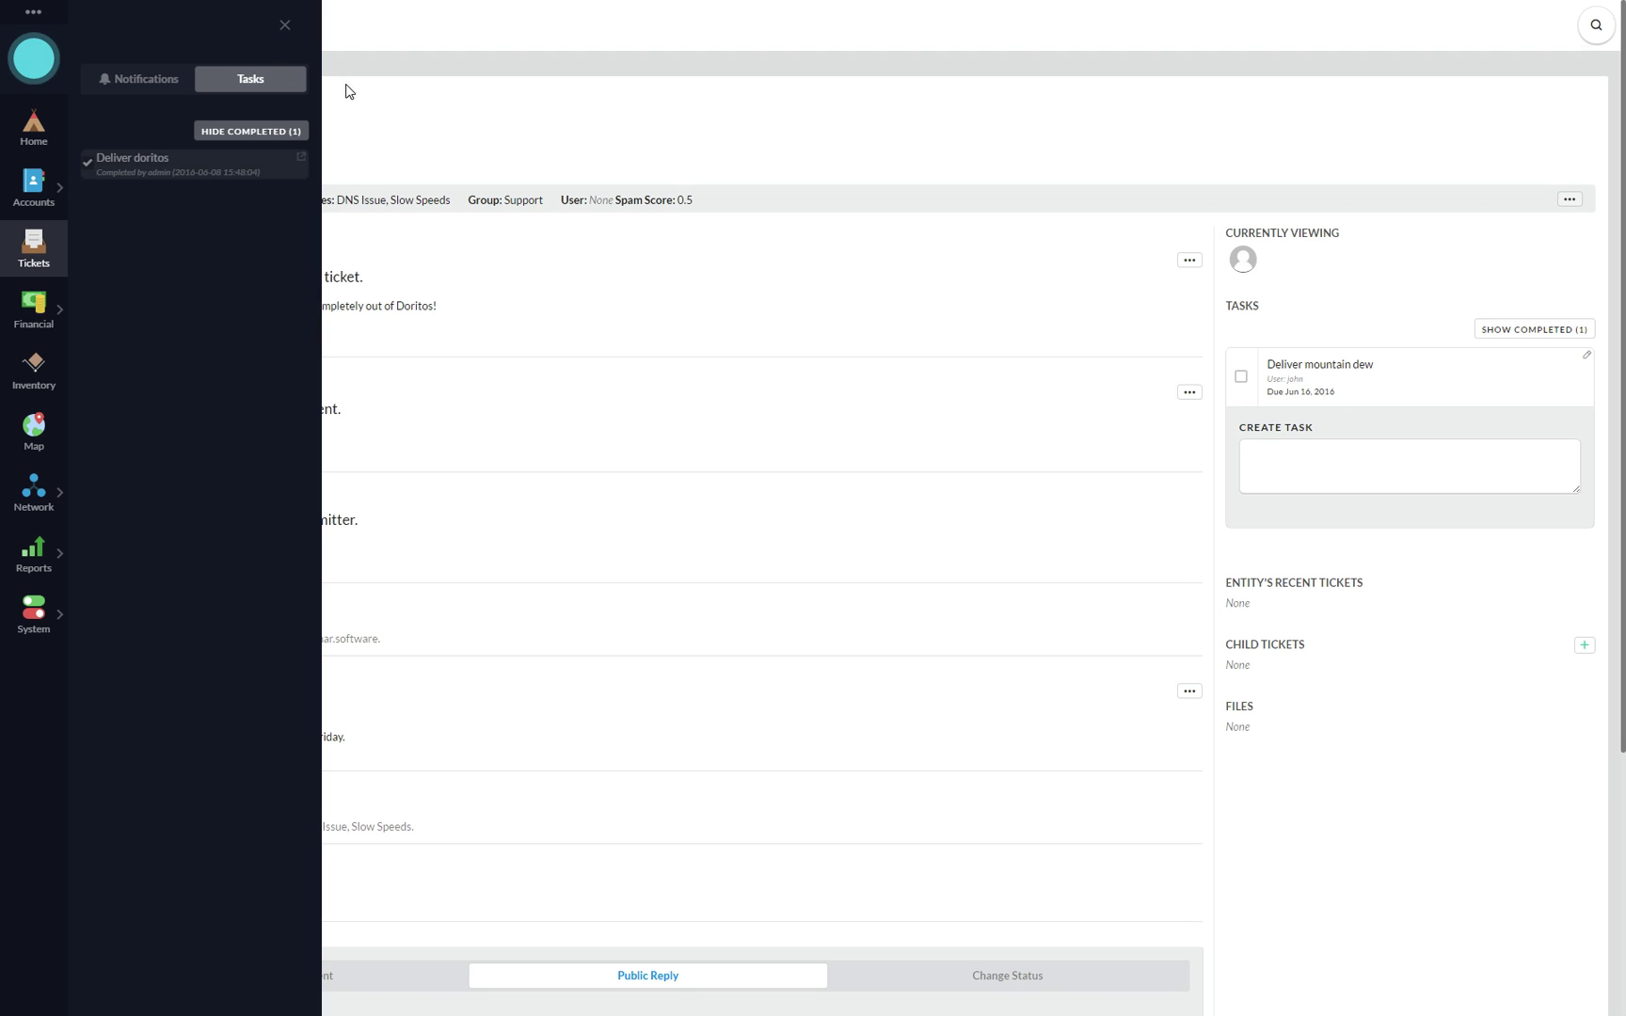
left_click(154, 67)
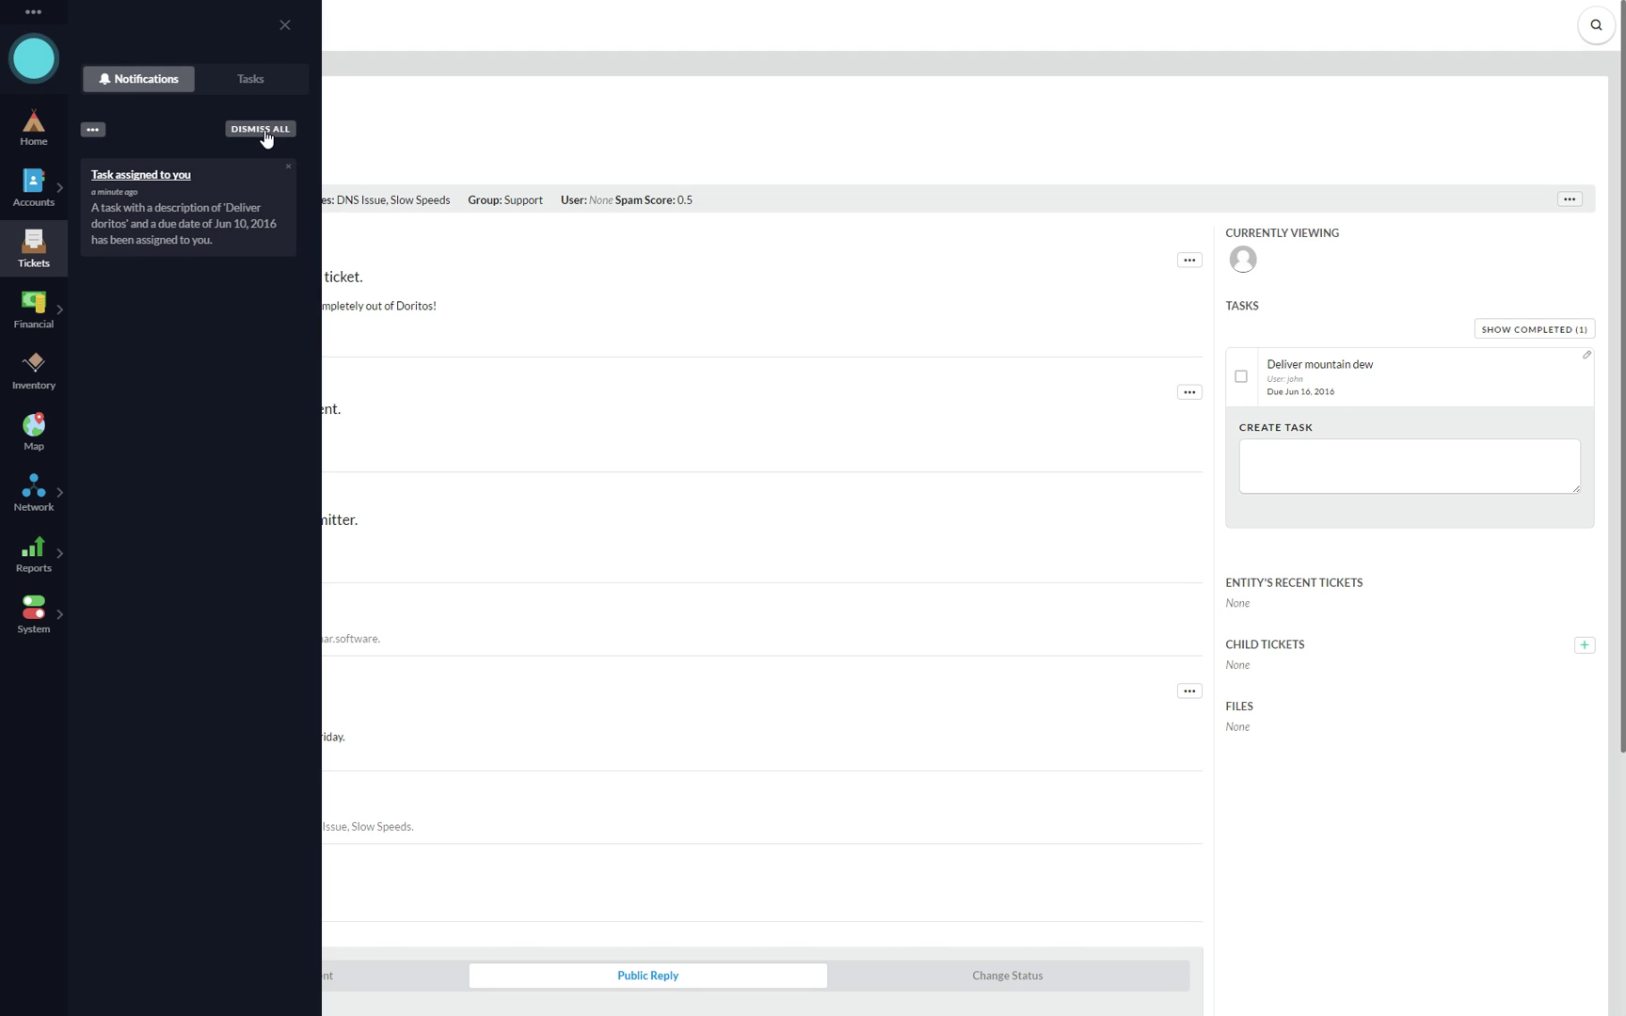
left_click(265, 132)
left_click(285, 26)
left_click(1386, 481)
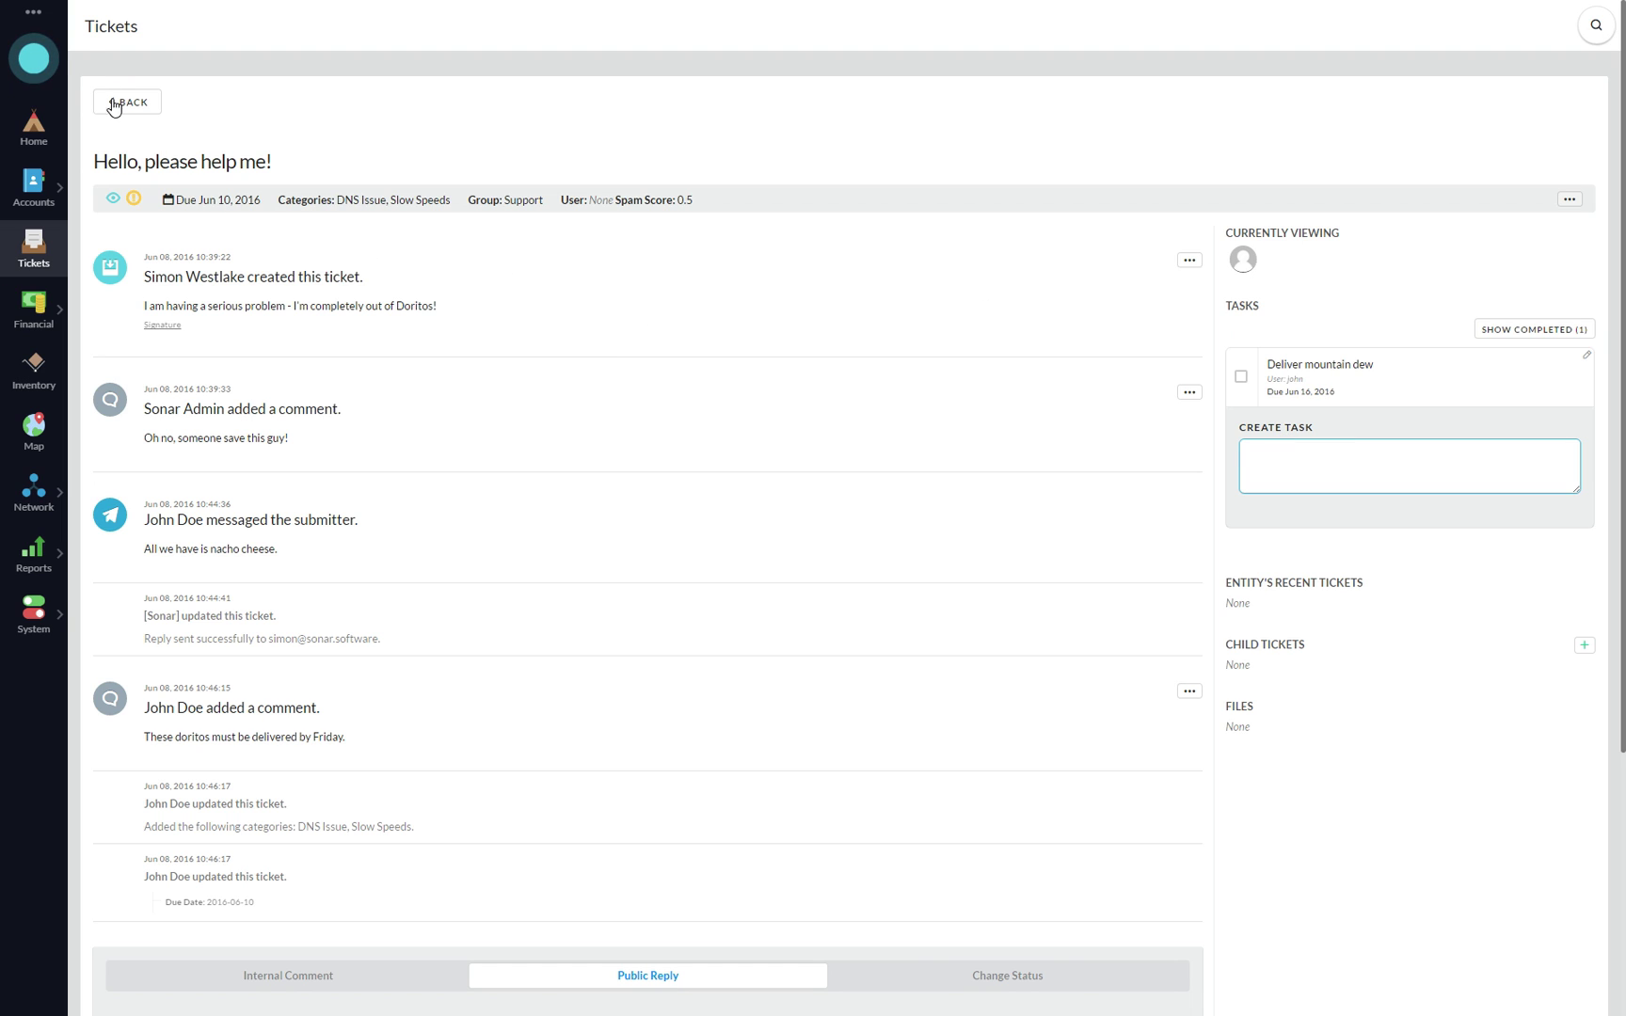
- Copy the calendar iCal link from the profile integrations, then return to the Tickets list
left_click(46, 16)
left_click(73, 37)
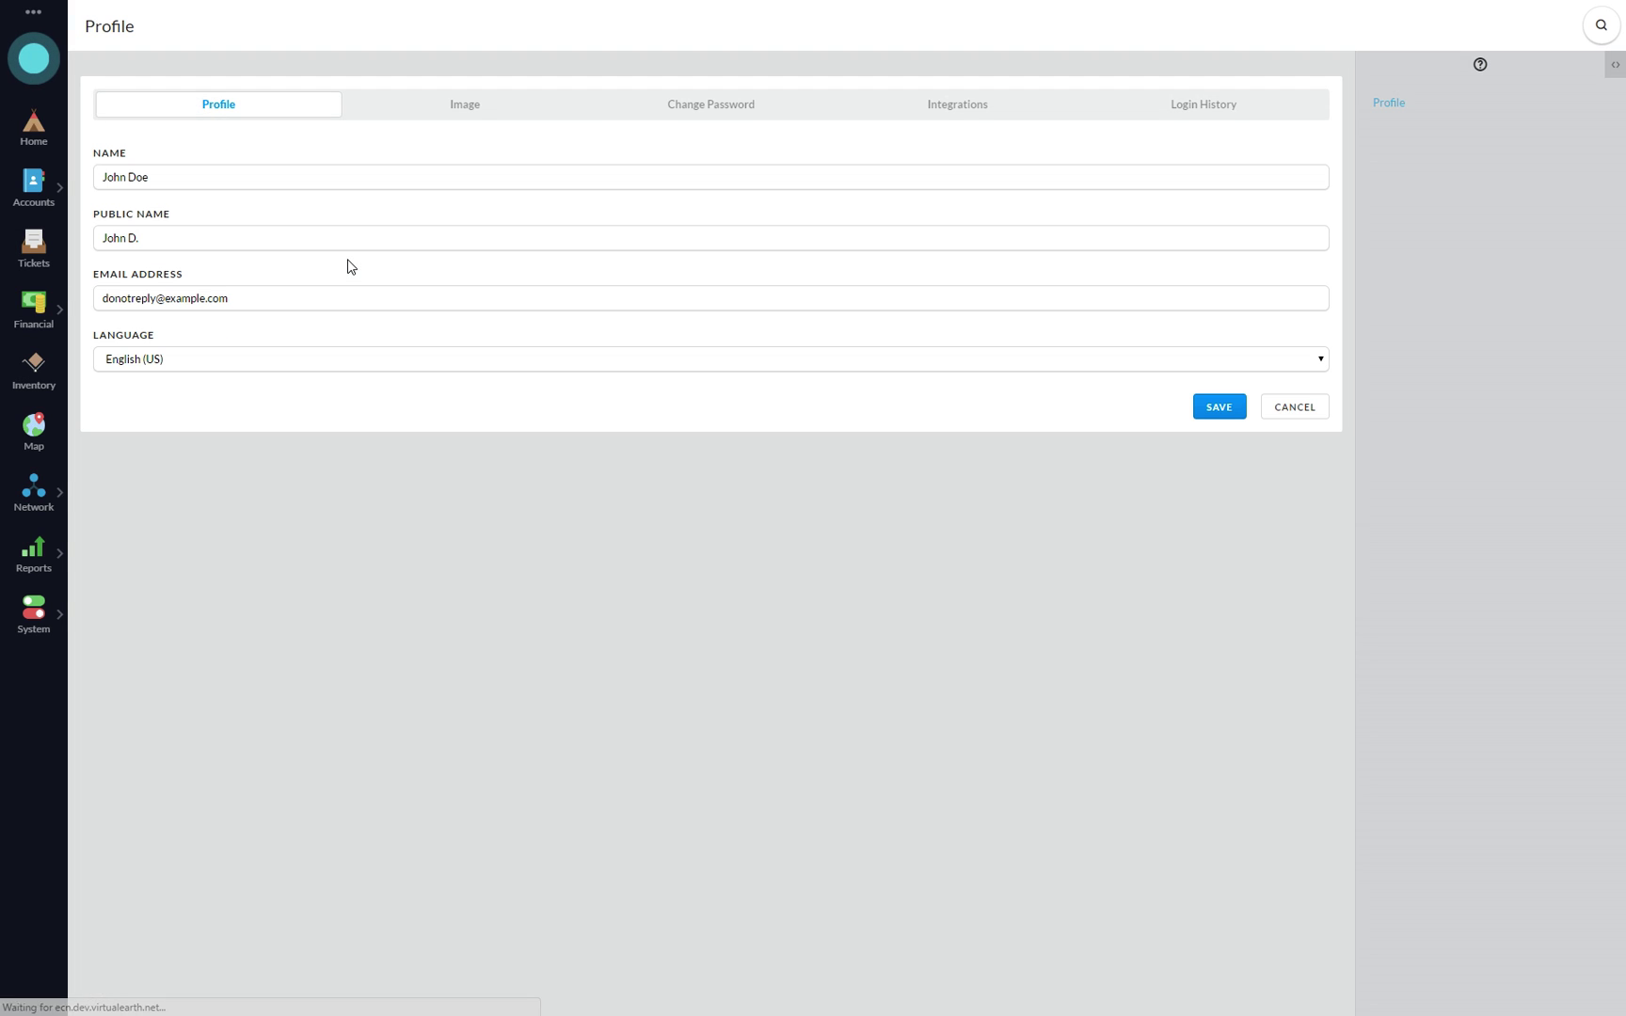
left_click(967, 111)
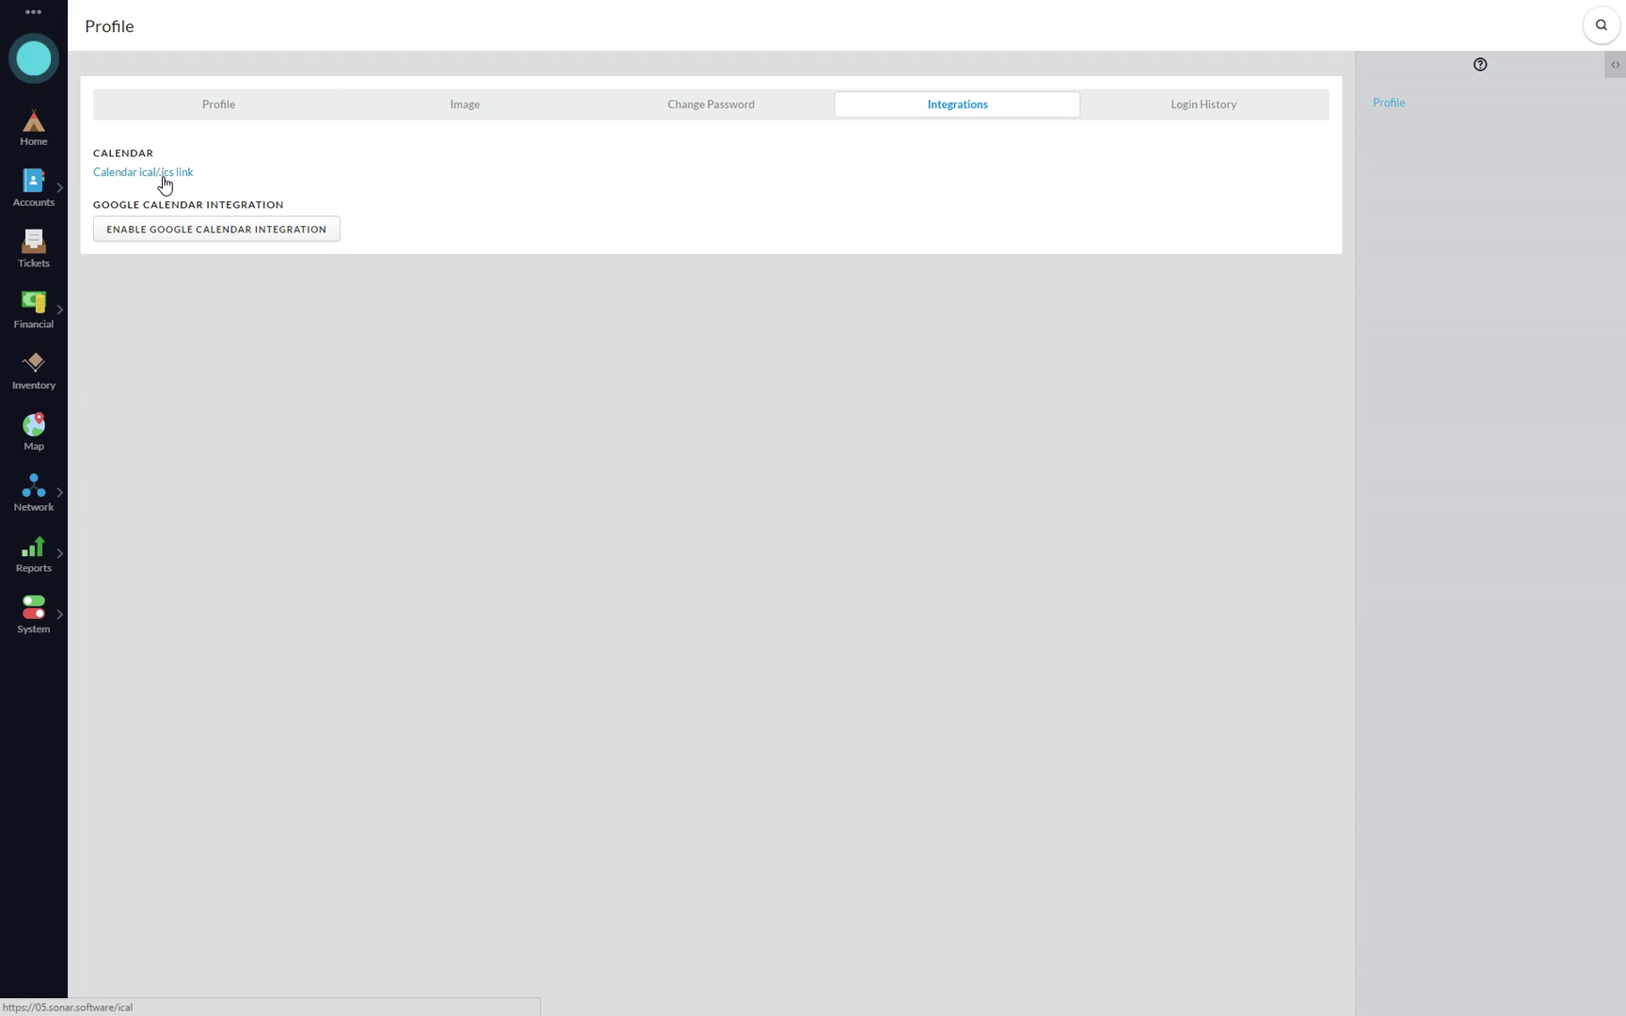
right_click(168, 179)
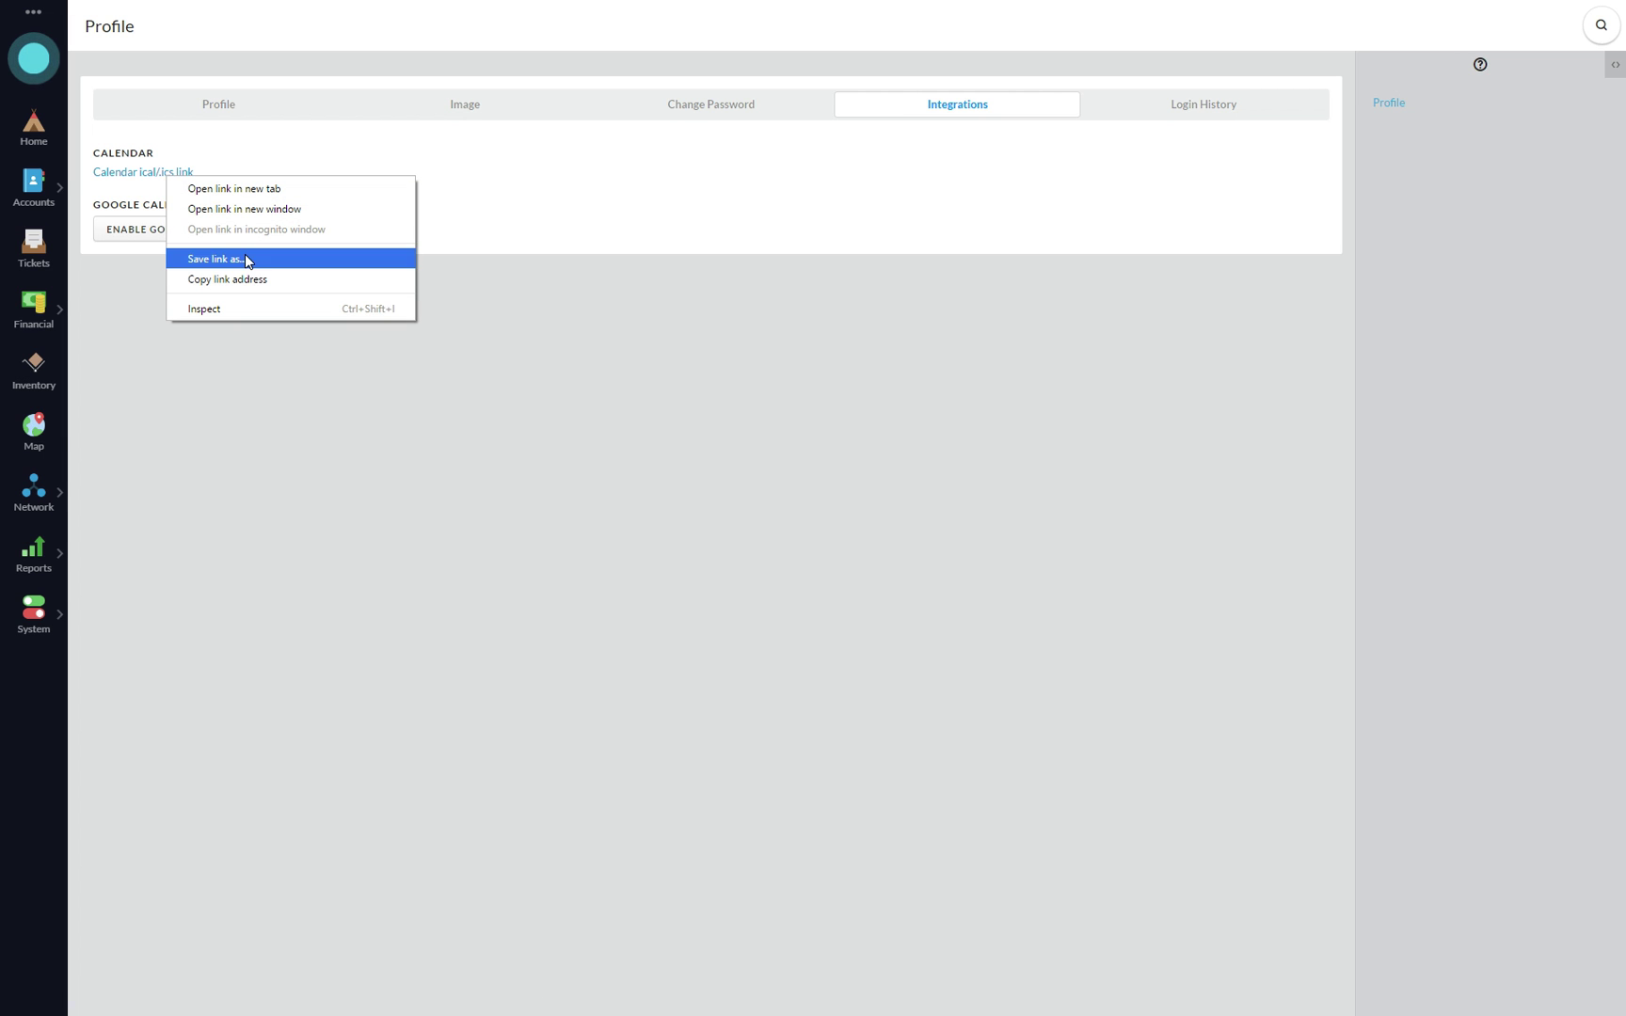
left_click(252, 281)
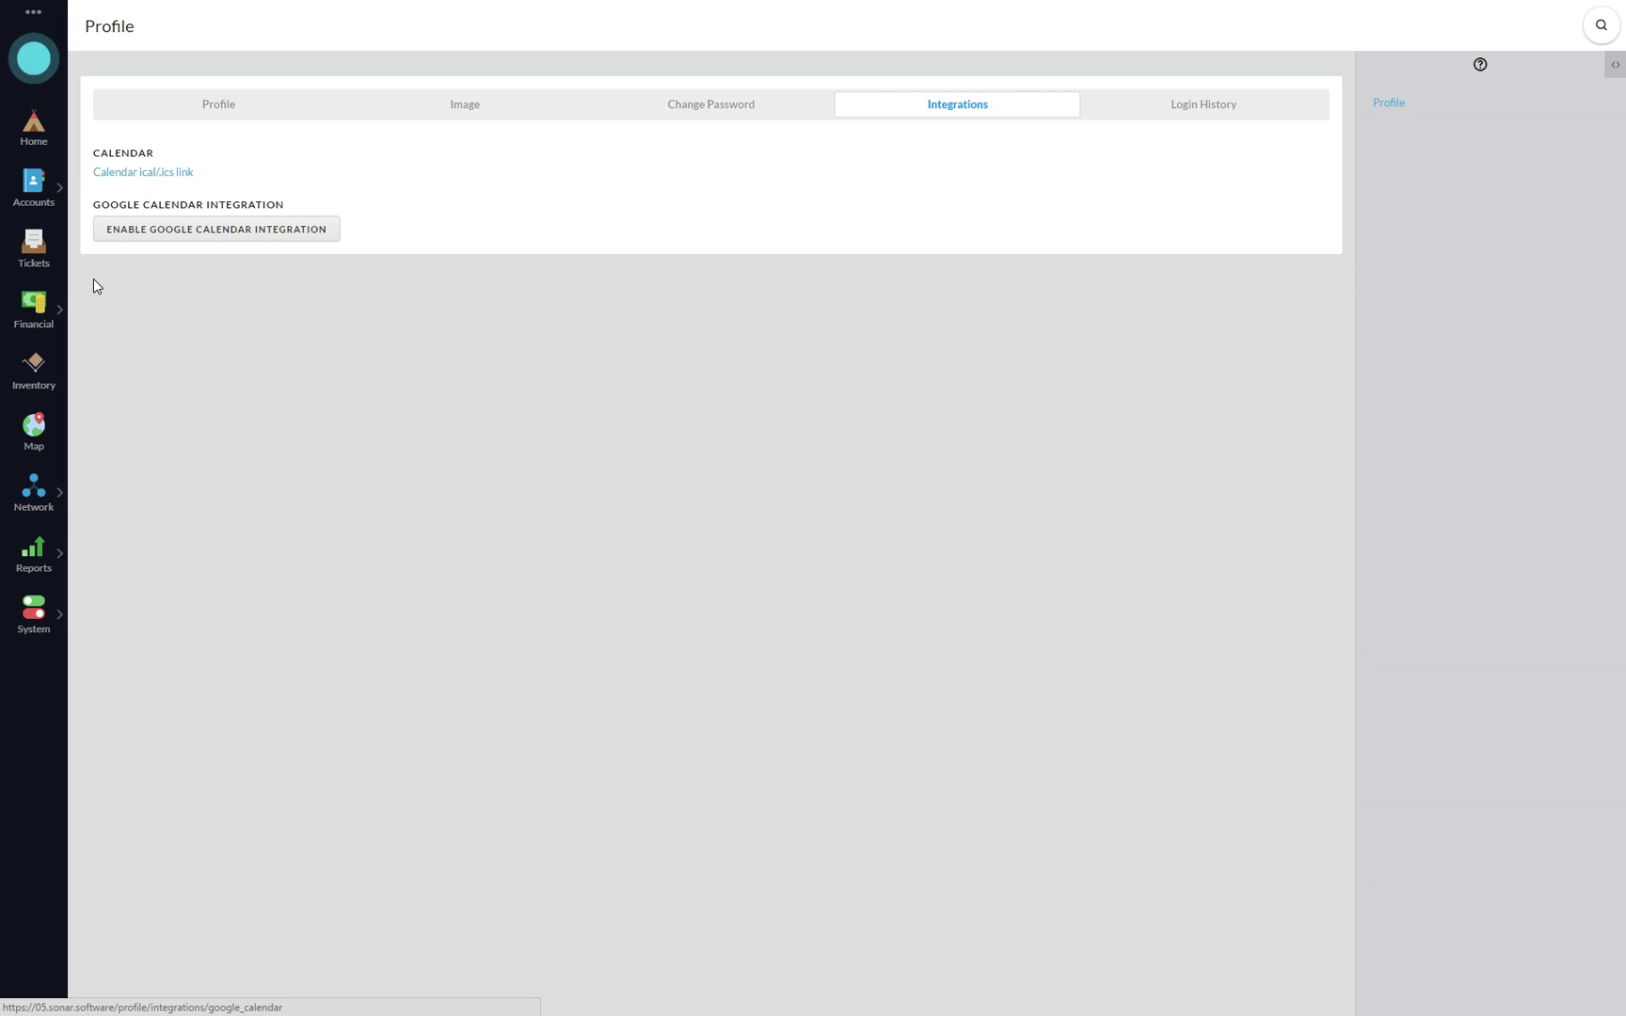
left_click(18, 264)
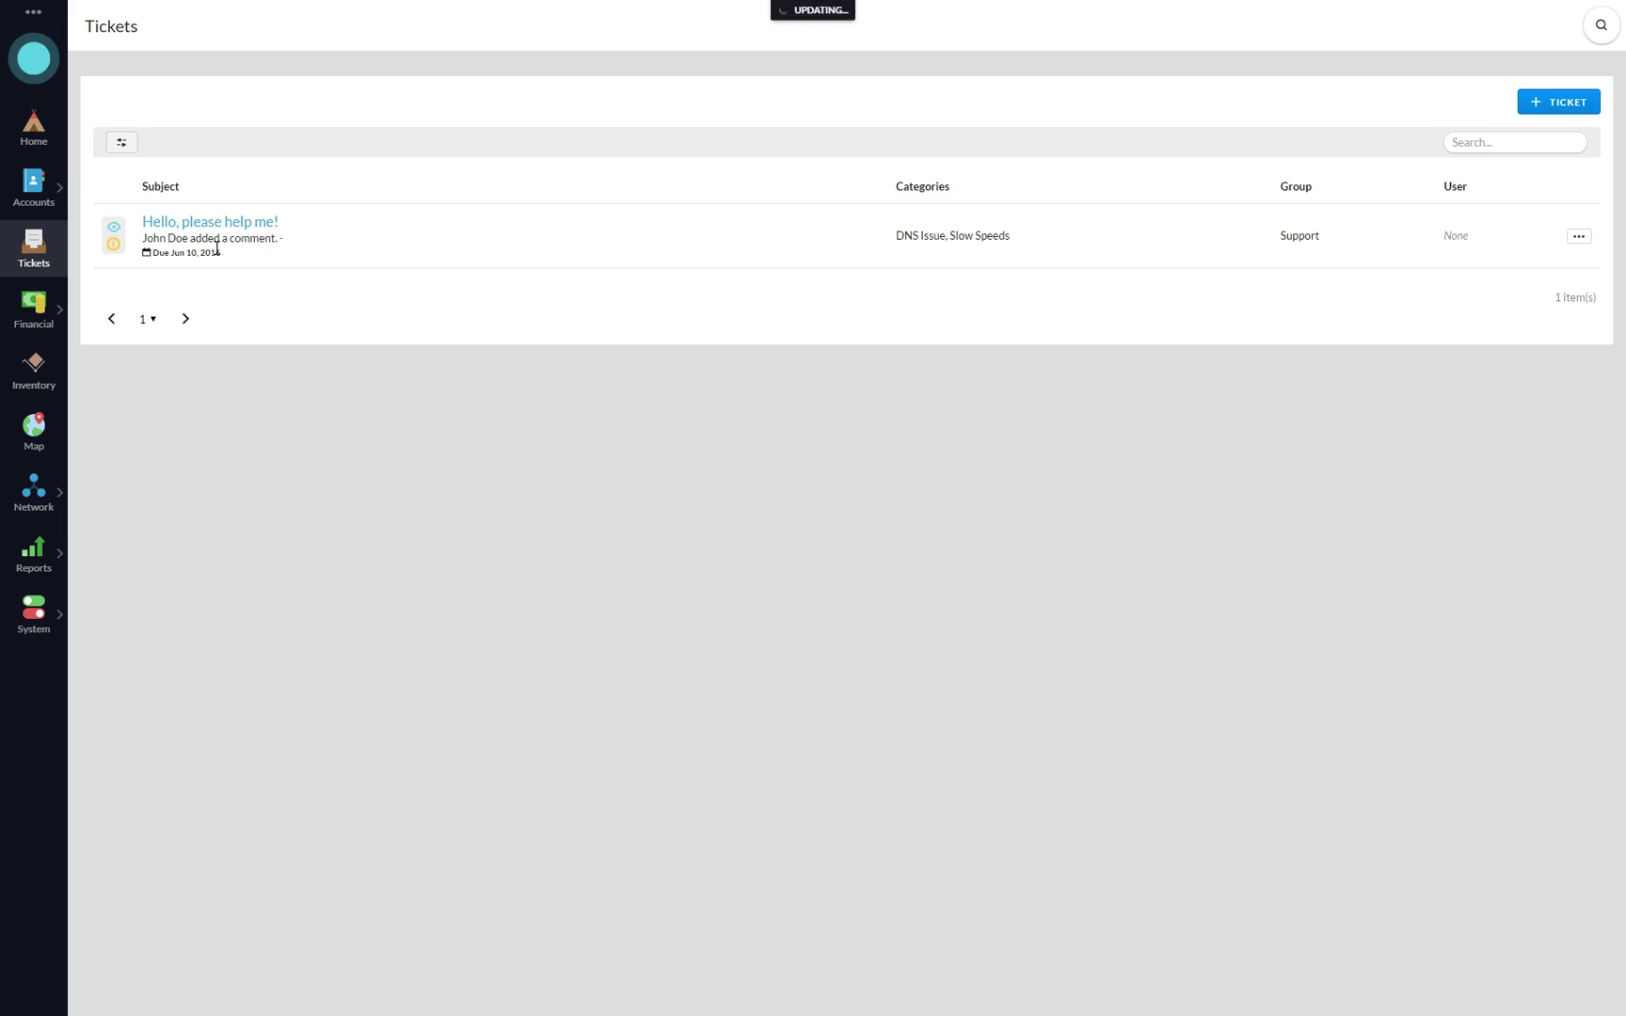
- Open the 'Hello, please help me!' ticket and mark its Deliver mountain dew task complete
left_click(204, 226)
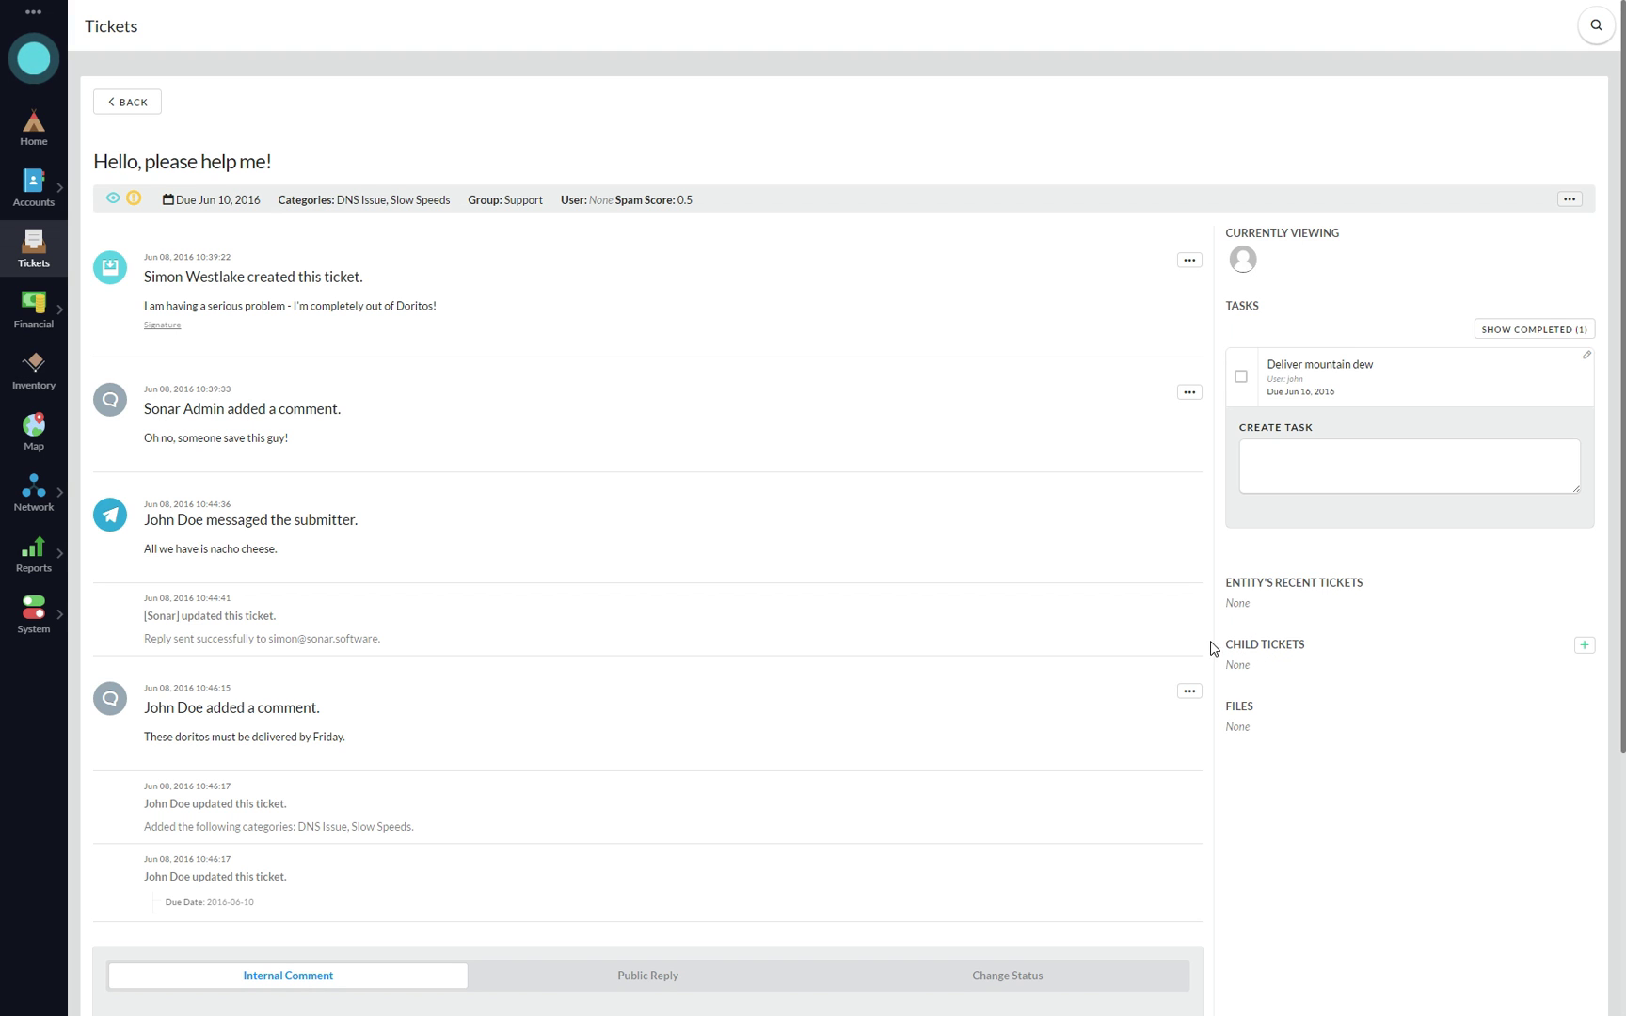
scroll(983, 593, "down", 3)
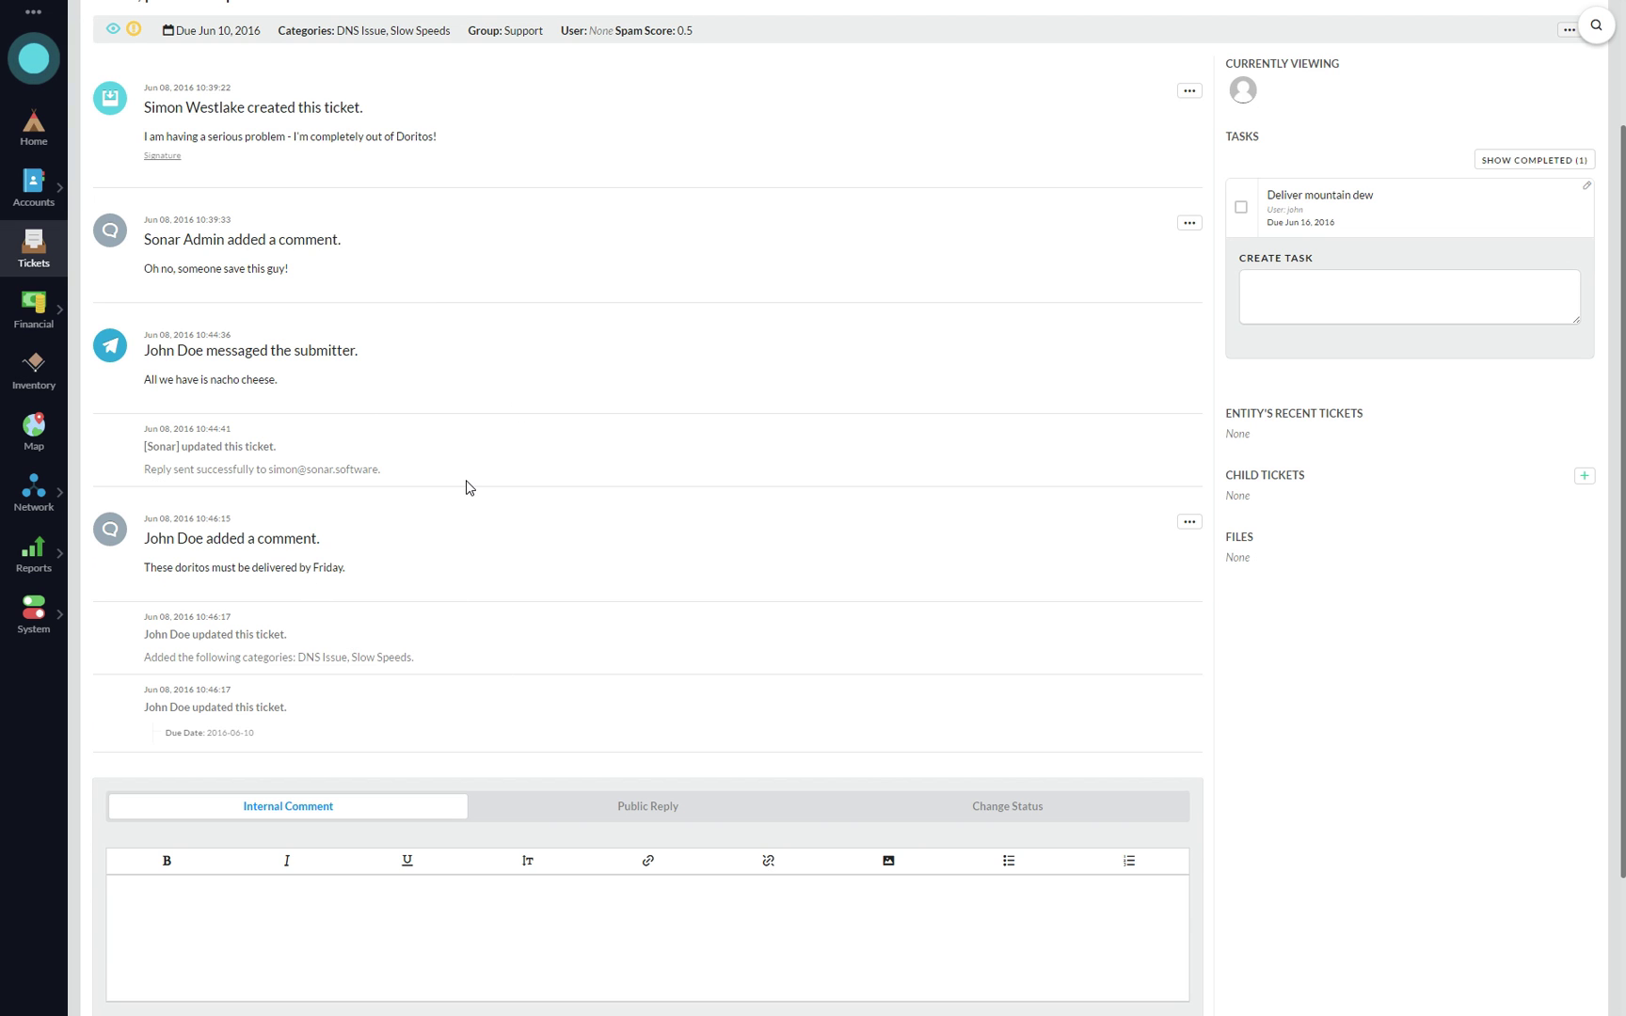
scroll(496, 534, "up", 3)
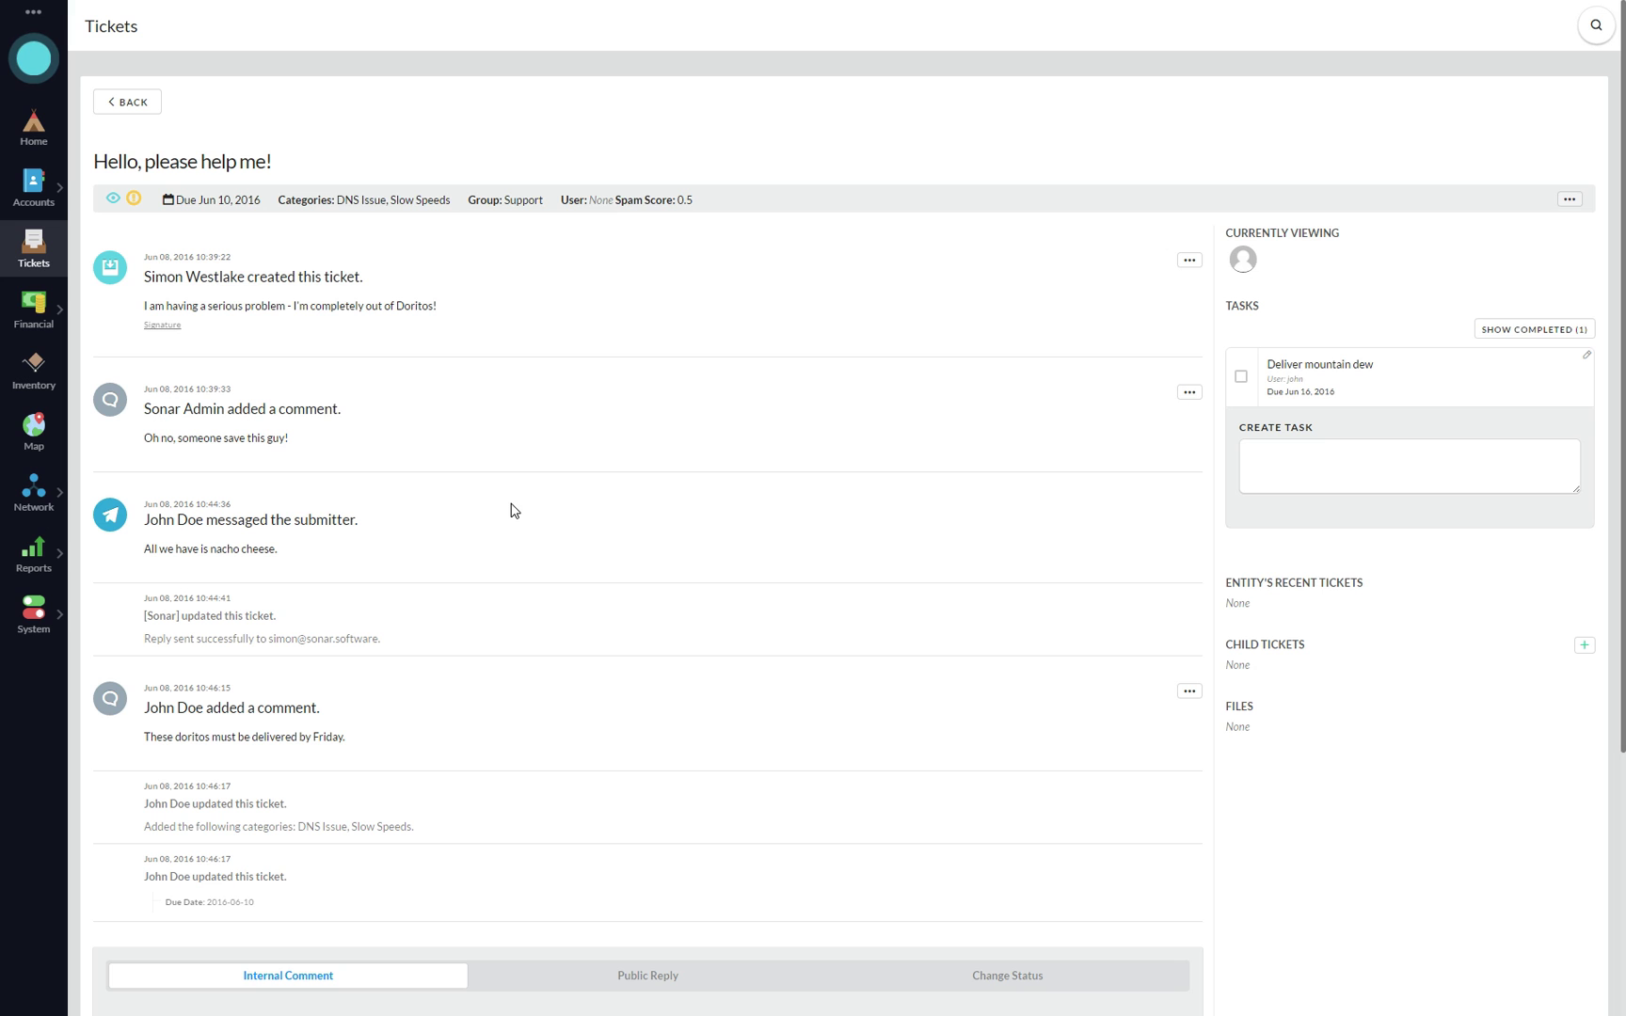
scroll(552, 499, "down", 4)
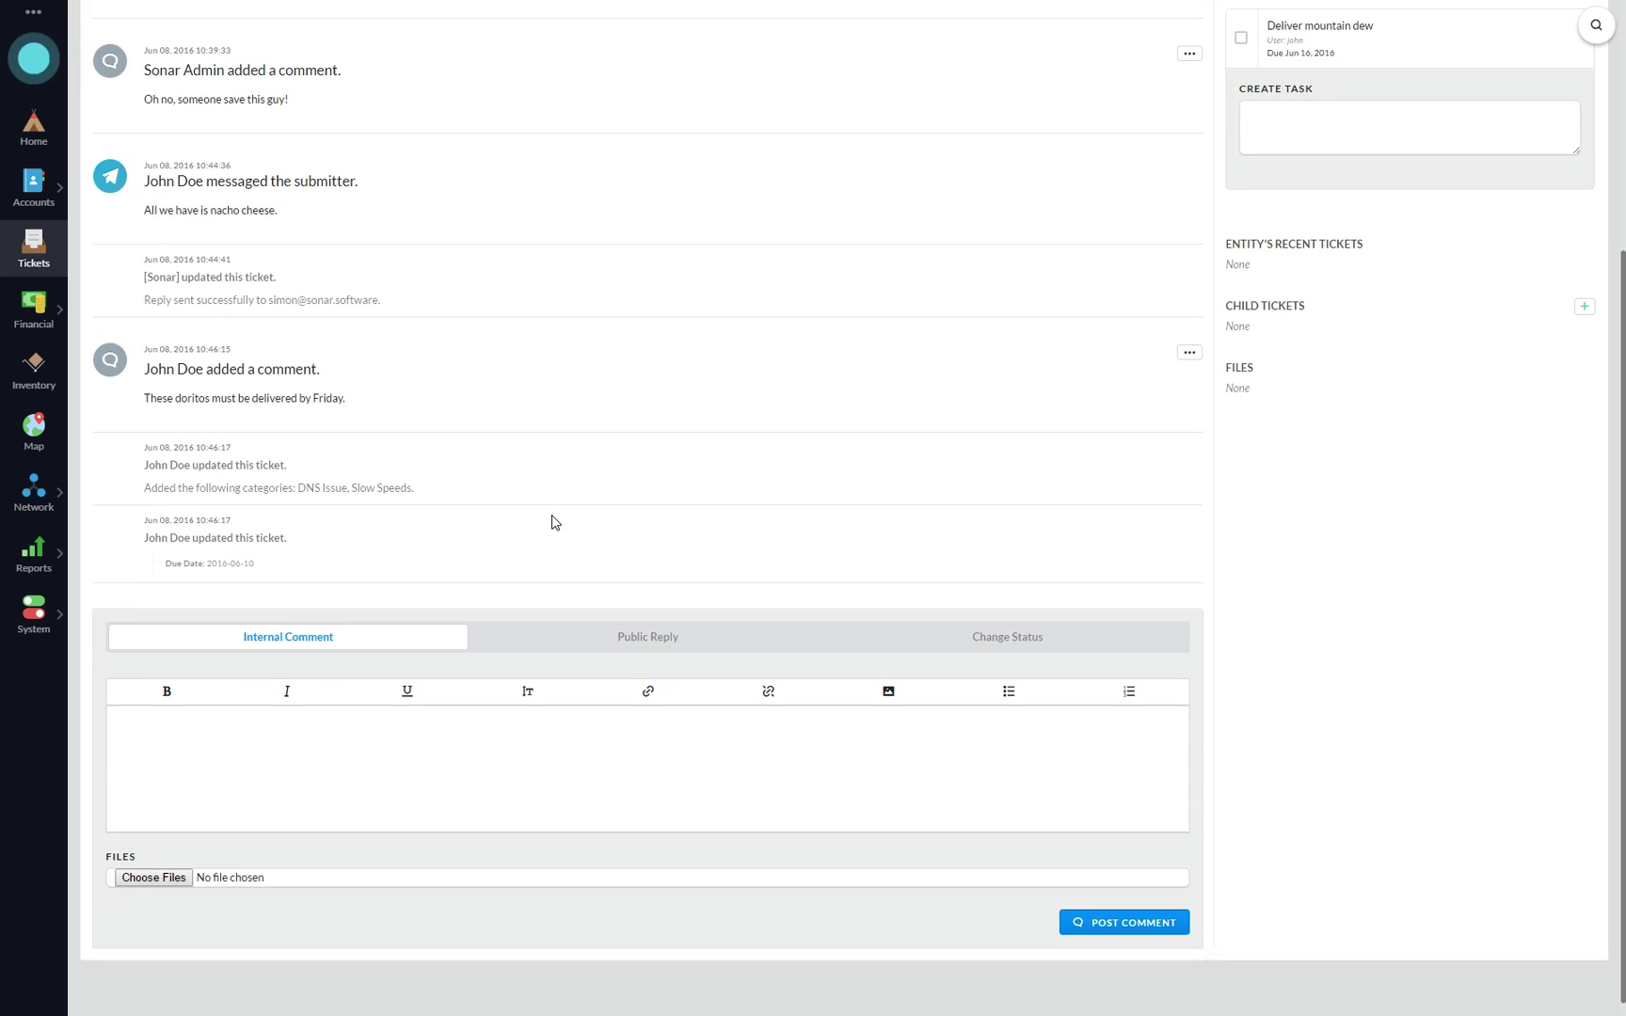
scroll(552, 522, "up", 4)
left_click(1241, 376)
- Start a public reply and bring up the Change Status options
scroll(726, 545, "down", 4)
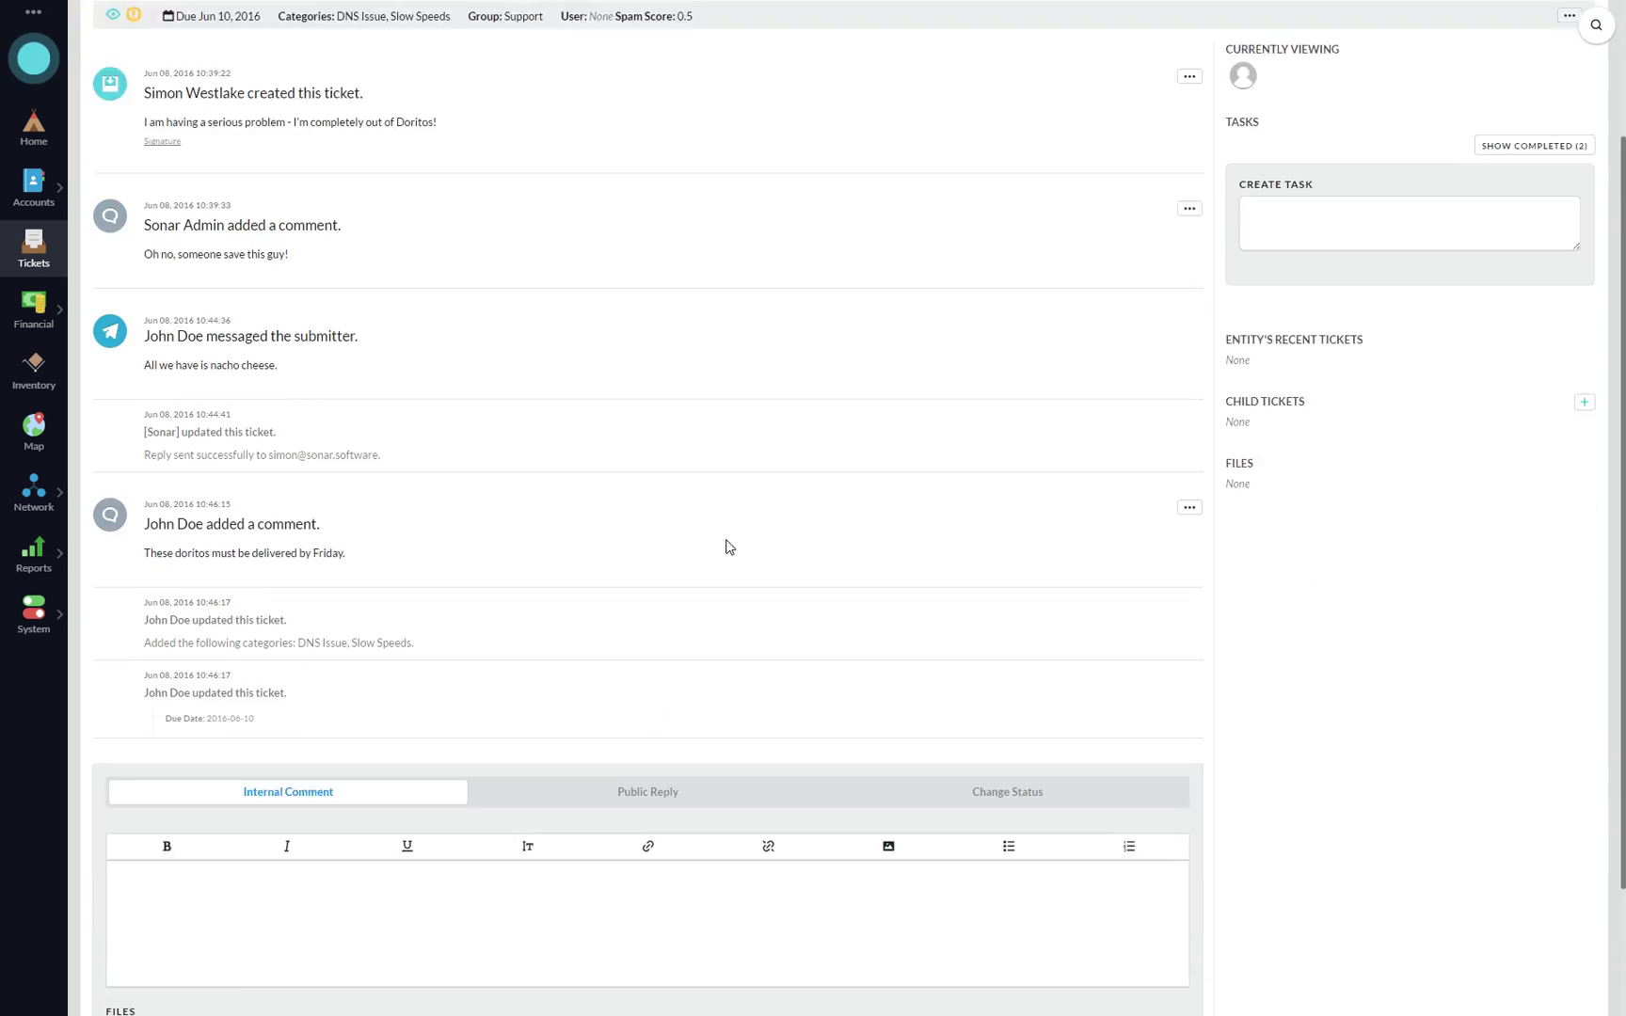
left_click(610, 636)
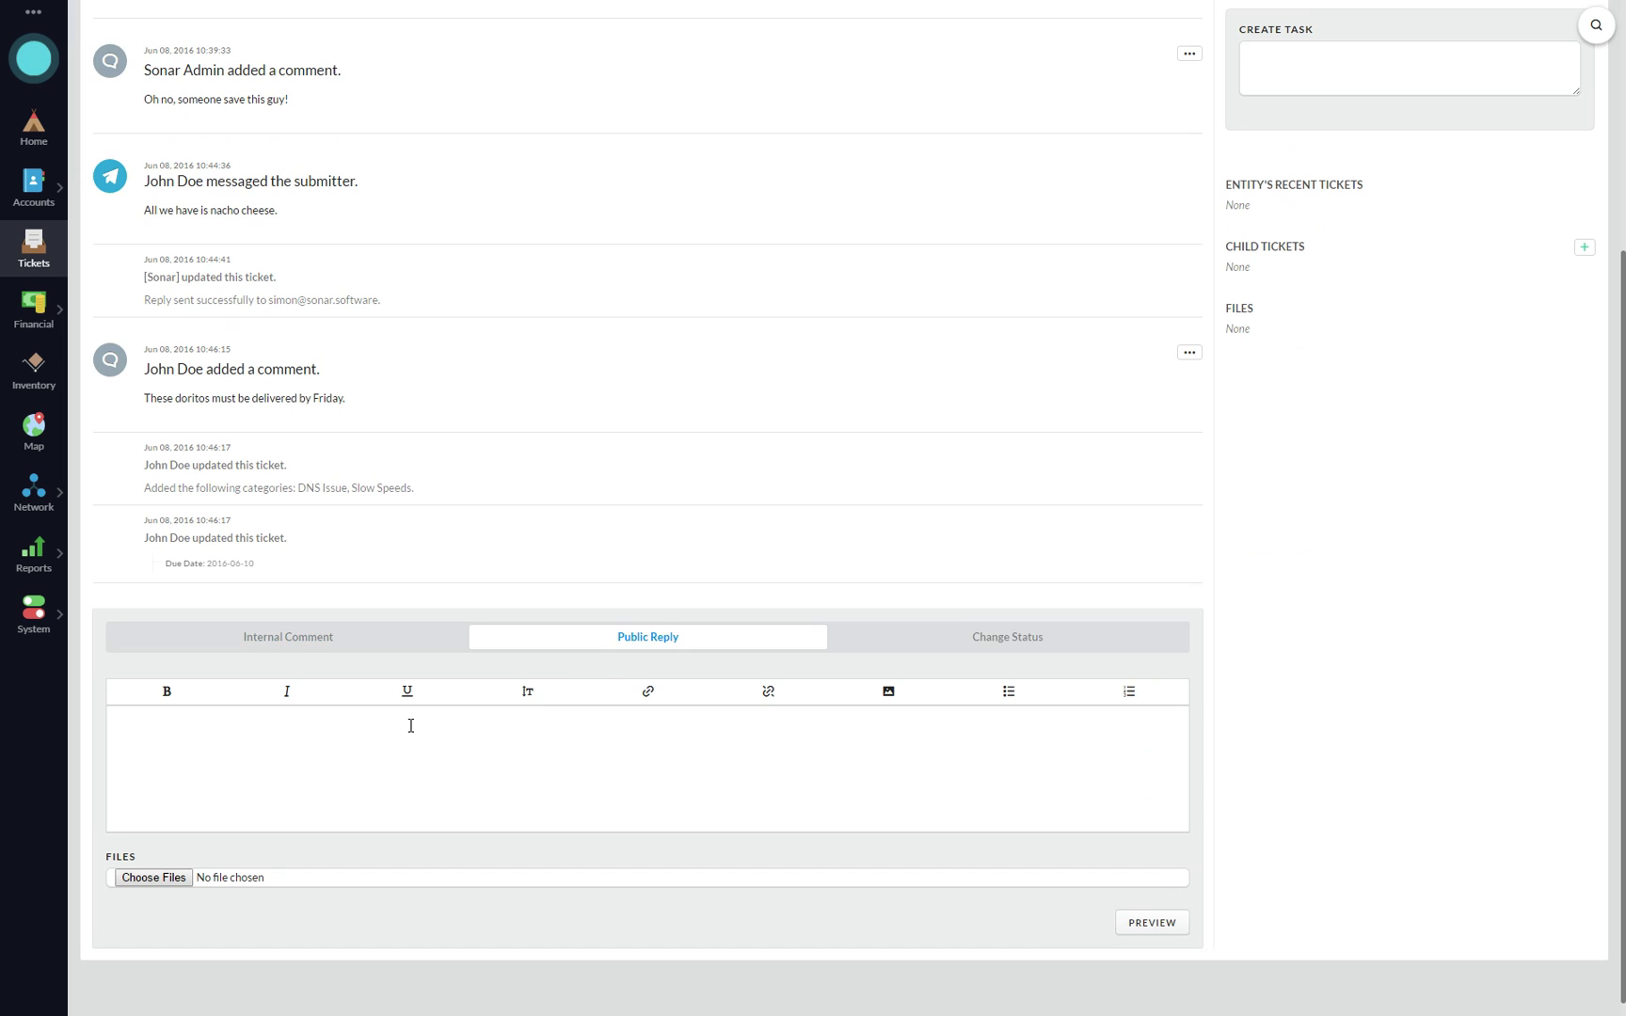
left_click(1009, 637)
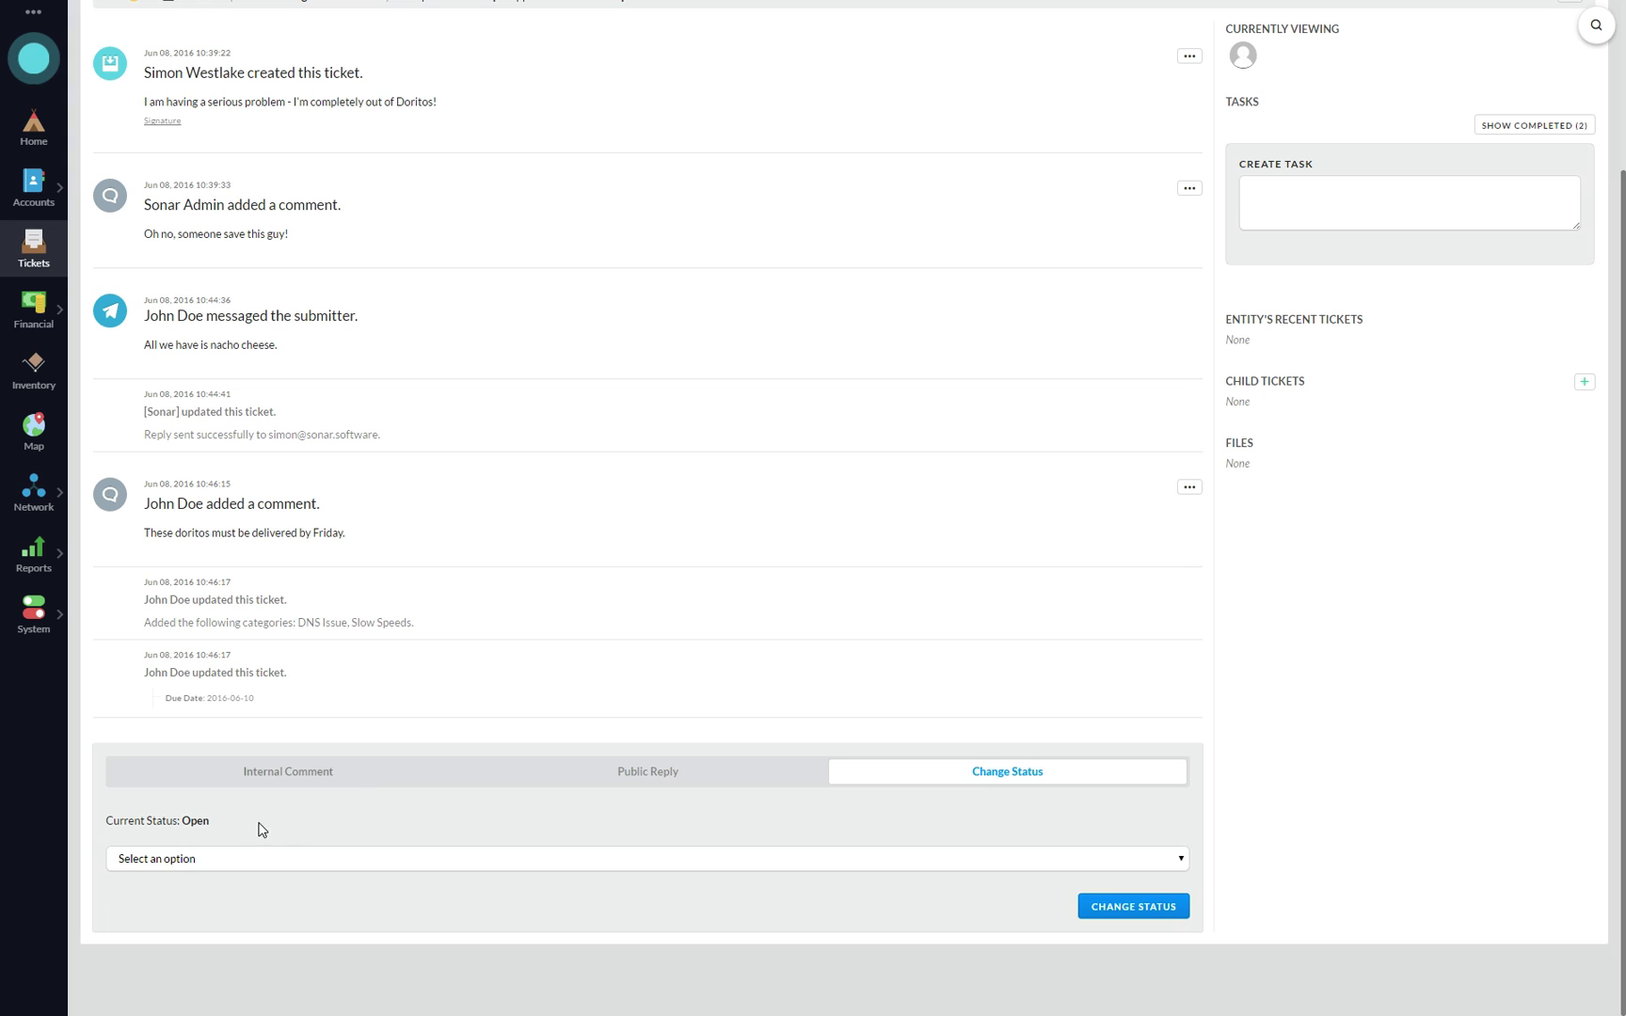
- Change the 'Hello, please help me!' ticket status to Closed and go back to the ticket list
left_click(233, 858)
left_click(175, 908)
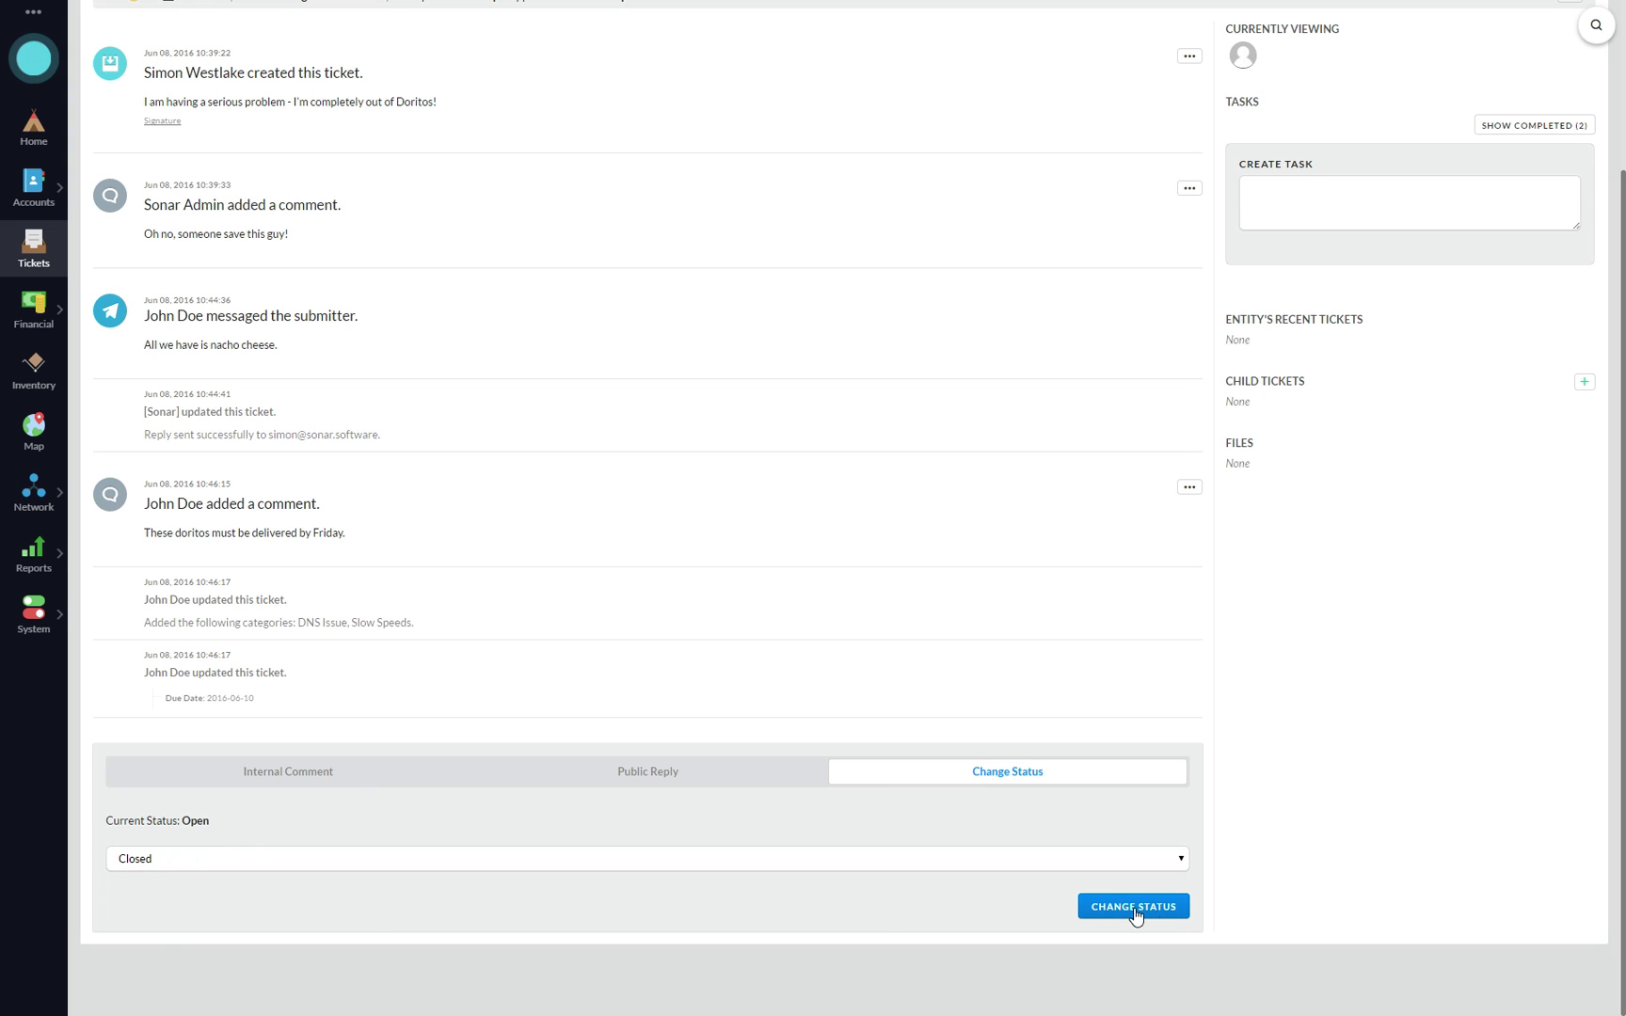
left_click(1120, 906)
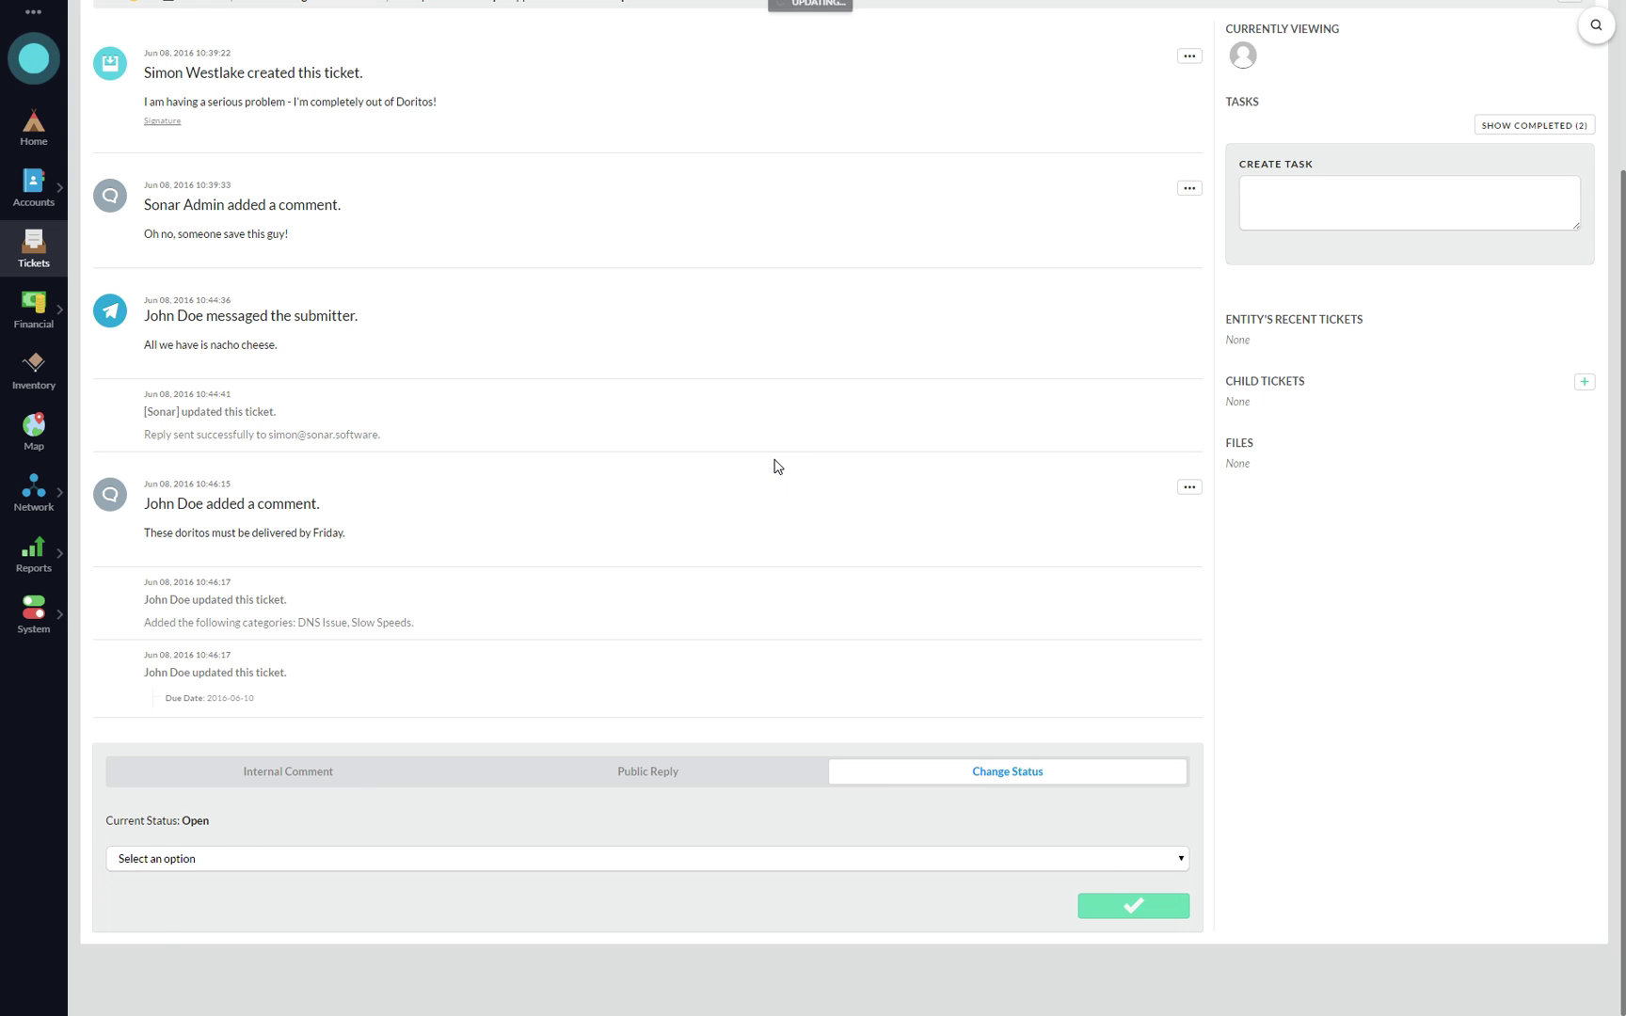
scroll(450, 435, "up", 10)
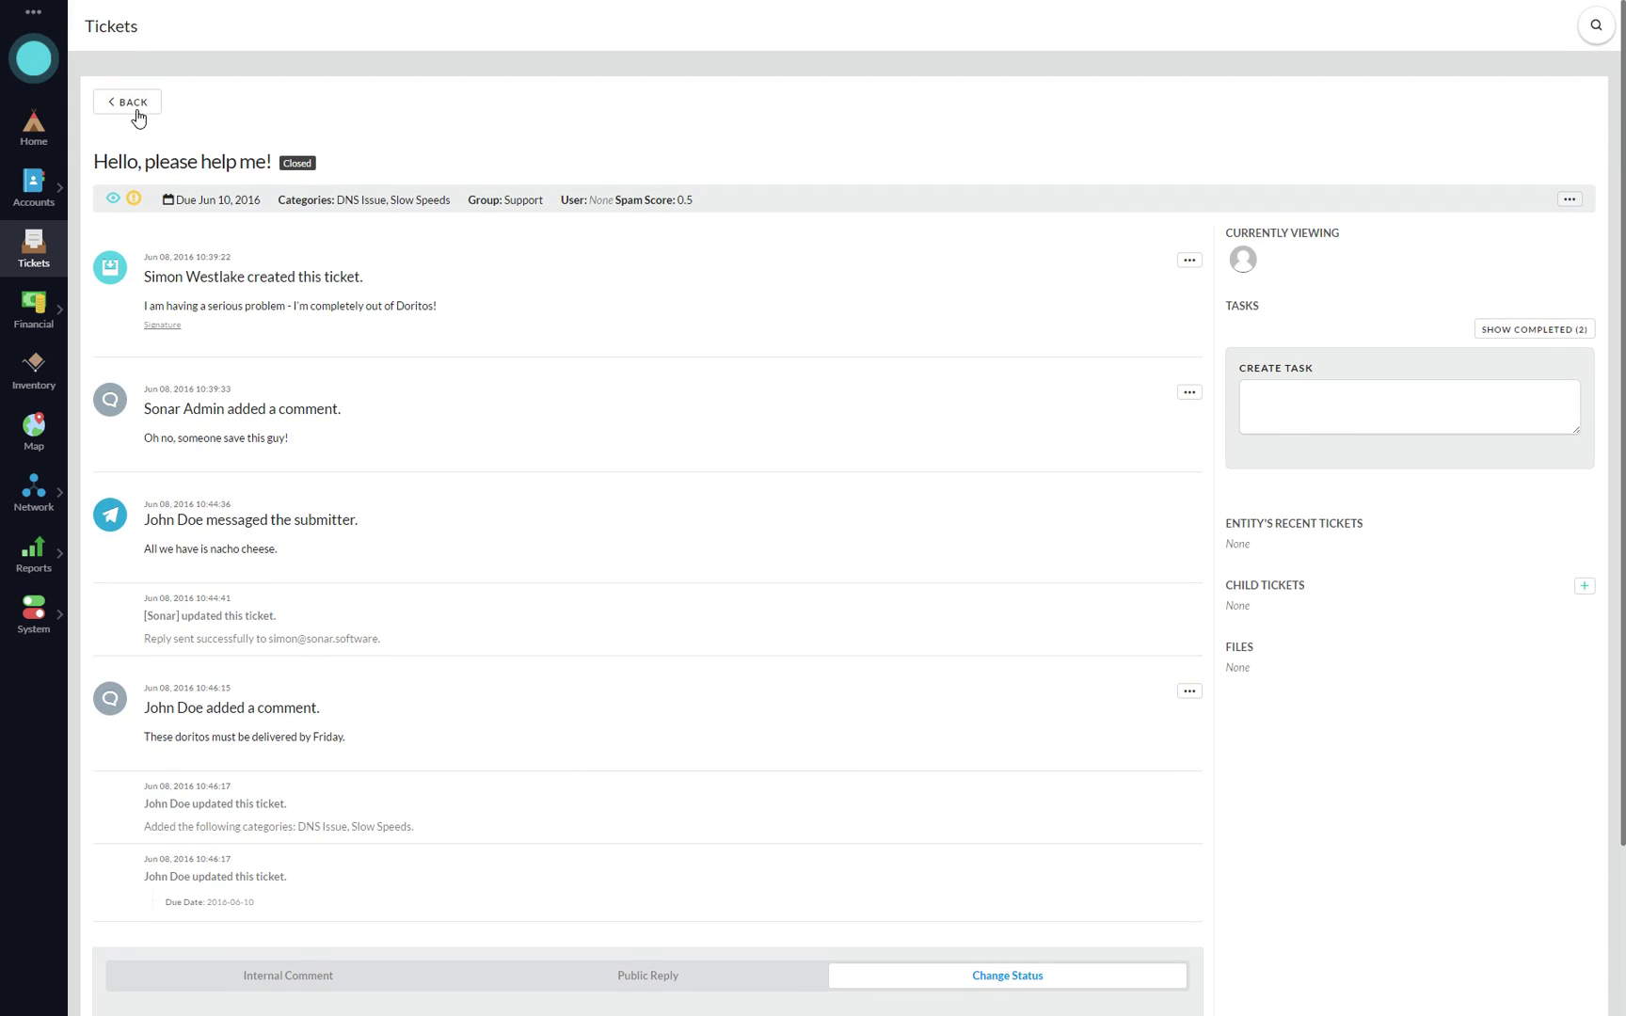
left_click(135, 113)
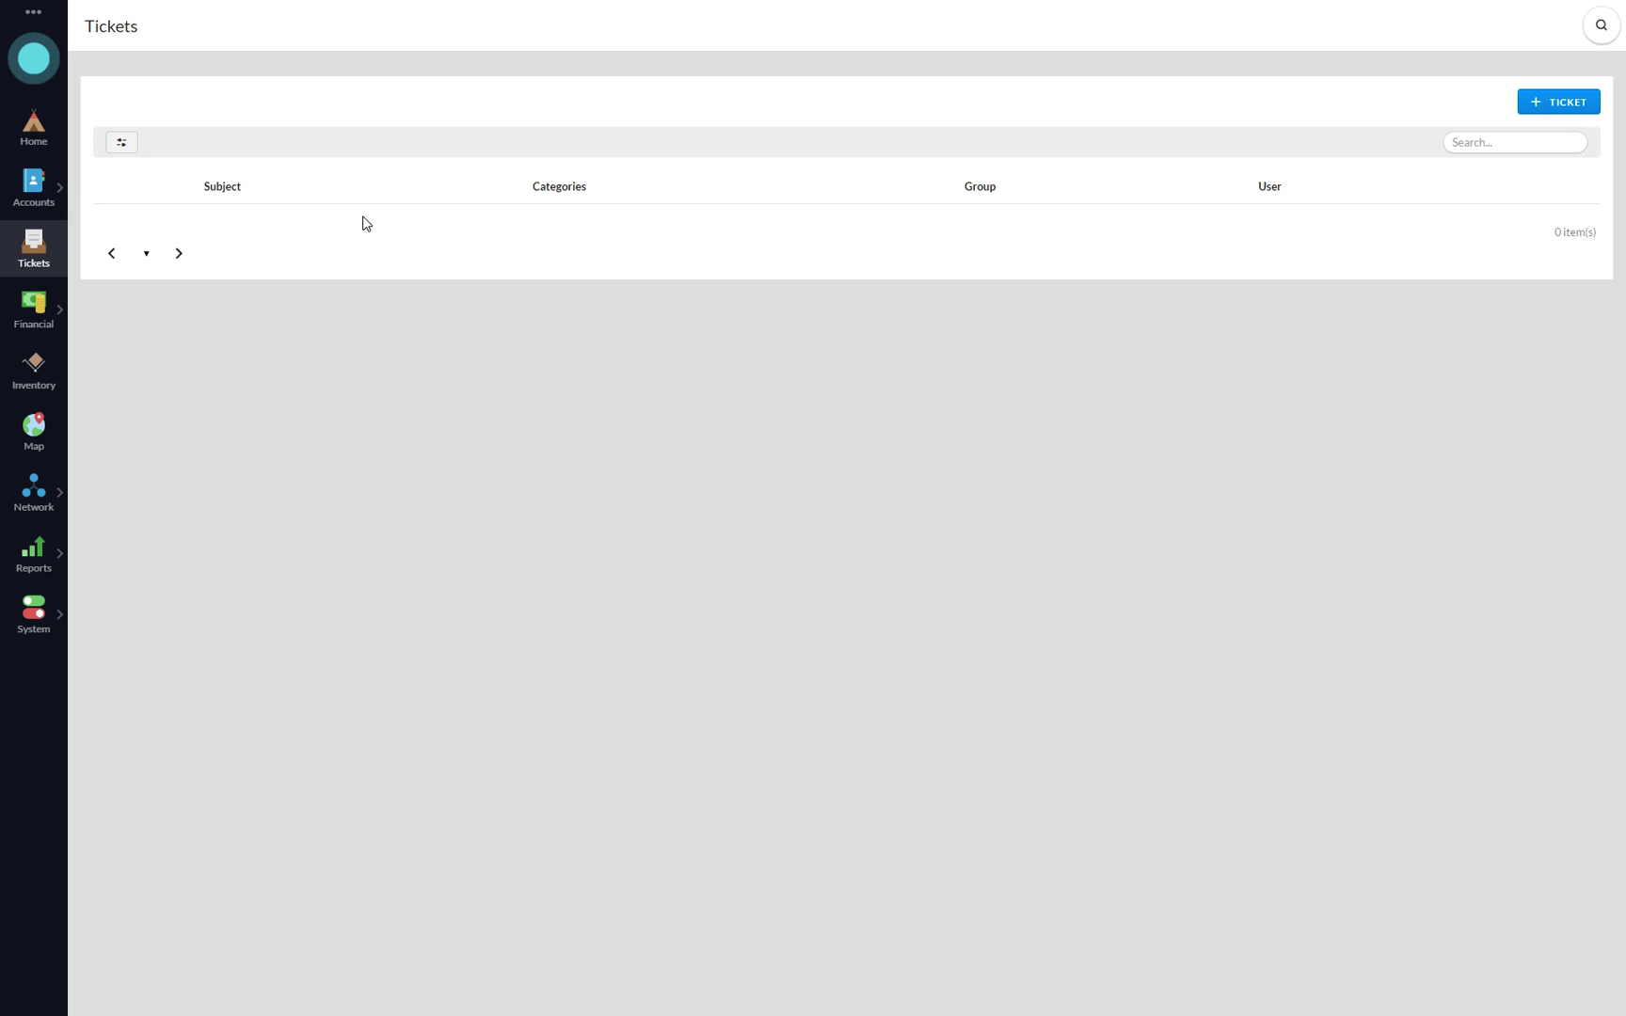
- Start a new public ticket sent from the Support address
left_click(1532, 106)
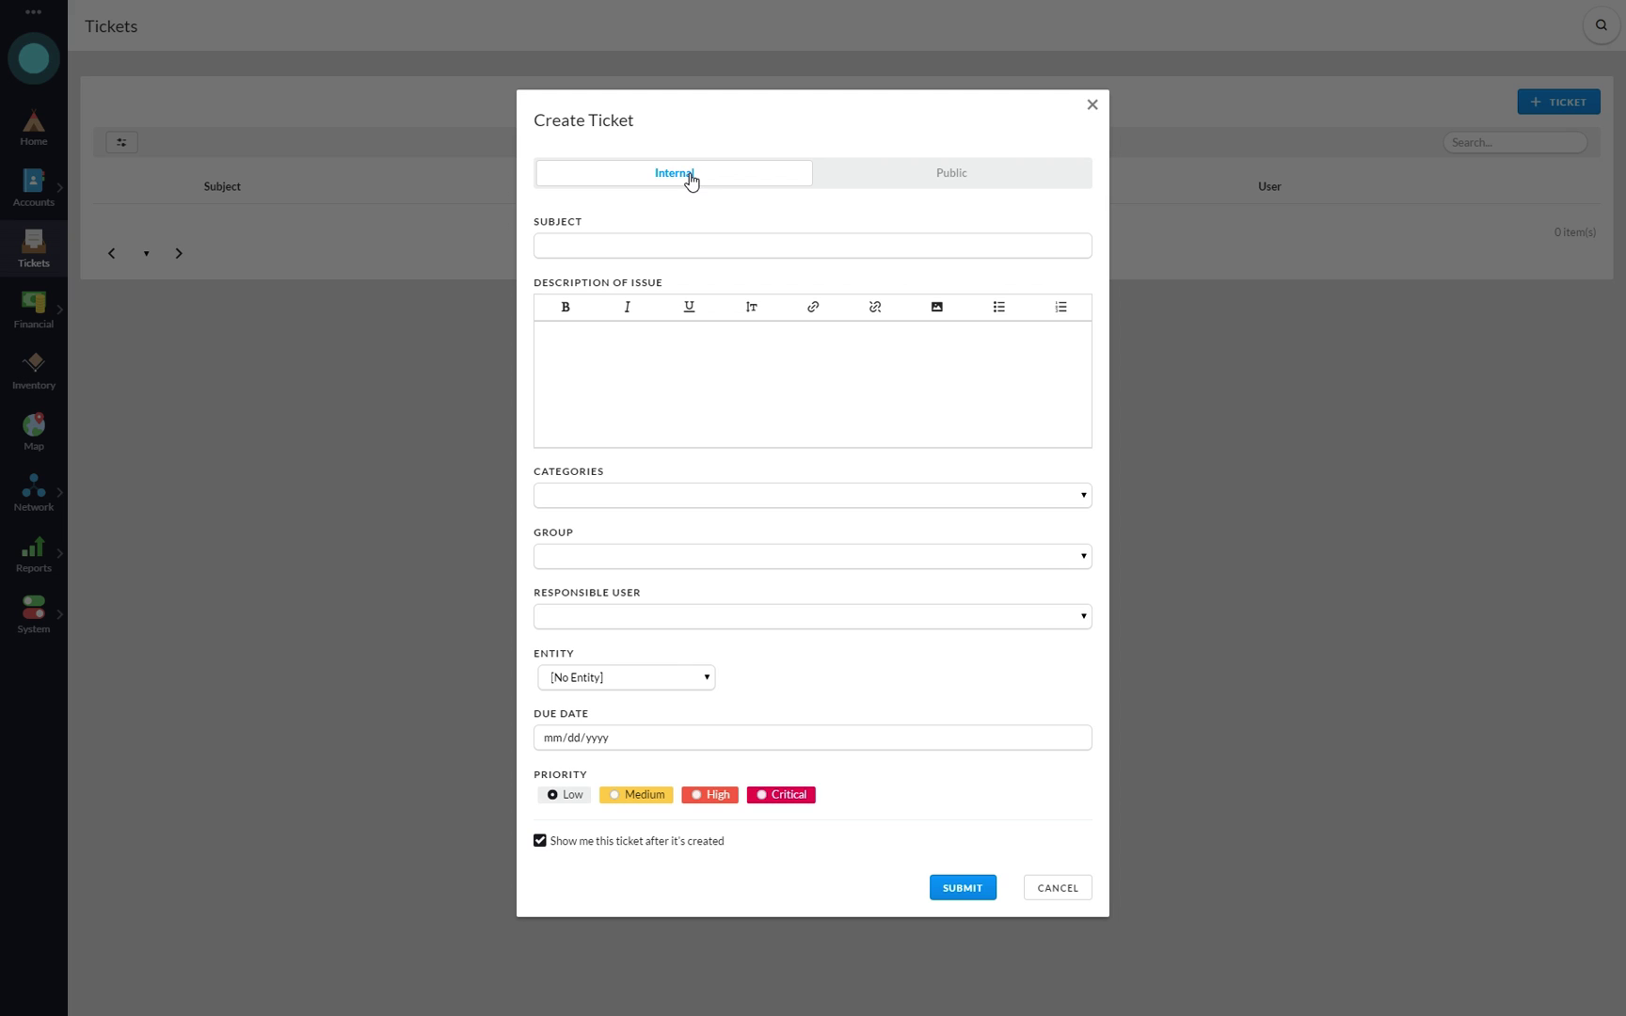
left_click(948, 180)
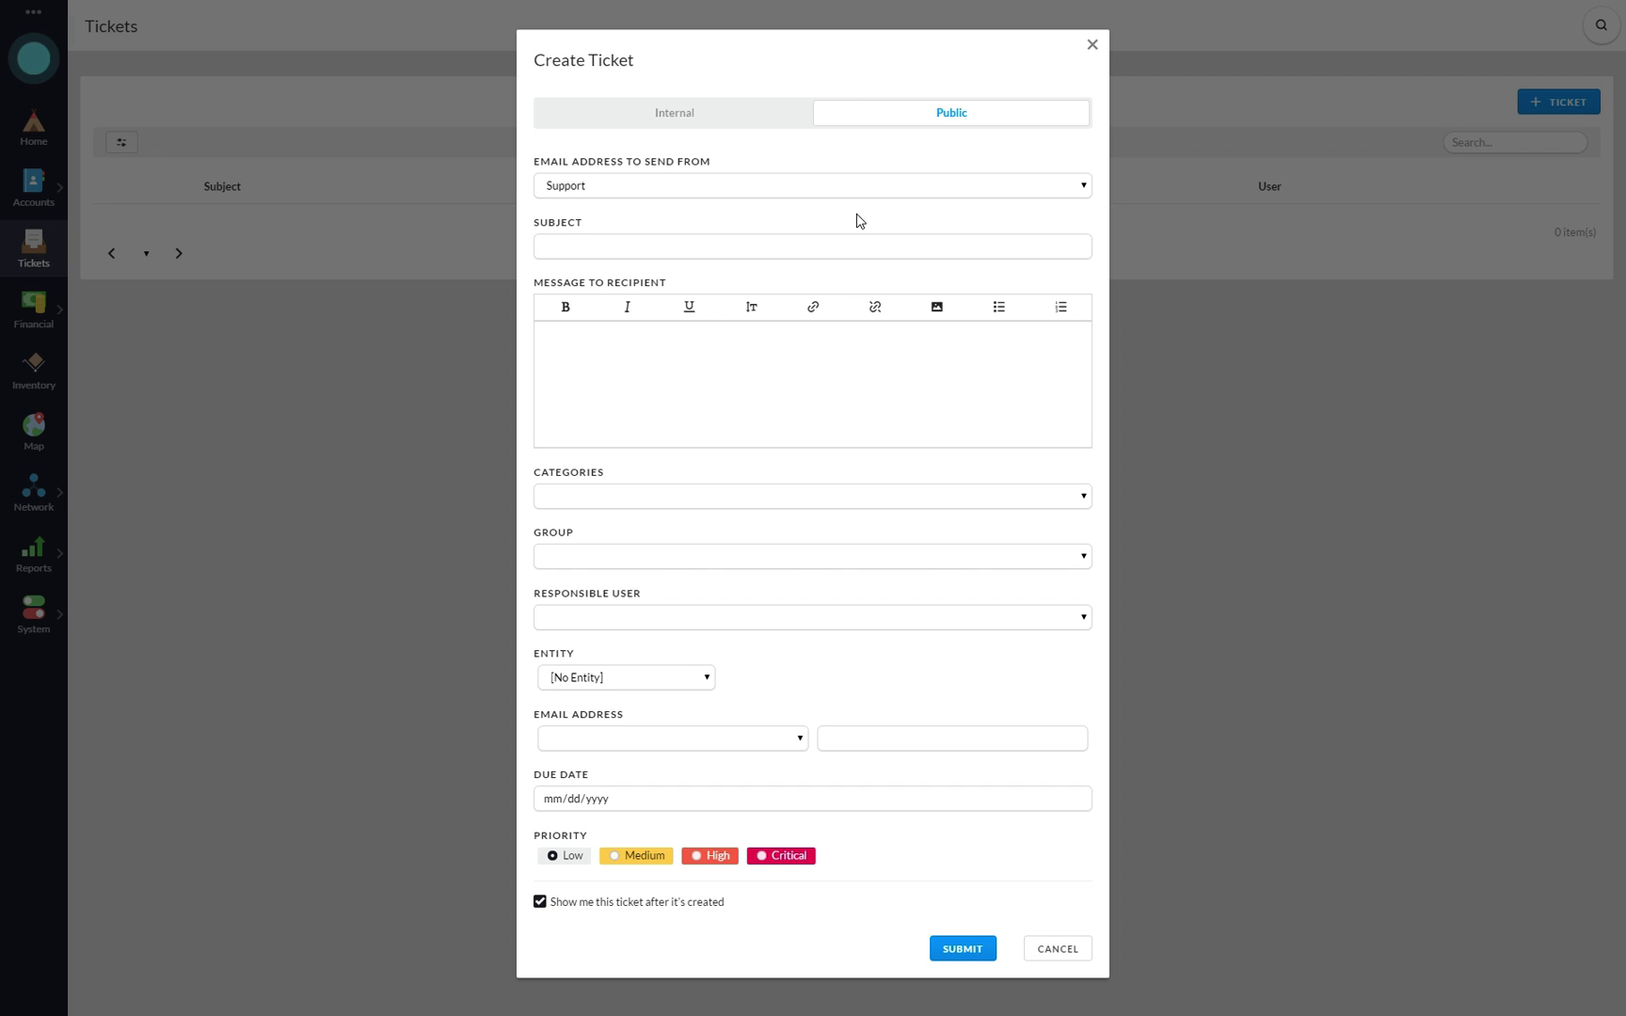
left_click(612, 188)
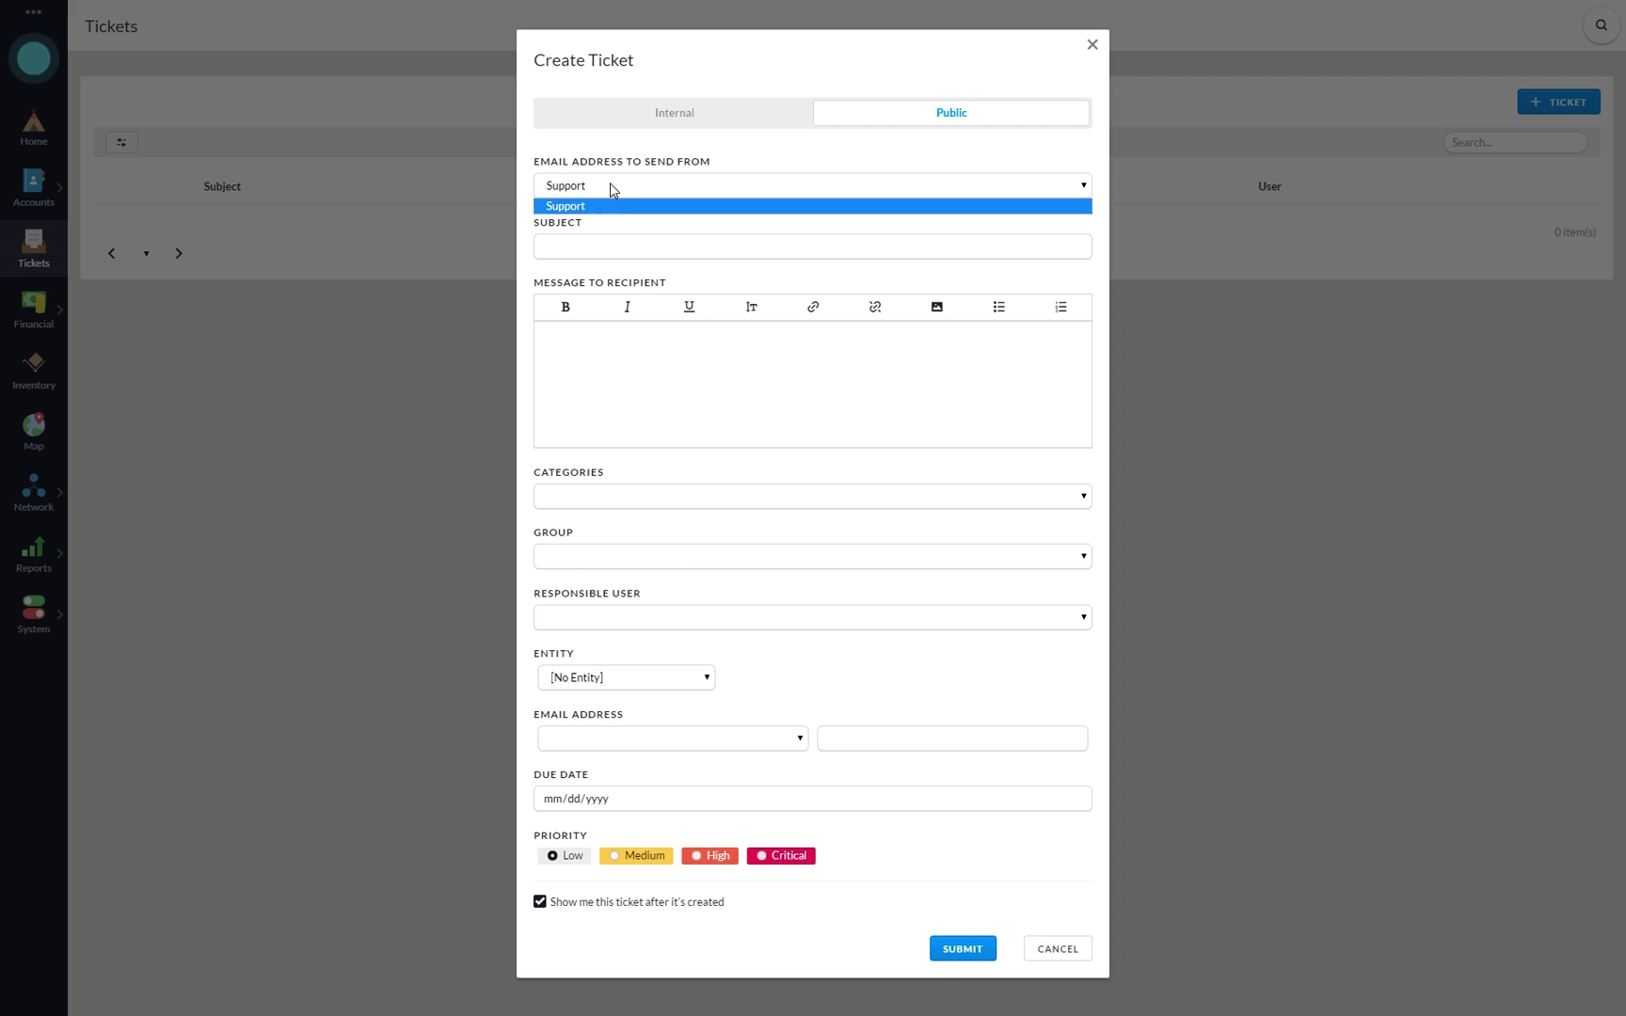
left_click(610, 186)
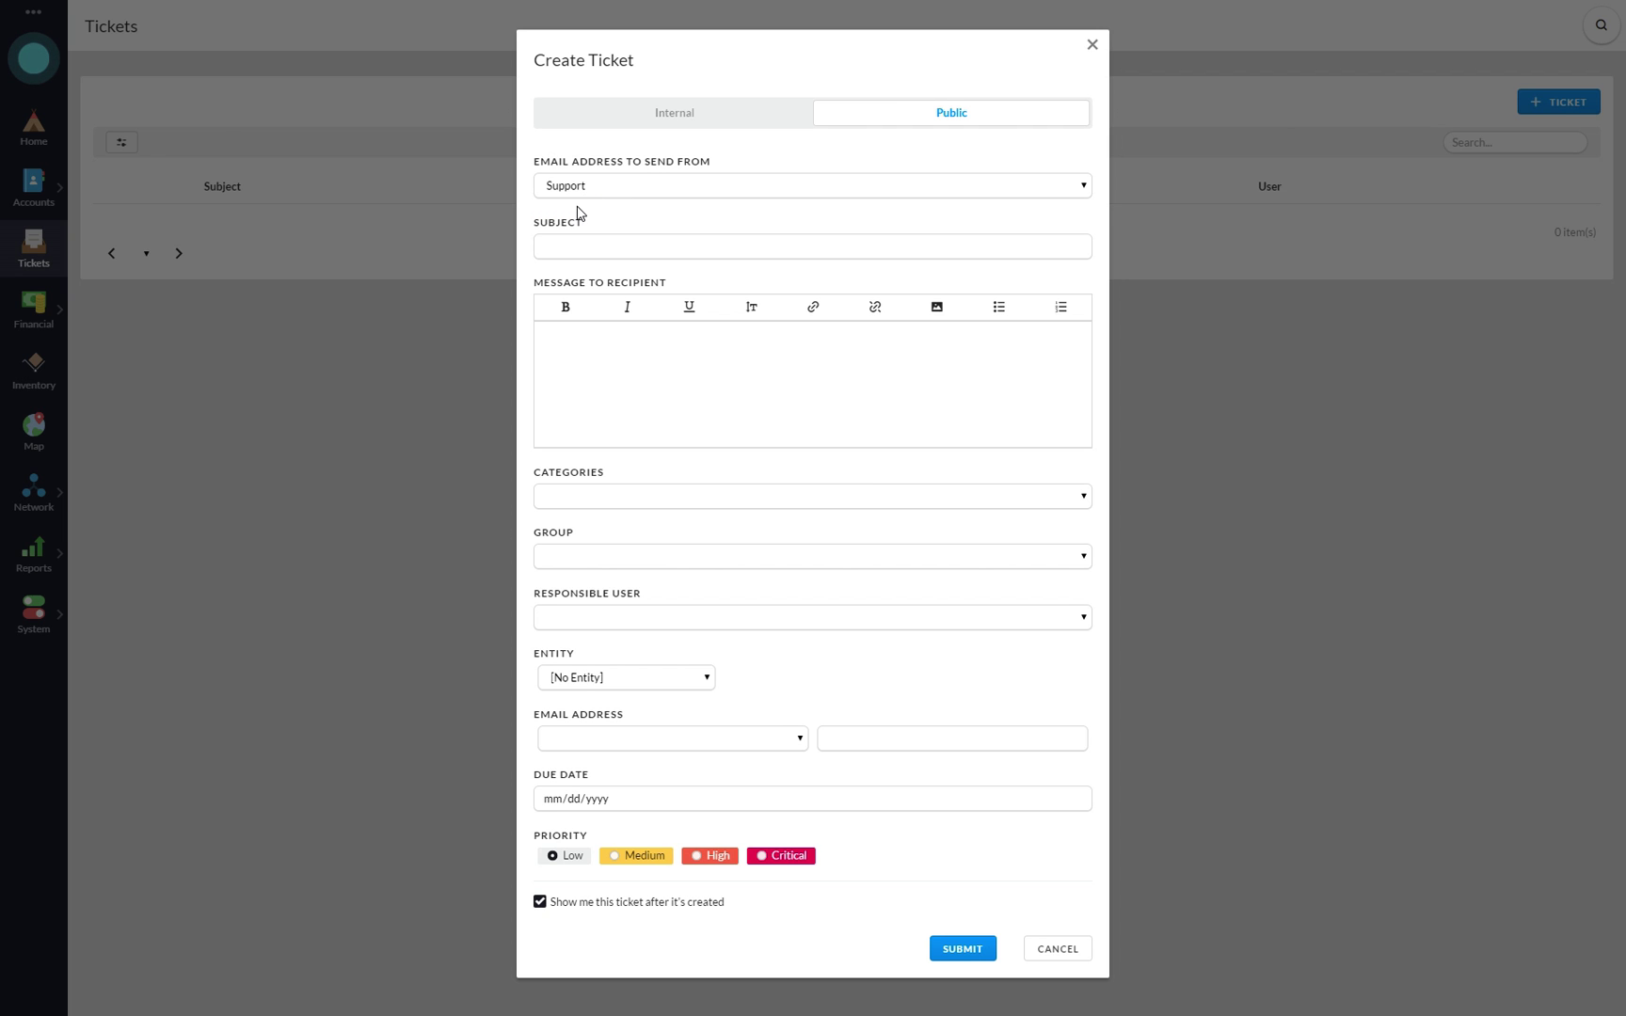
left_click(591, 185)
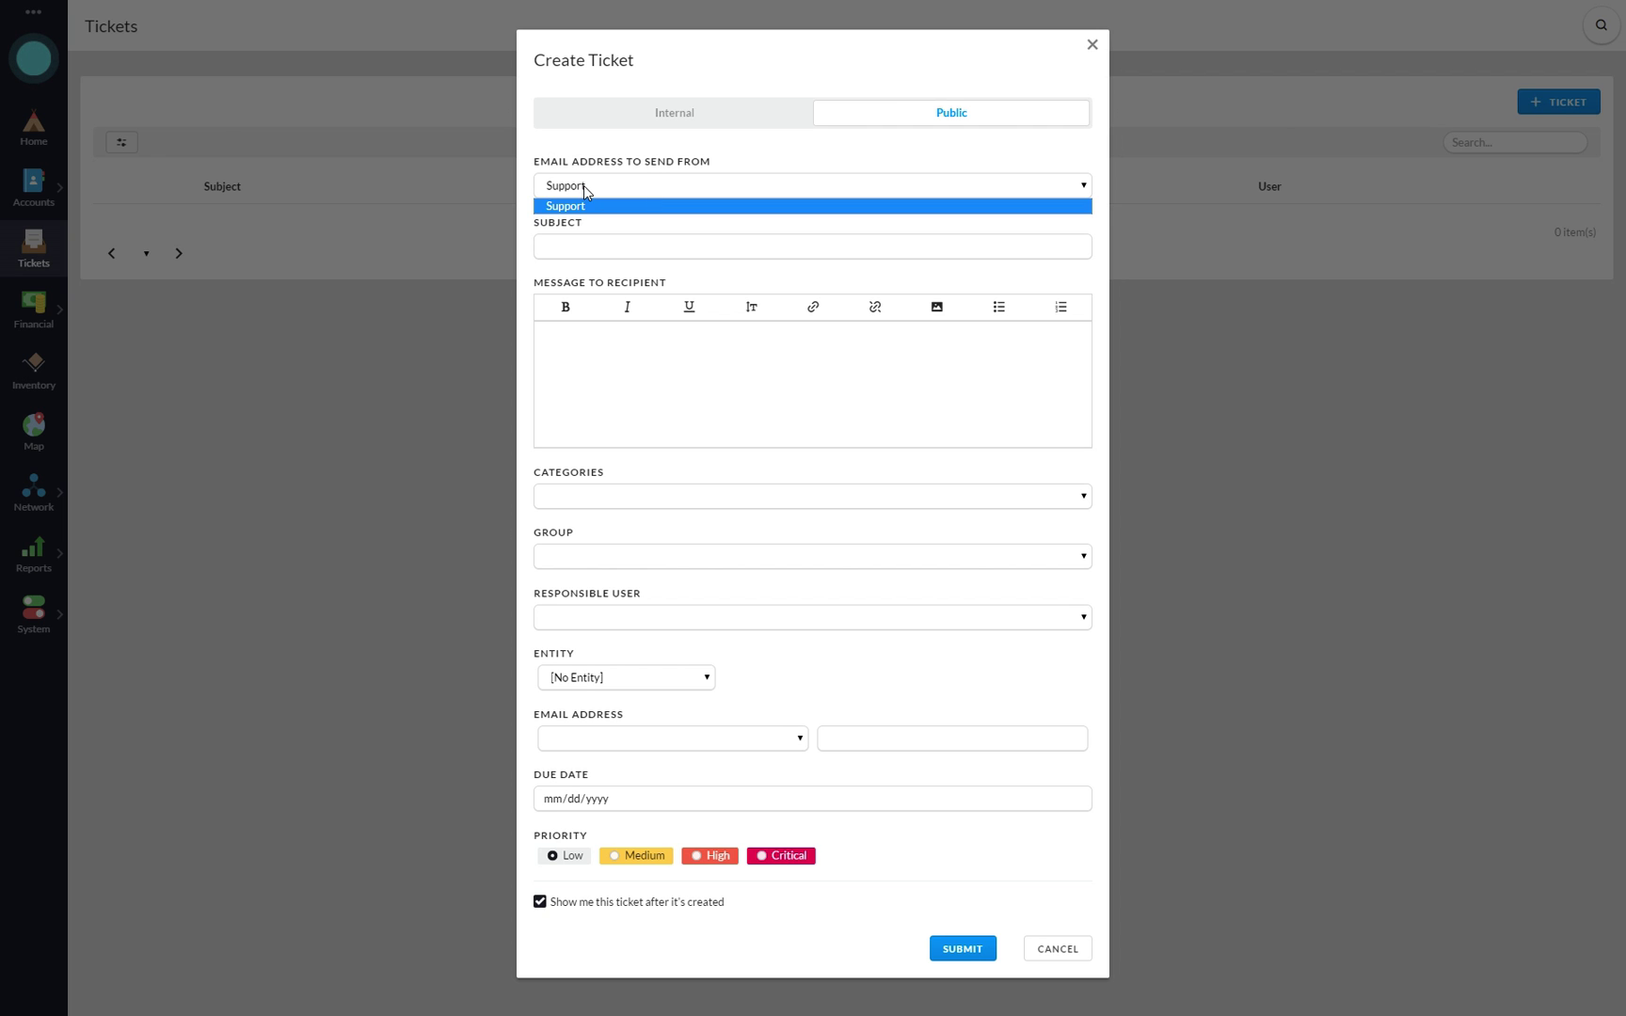
left_click(583, 185)
- Enter subject 'Regarding your DNS issue' and a message saying the requested A record was modified
left_click(606, 247)
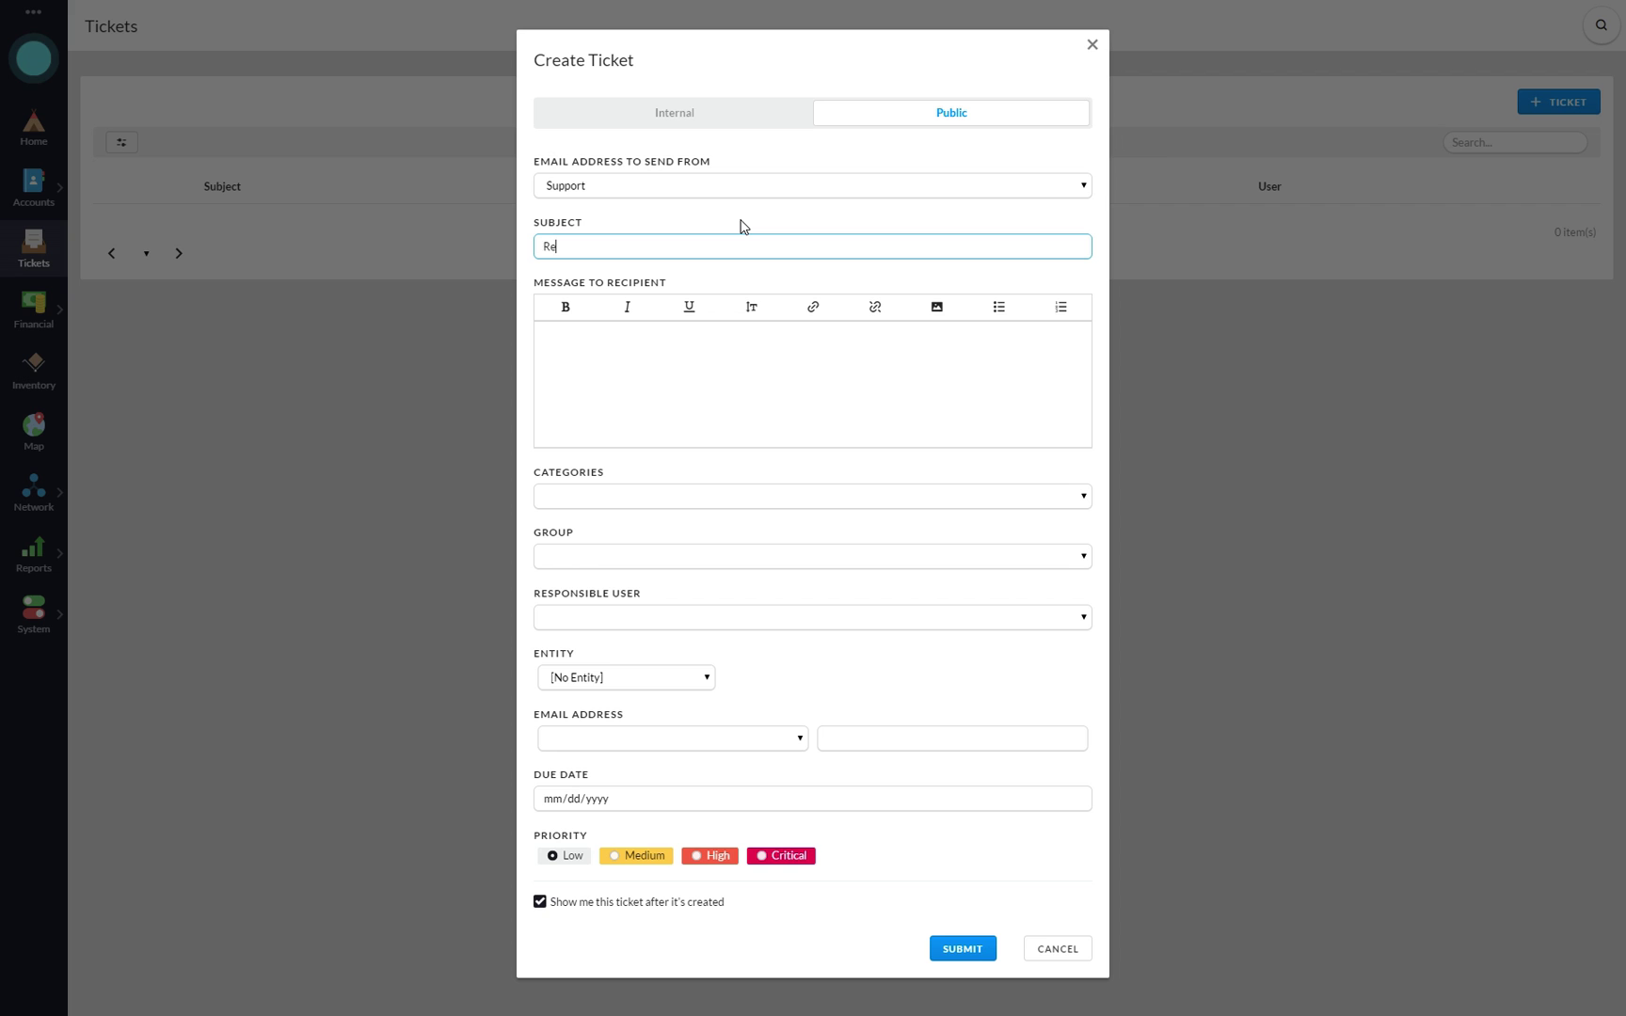
type("Regarding your DNS issue")
left_click(679, 364)
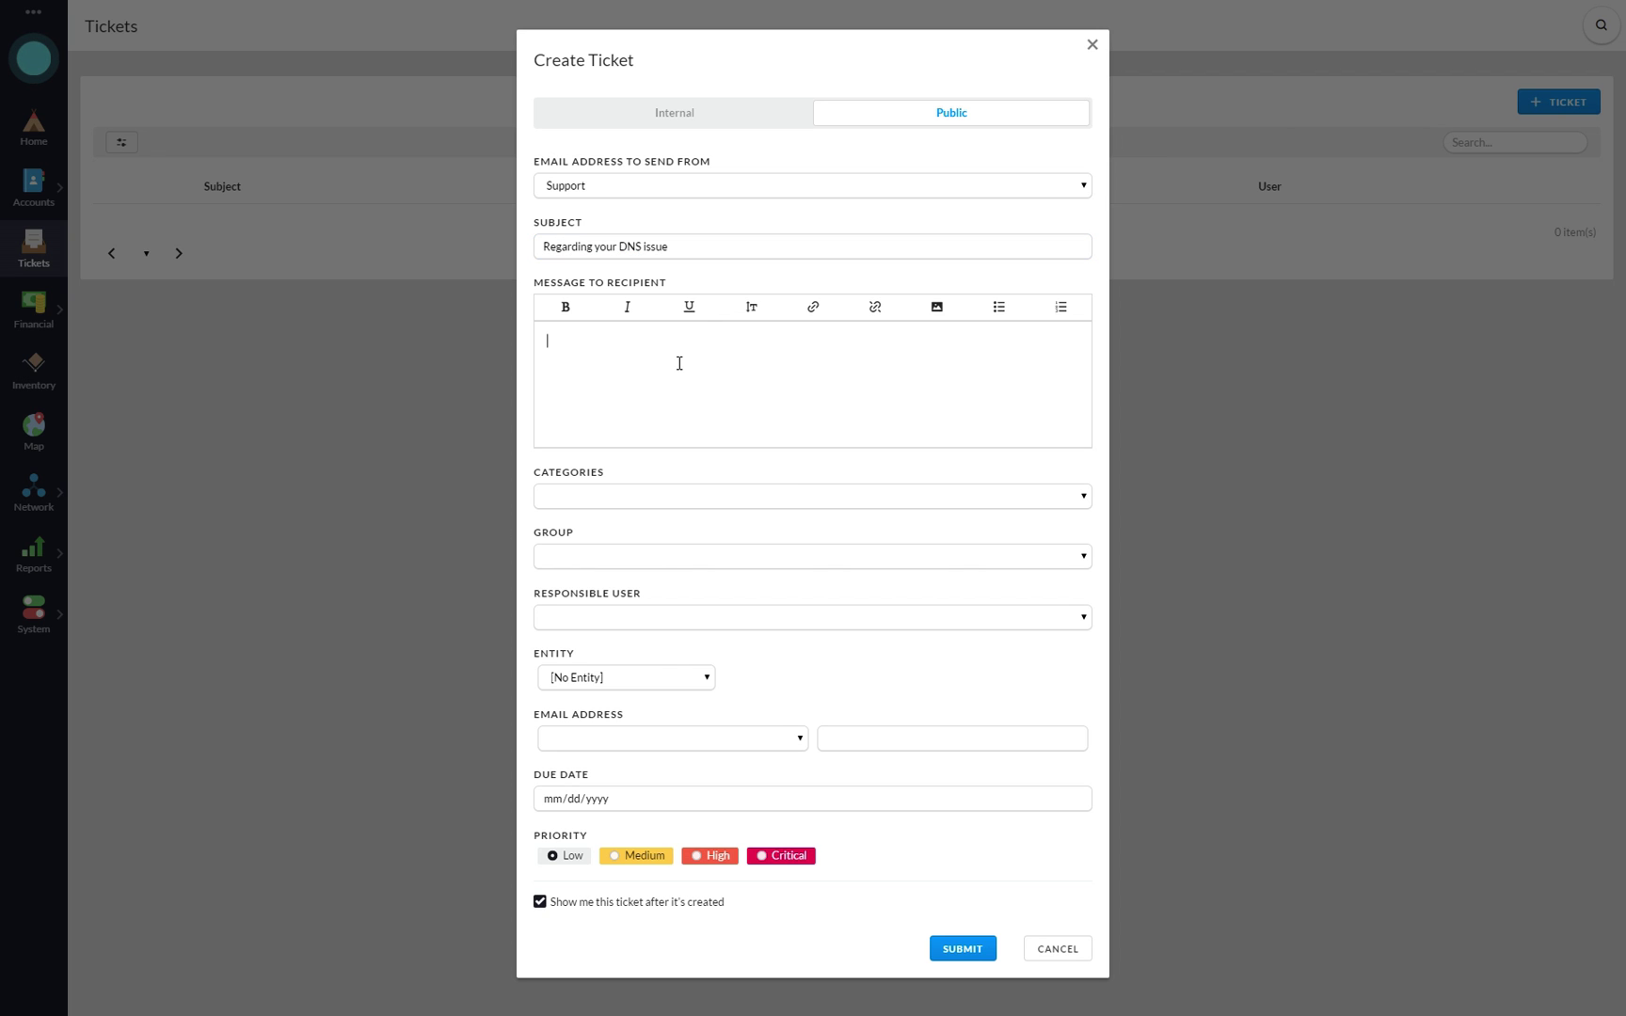
type("Regarding your DNS issue, we've modified the A record you")
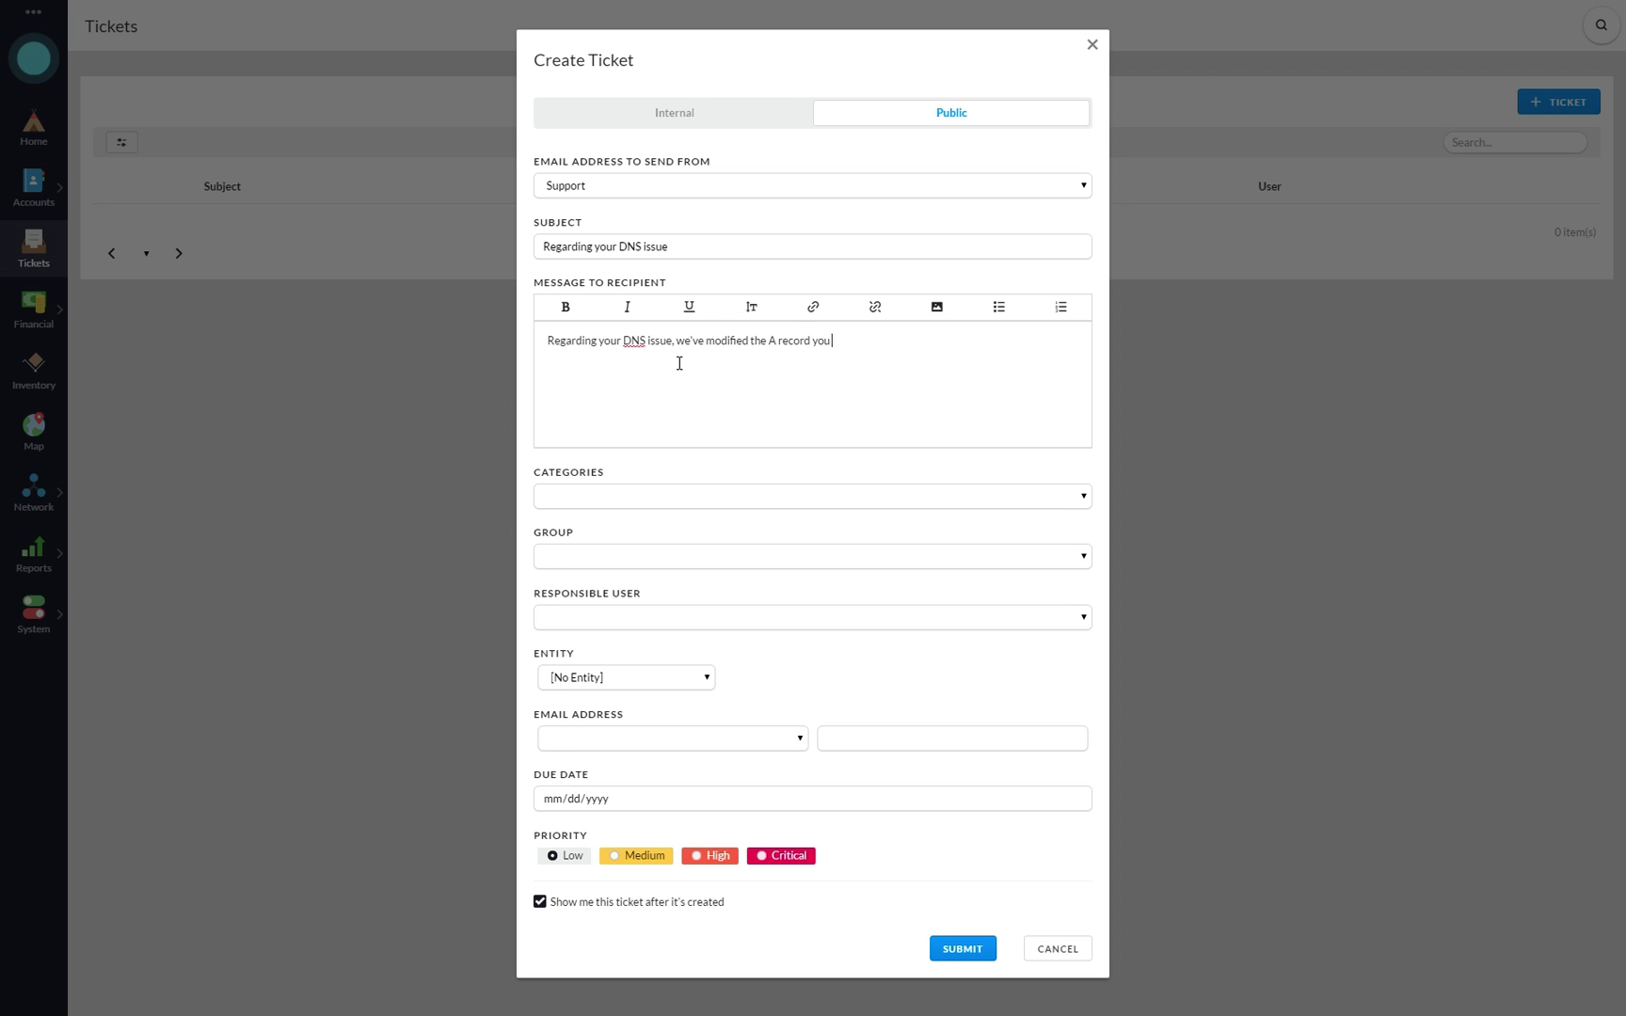
type(" requested. Let me know if you need anything else.")
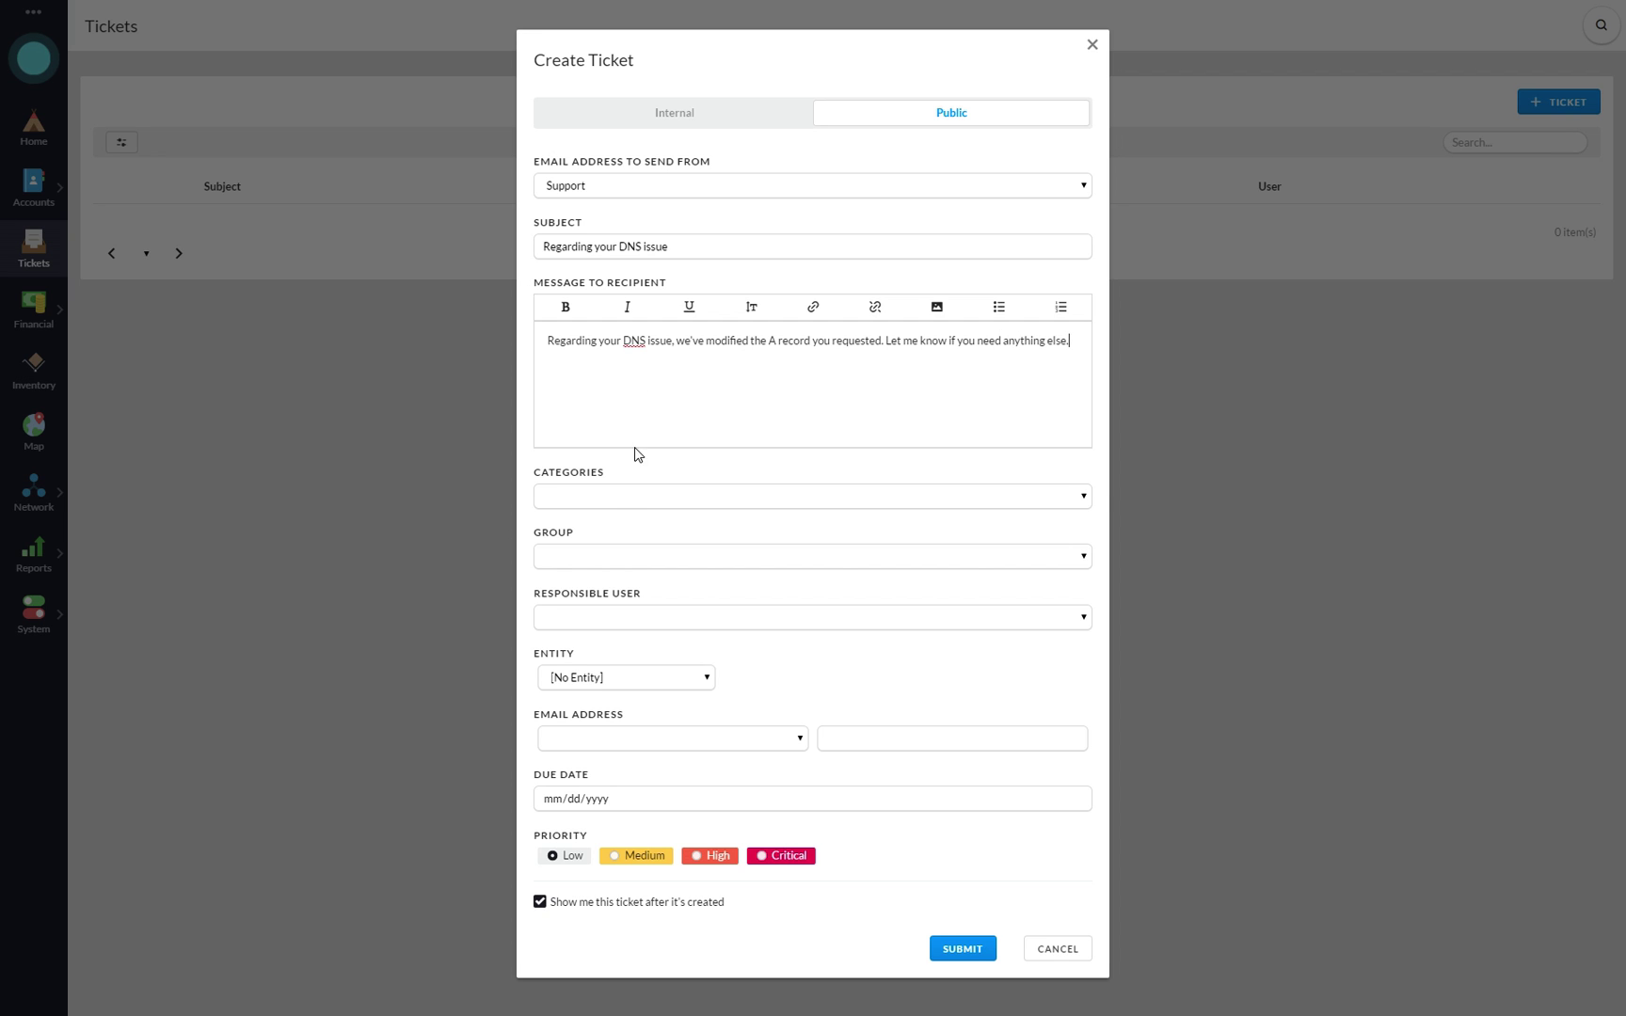
left_click(623, 500)
- File the ticket under DNS Issue for the Support group, with no responsible user or entity
left_click(599, 535)
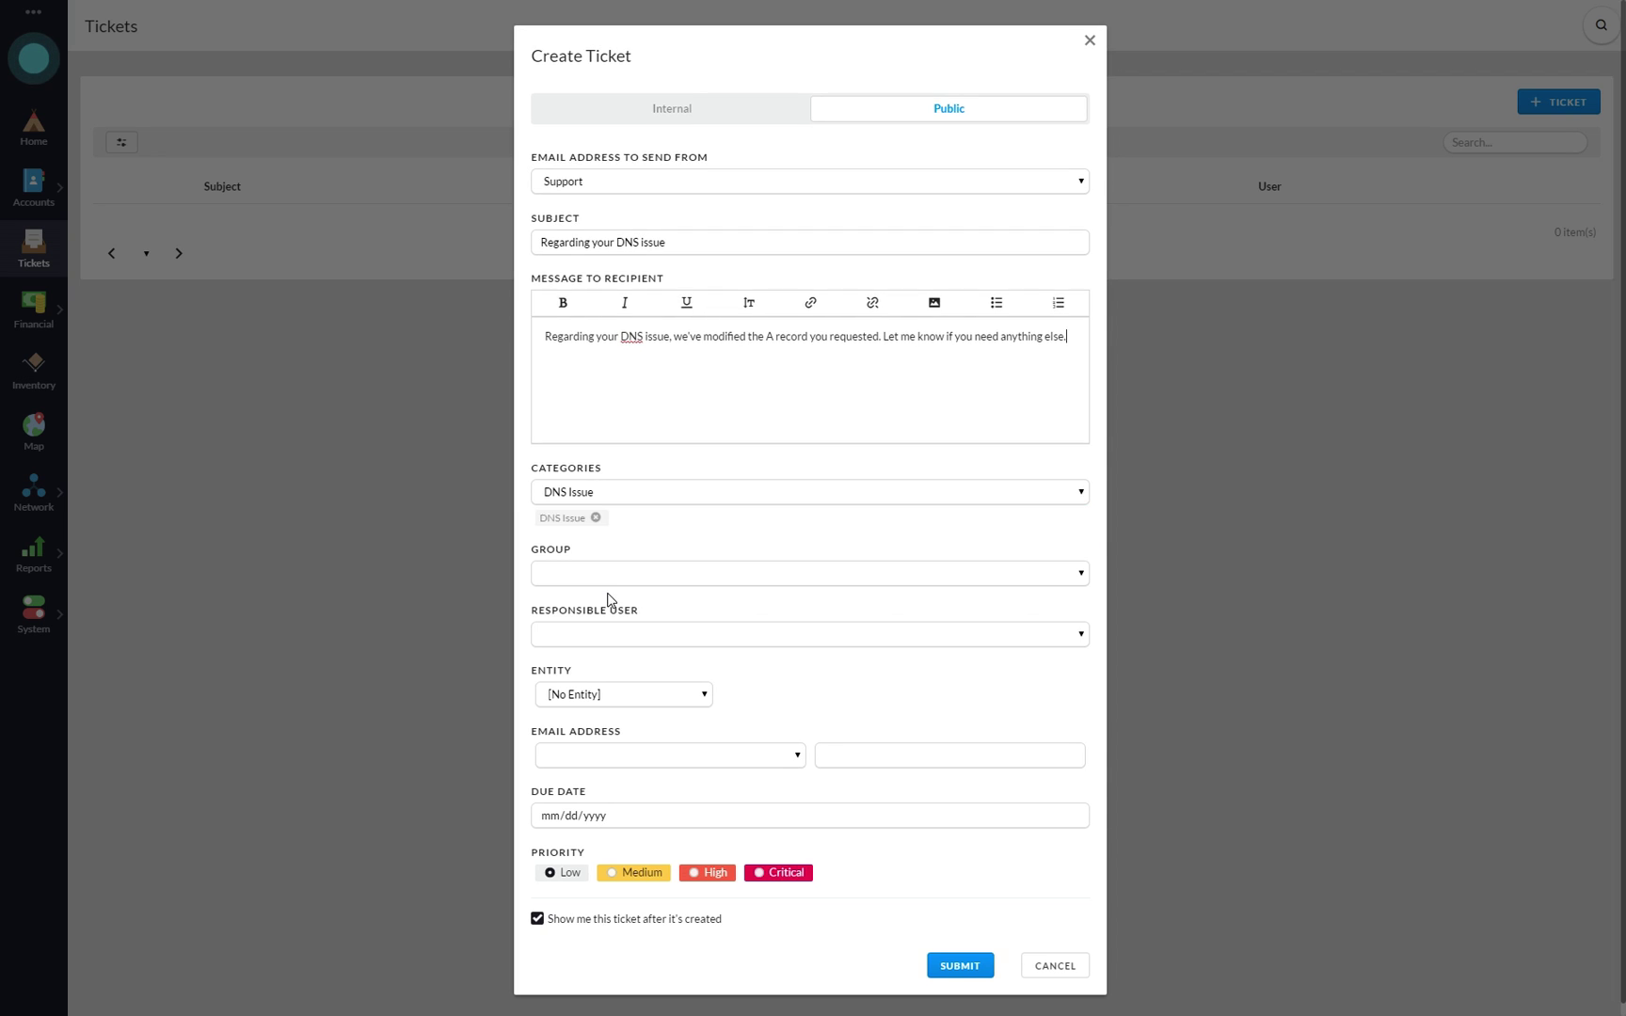
left_click(602, 577)
left_click(602, 608)
left_click(630, 632)
left_click(849, 705)
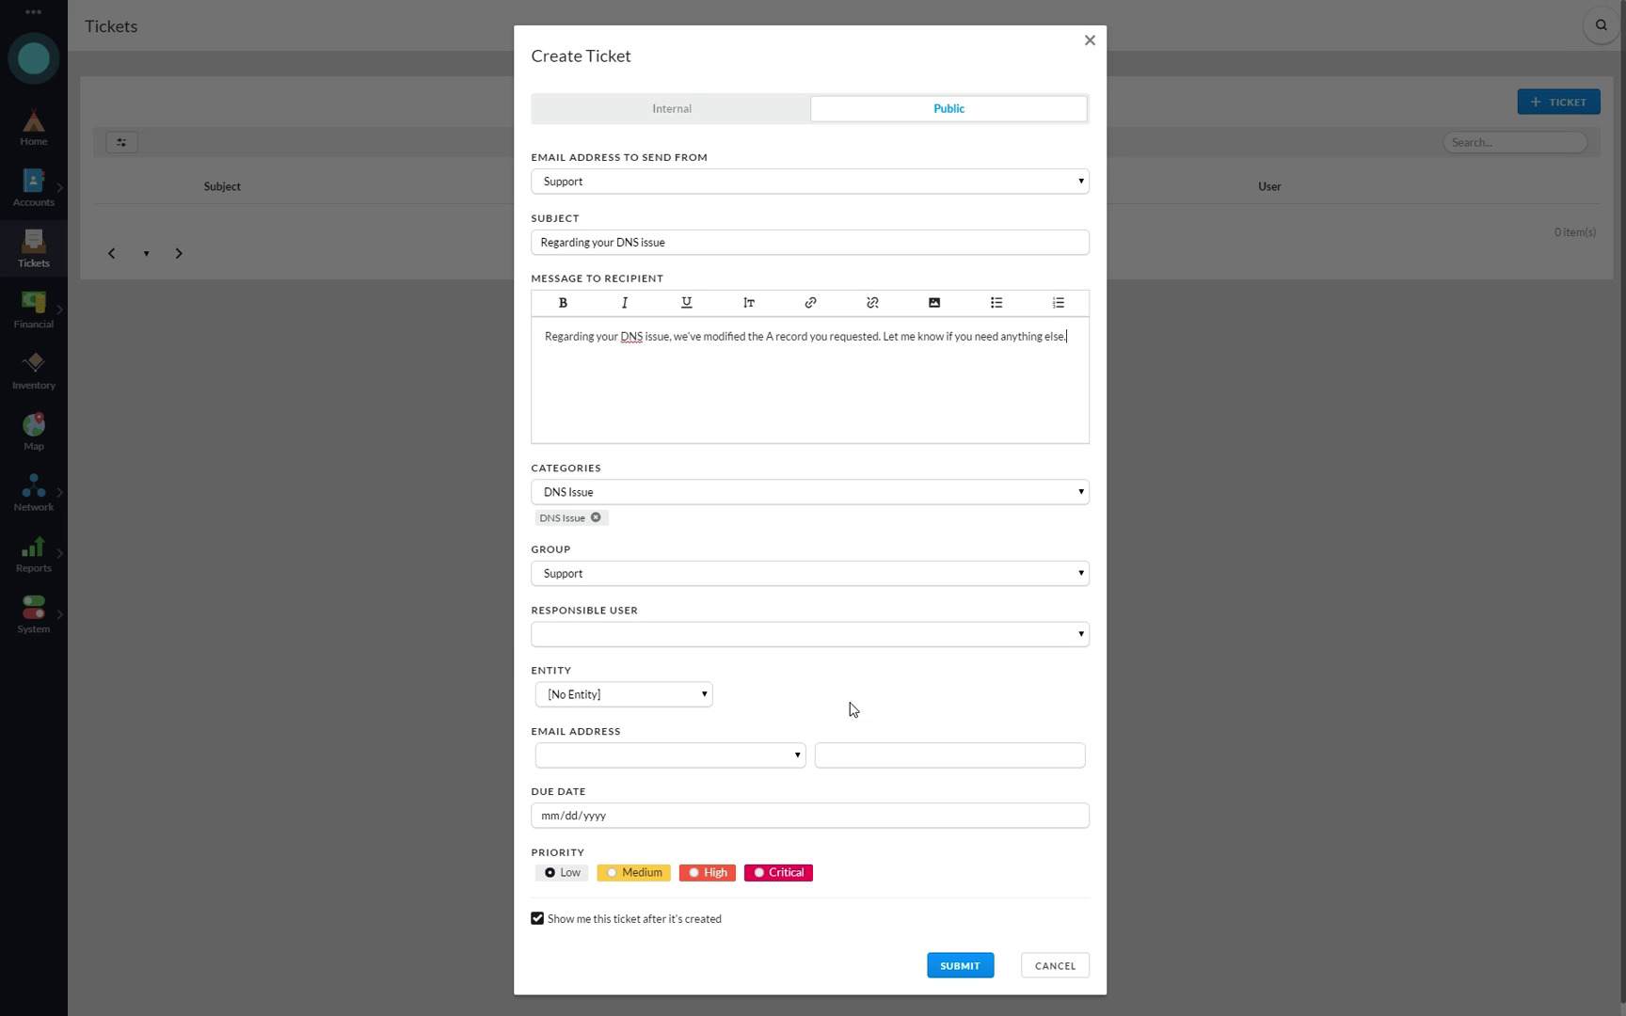
left_click(640, 696)
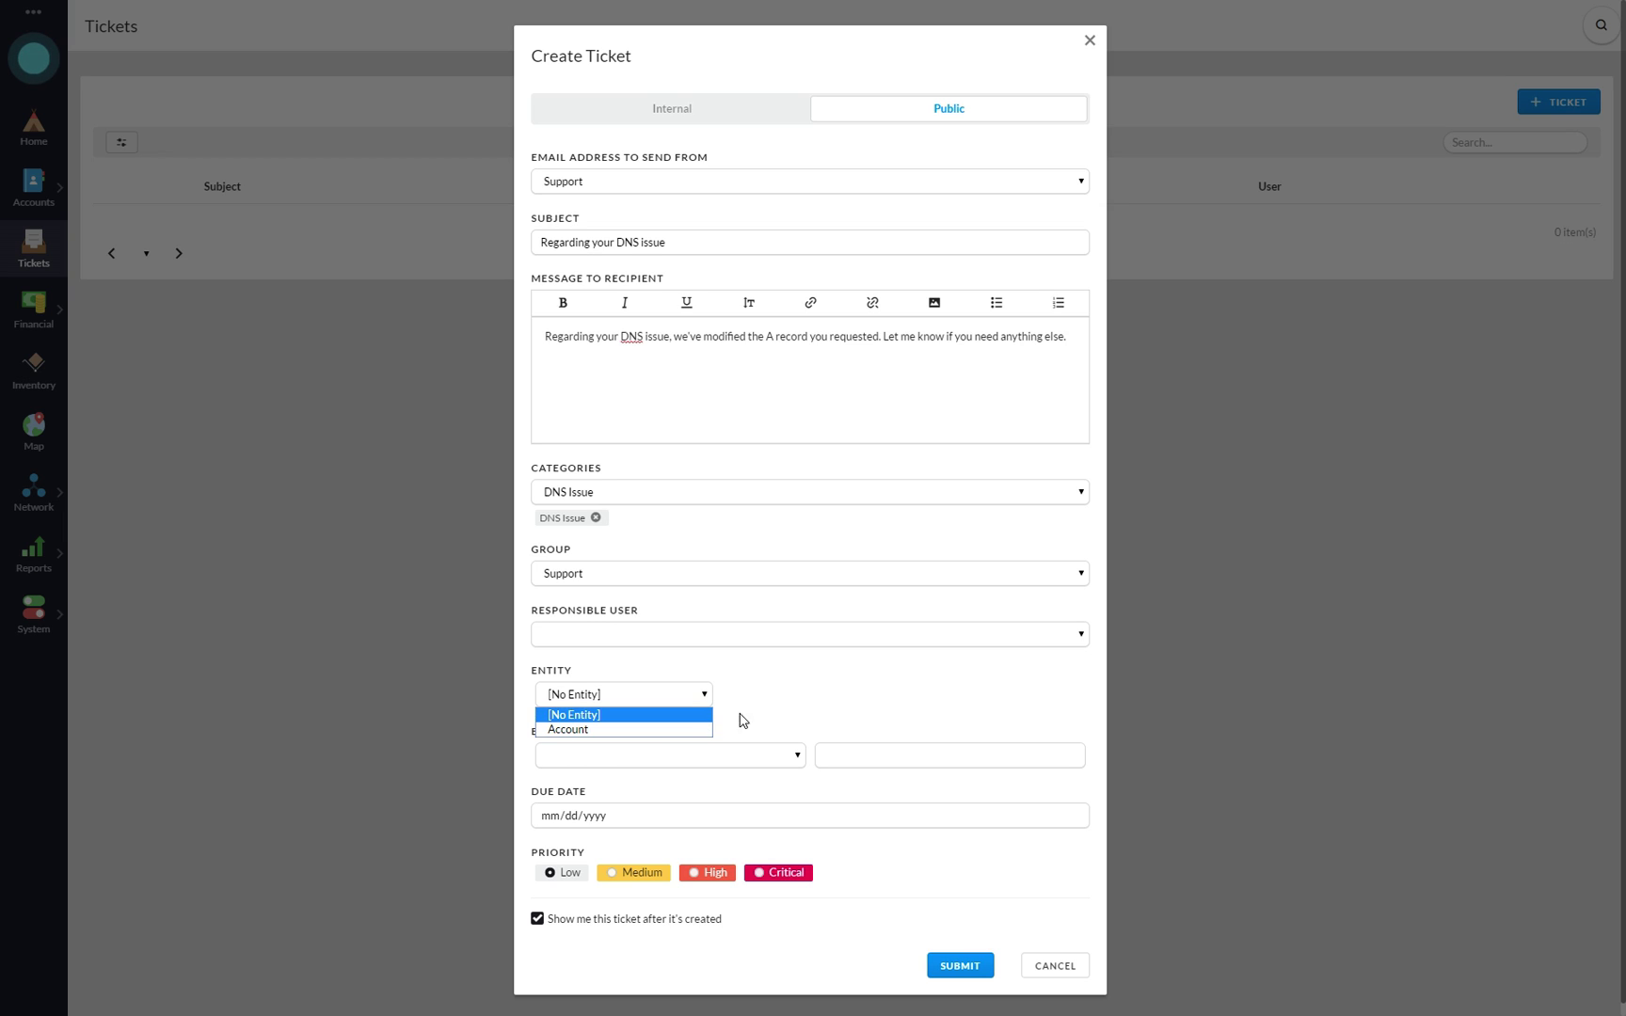
left_click(789, 695)
- Enter the customer's e-mail as recipient, set Critical priority, and submit the ticket
left_click(608, 759)
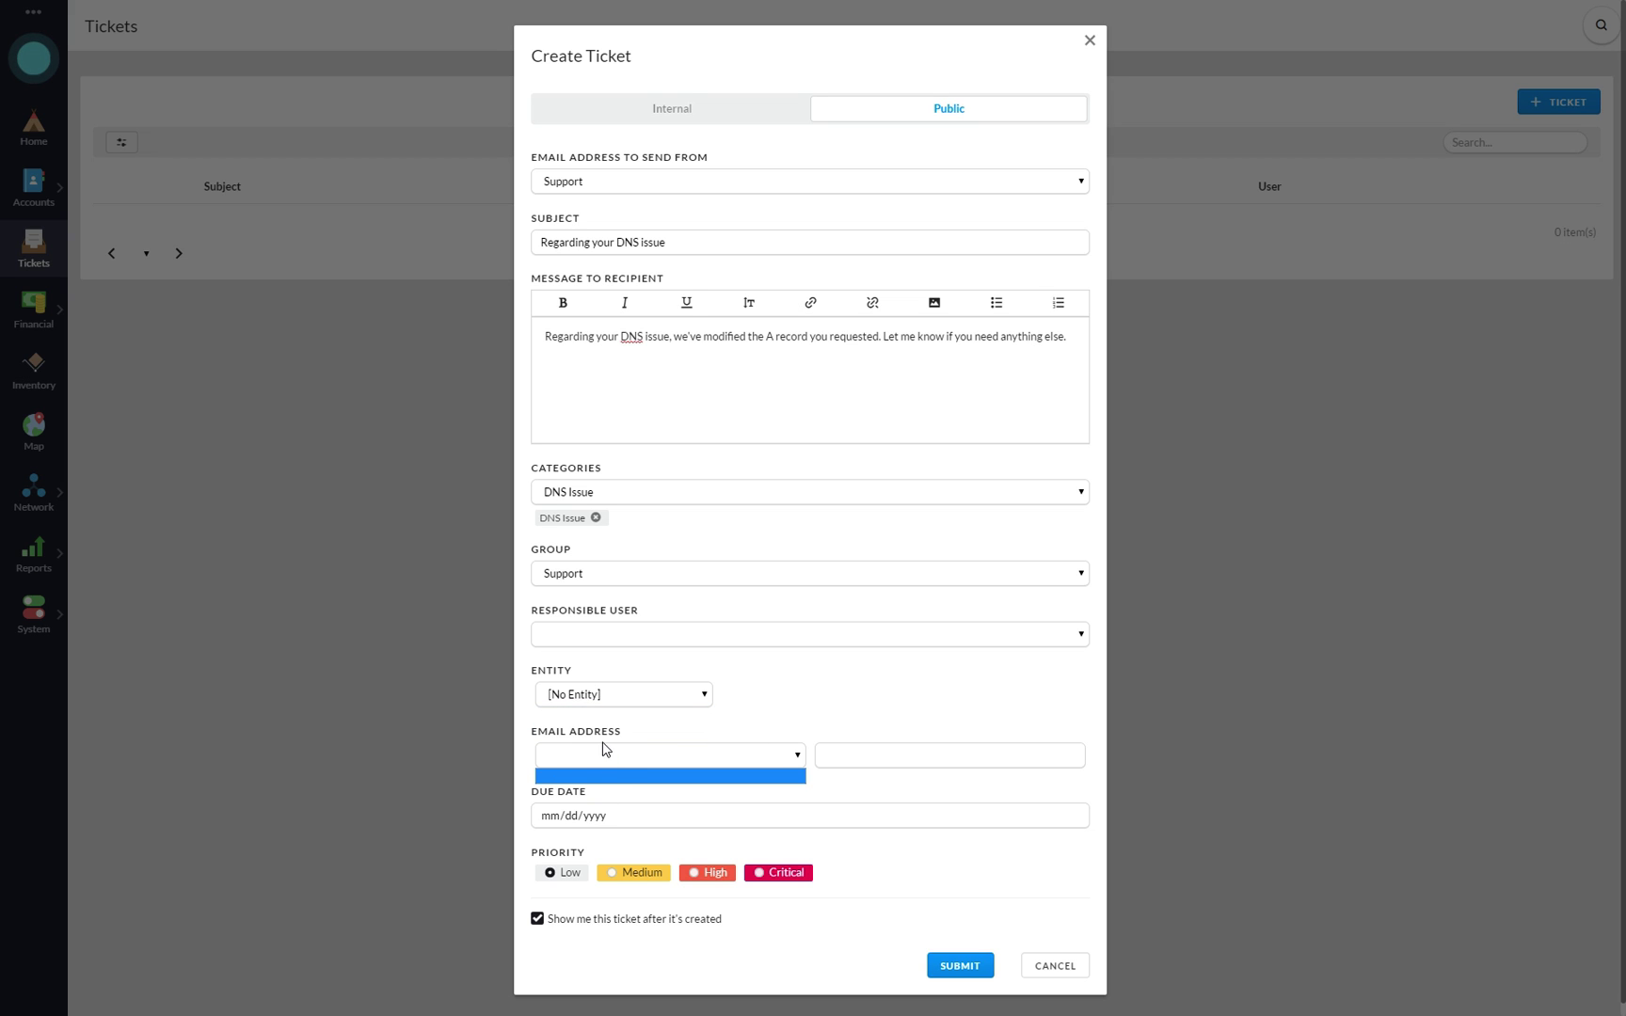
left_click(823, 755)
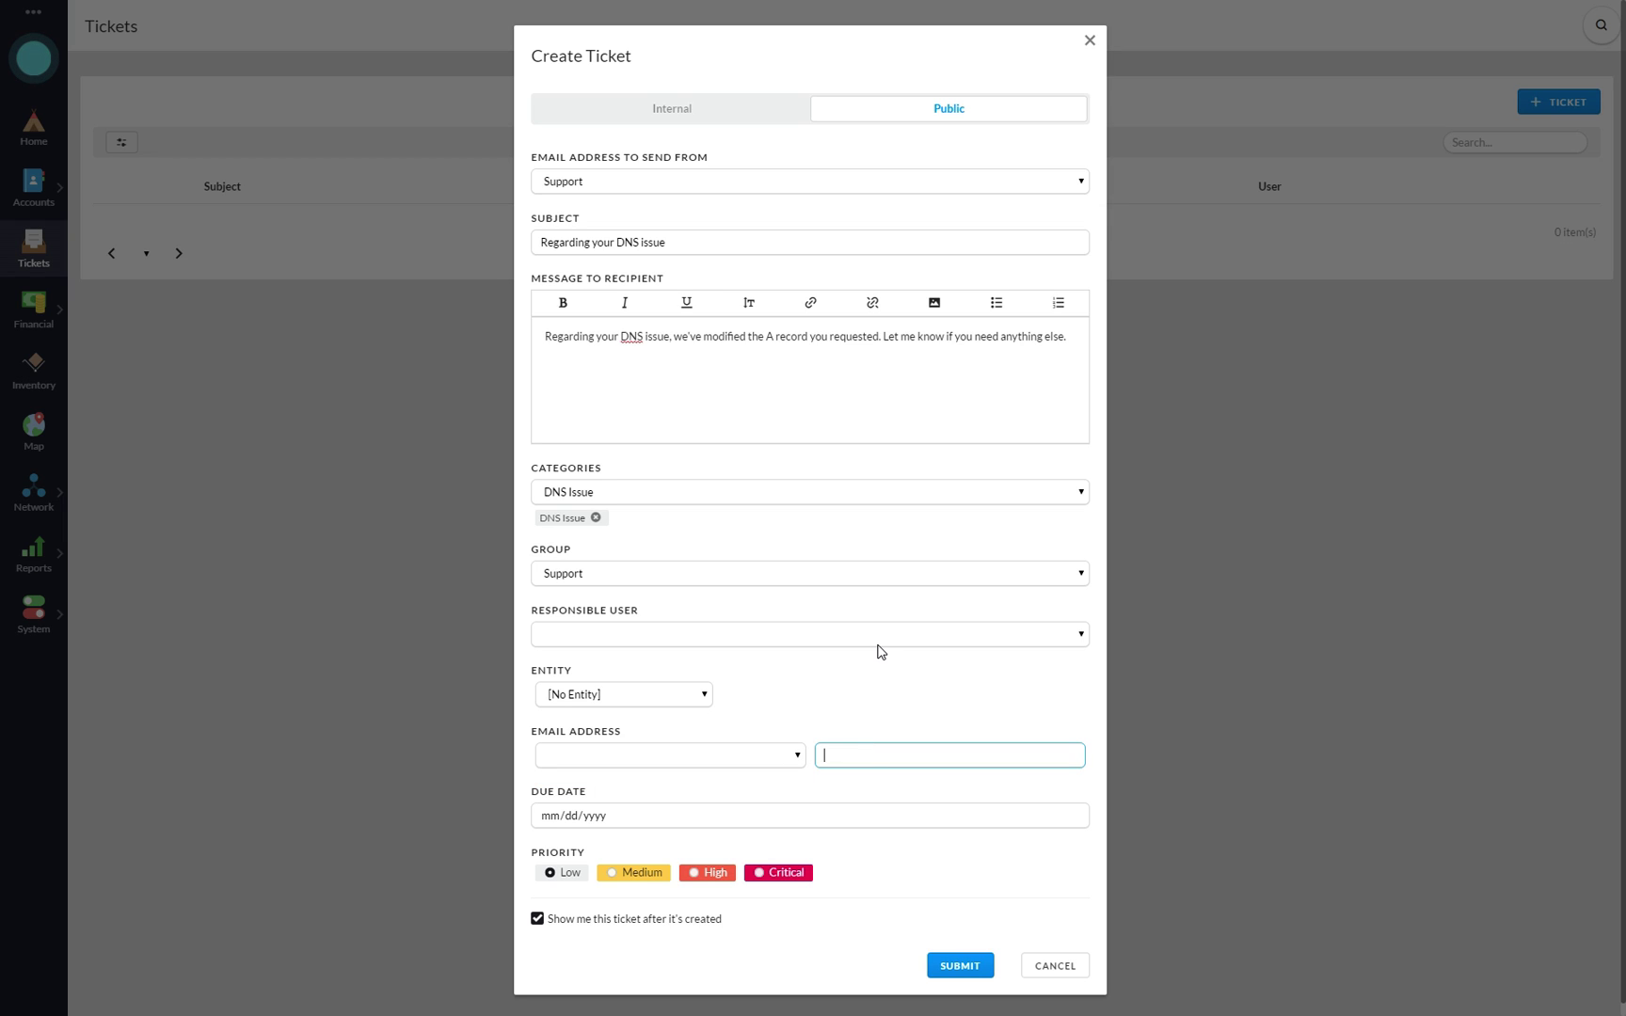
left_click(777, 872)
scroll(799, 763, "down", 1)
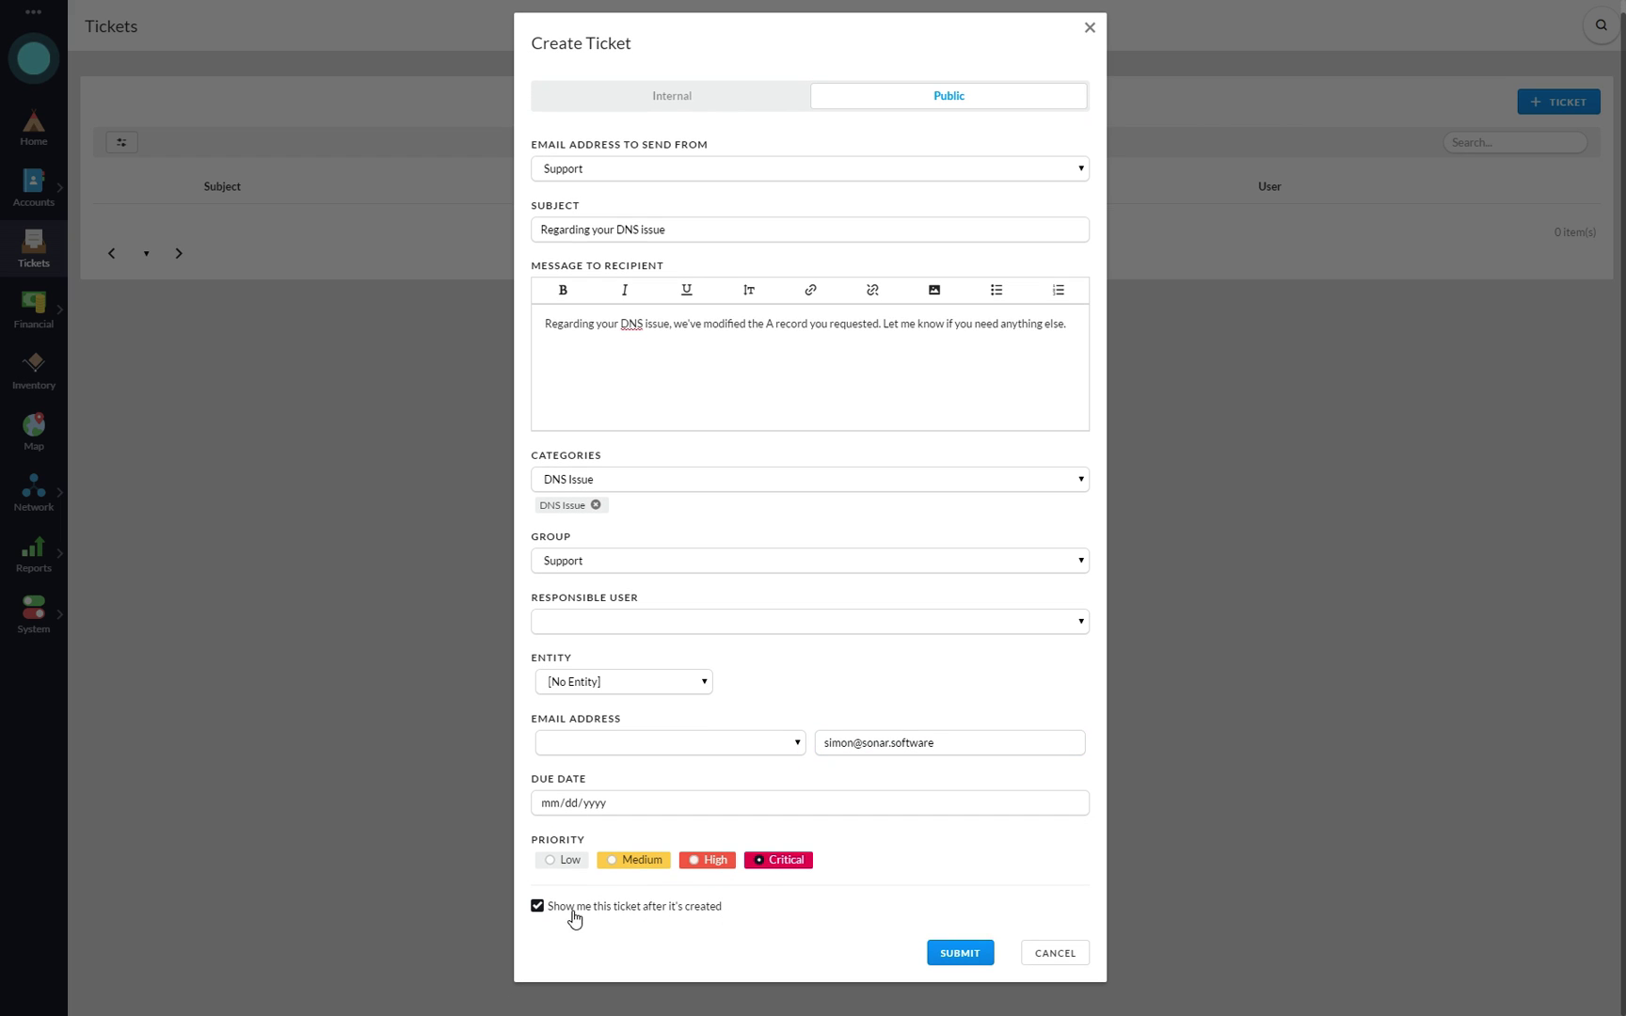
left_click(980, 956)
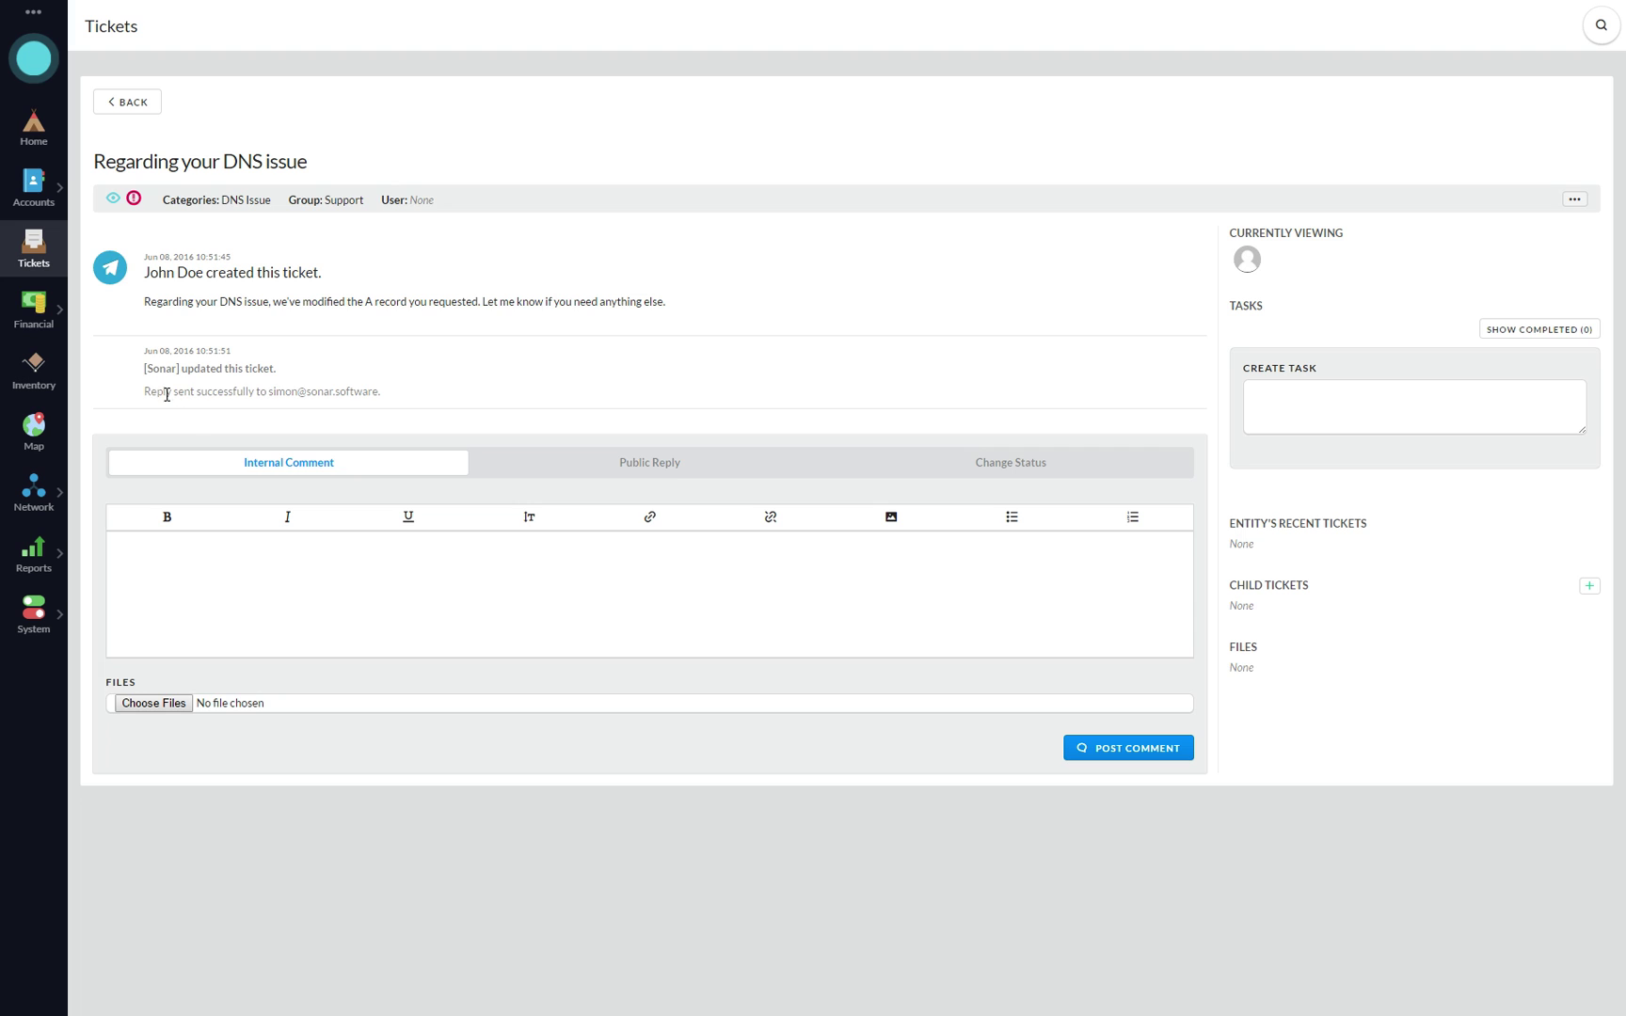
triple_click(167, 395)
- Leave the 'Regarding your DNS issue' ticket and return to the Tickets list
left_click(336, 415)
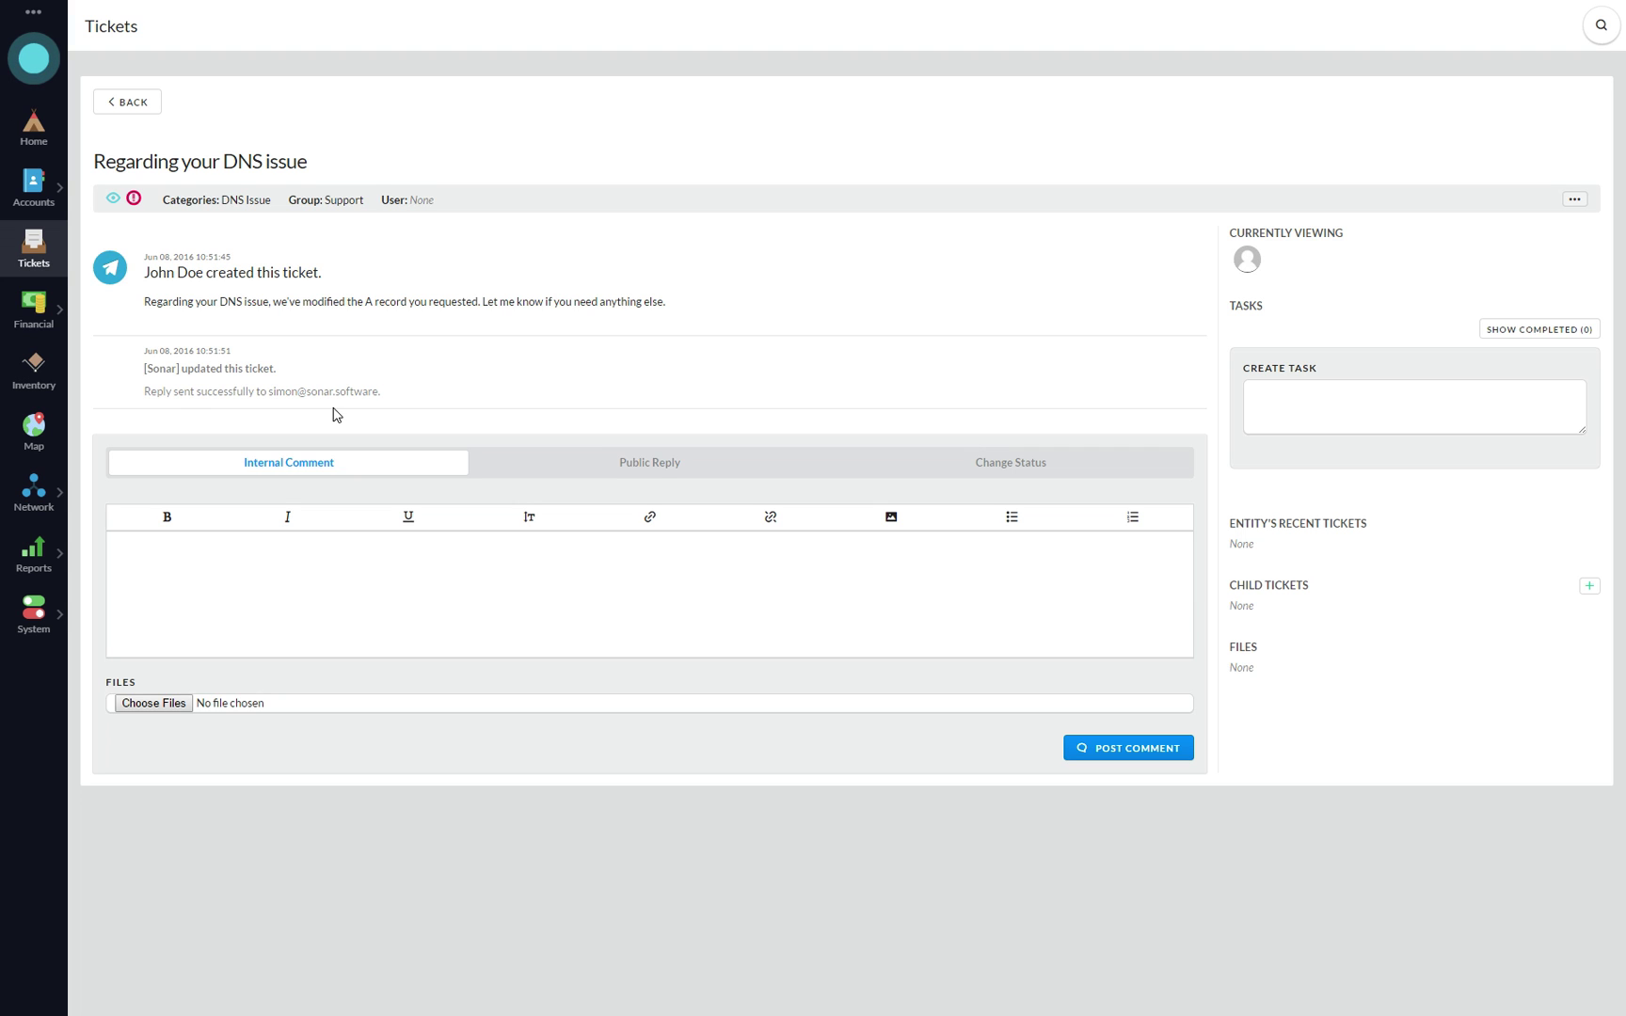
left_click(405, 607)
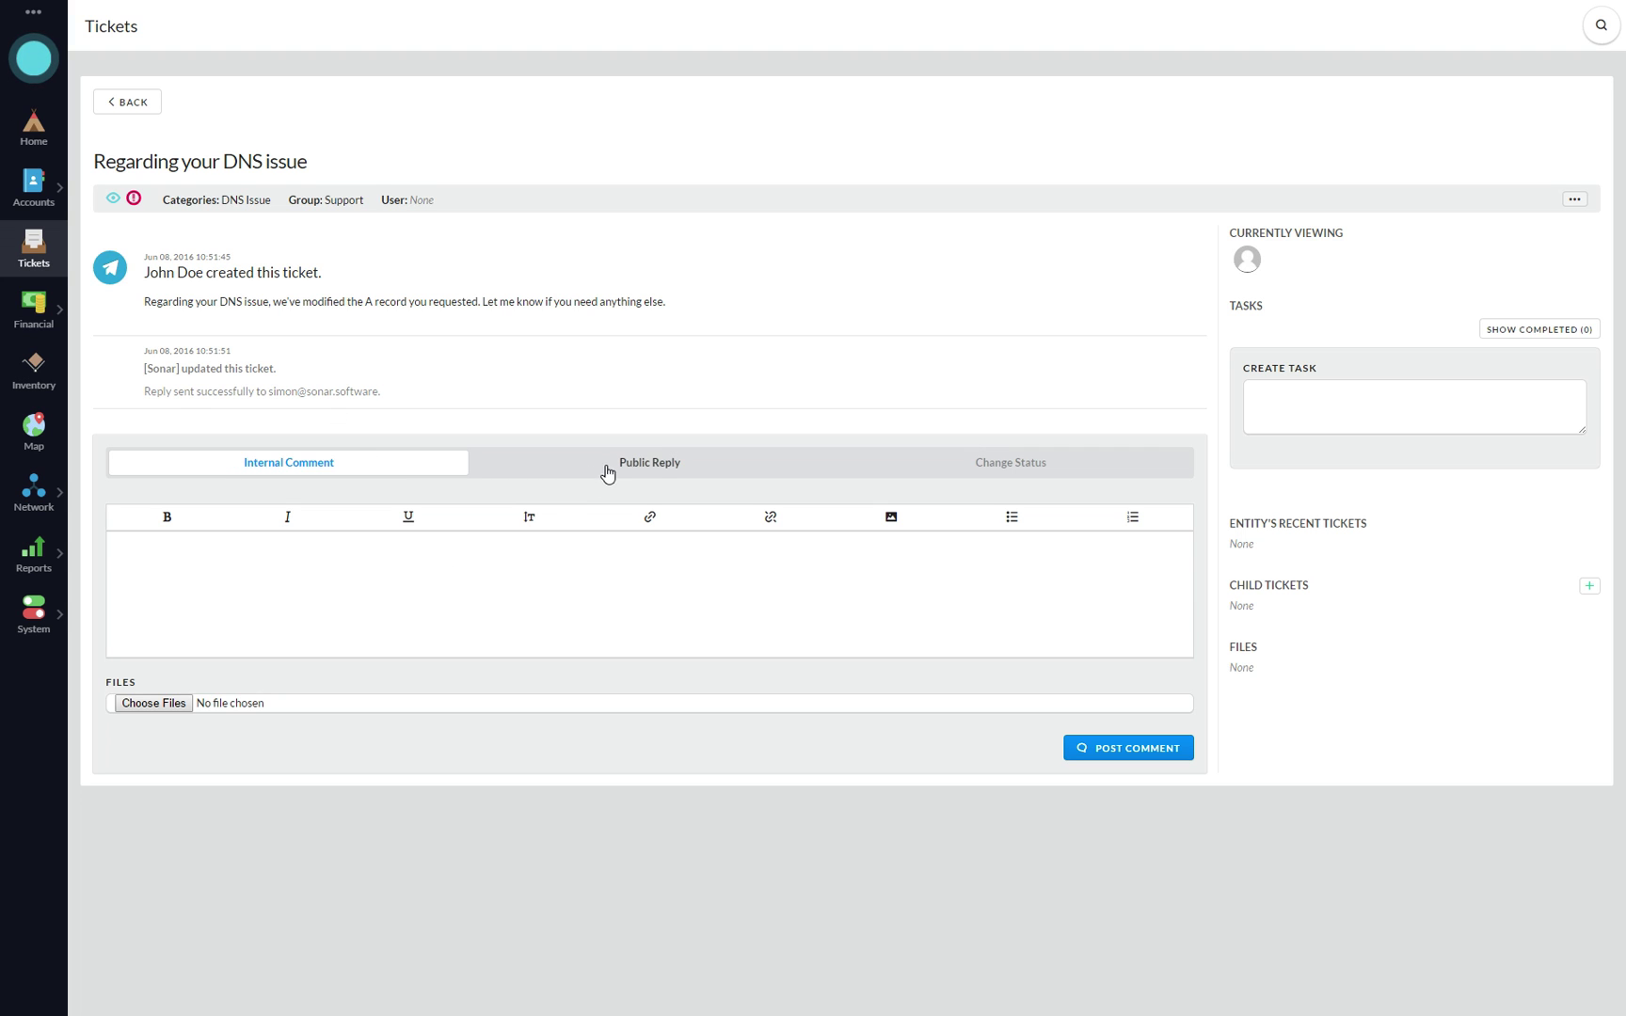
left_click(1333, 414)
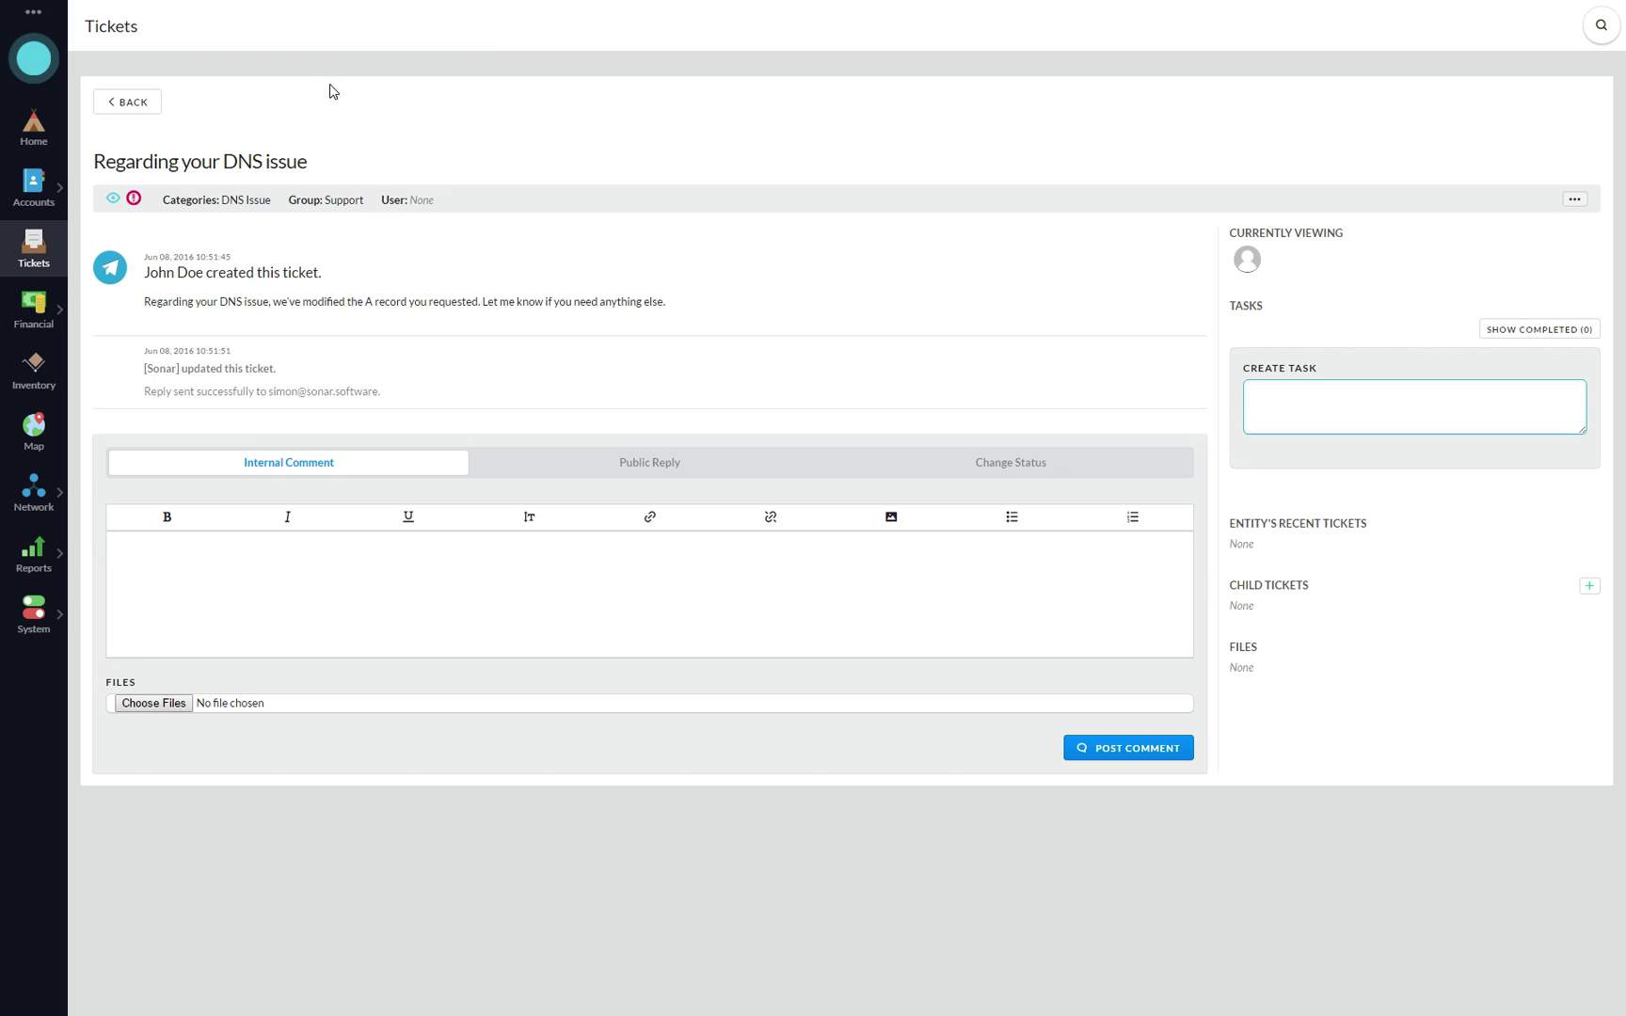
left_click(149, 112)
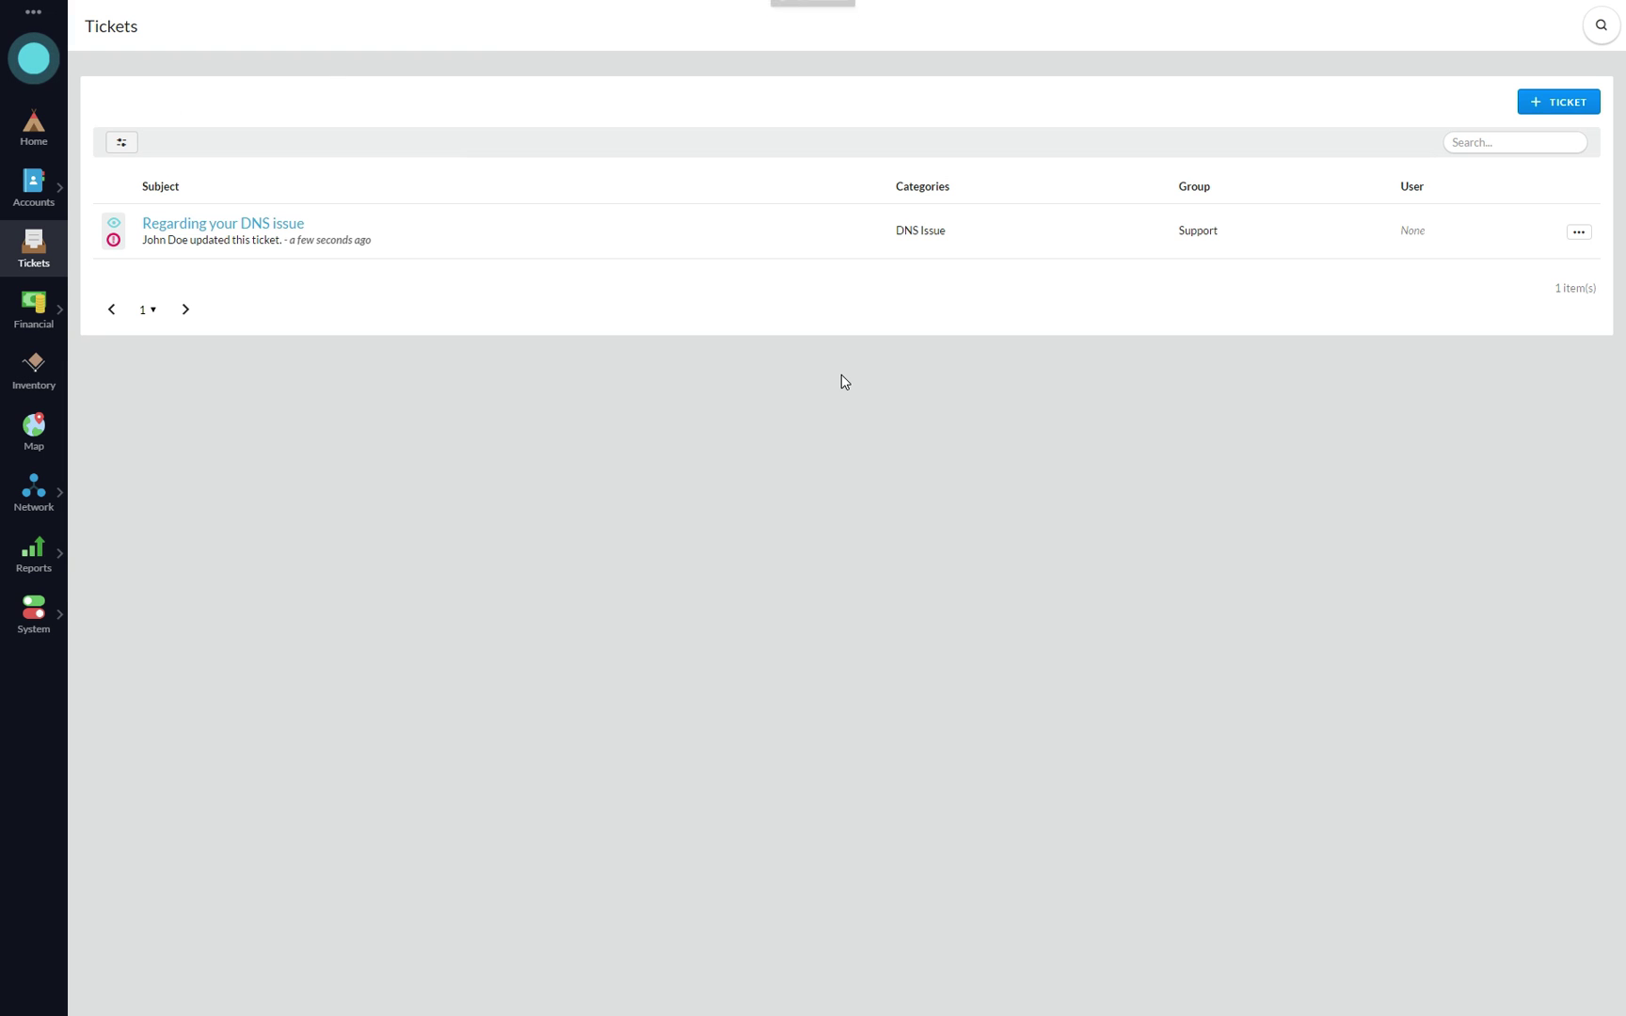